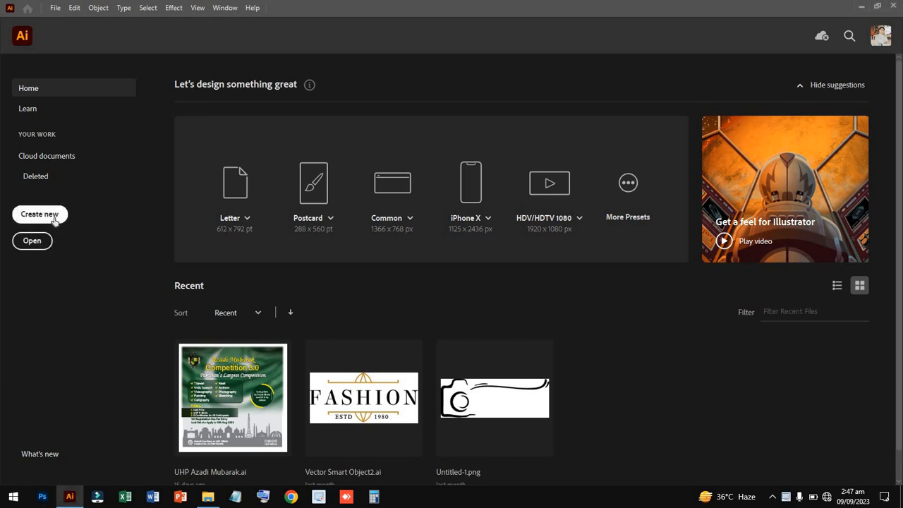
# Create a new 1920 x 1080 px Web-Large document and draw a rectangle near the middle of the artboard.
pyautogui.click(39, 213)
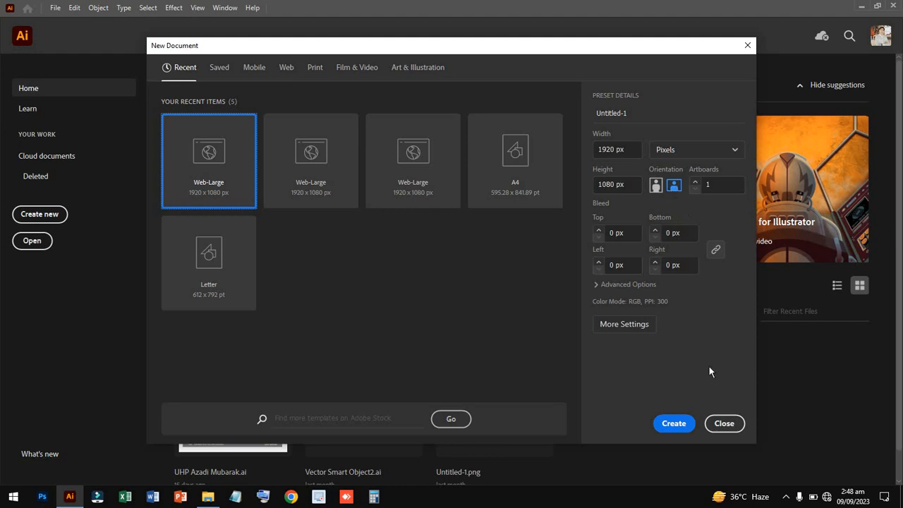
pyautogui.click(672, 426)
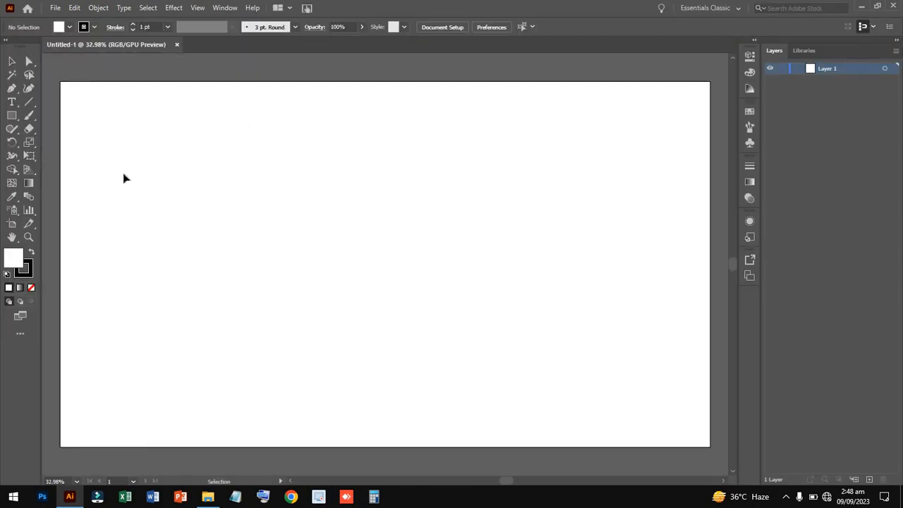
pyautogui.click(10, 117)
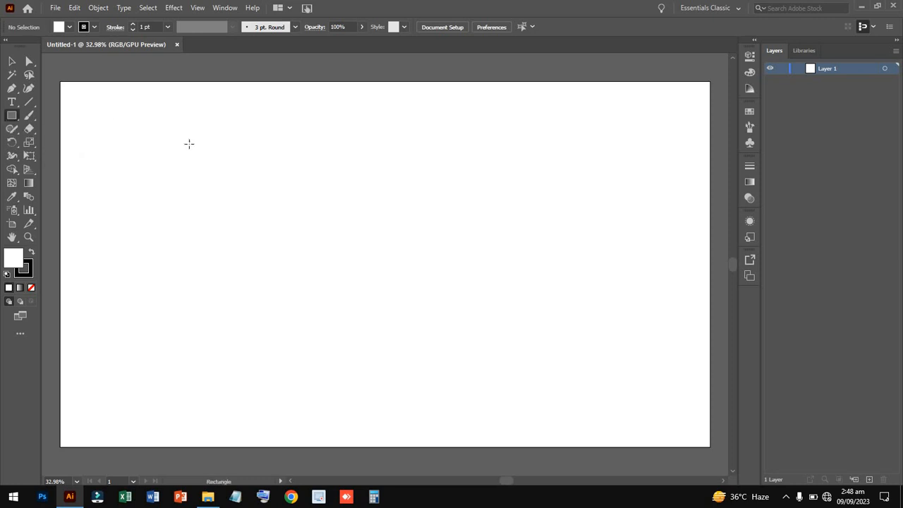
pyautogui.moveTo(198, 134); pyautogui.dragTo(486, 325)
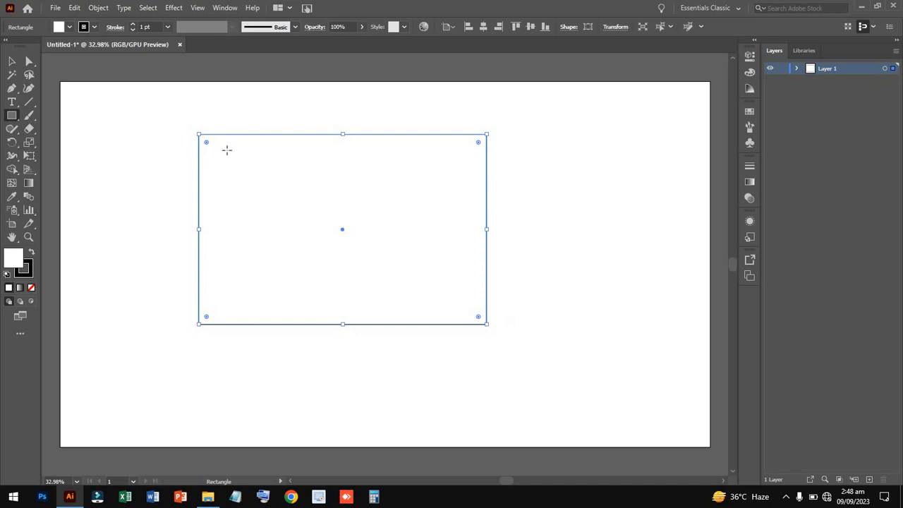
# Set the rectangle's fill to black and its stroke to none.
pyautogui.click(60, 29)
pyautogui.click(30, 46)
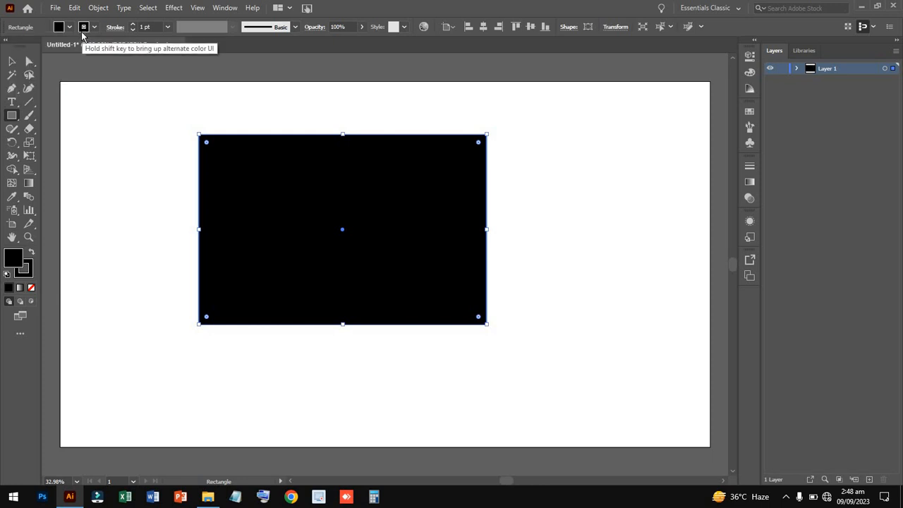
pyautogui.click(85, 27)
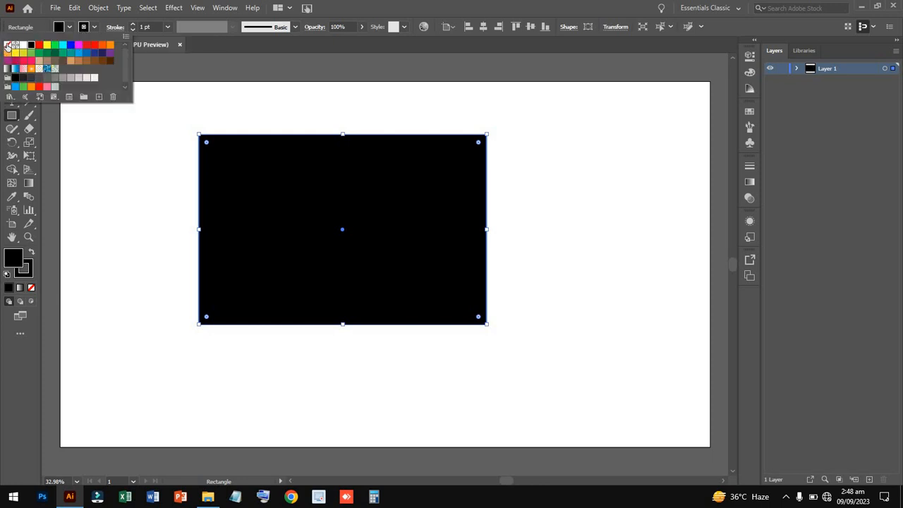
pyautogui.click(7, 45)
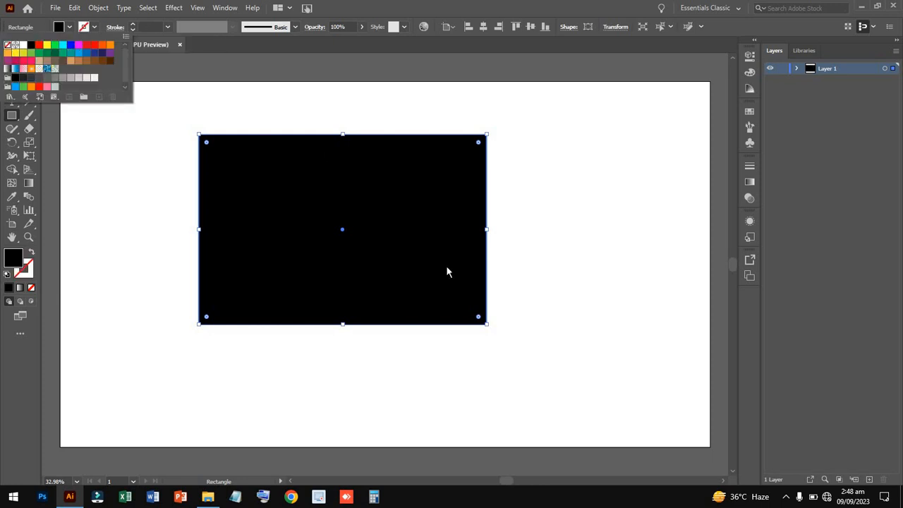
pyautogui.click(486, 325)
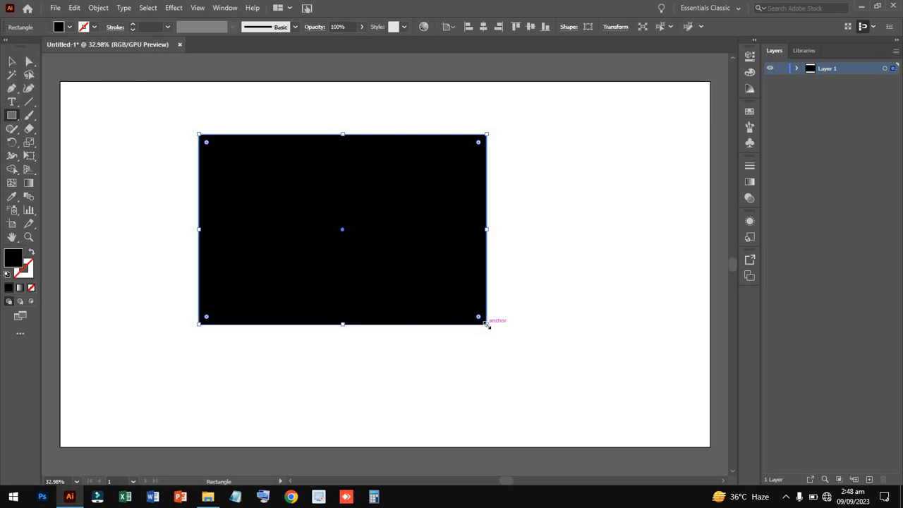
# Enlarge and then shrink the rectangle by its lower-right corner, and delete the tiny stray rectangle below it.
pyautogui.moveTo(486, 325); pyautogui.dragTo(532, 355)
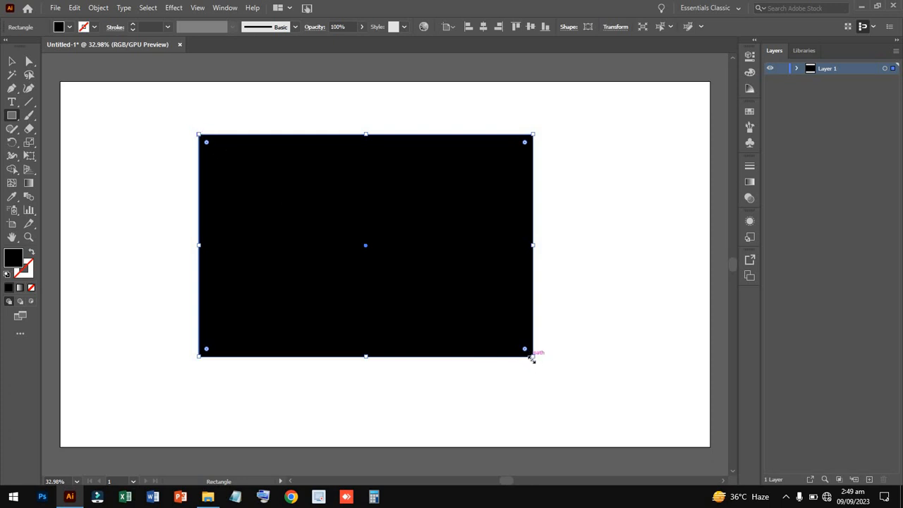
pyautogui.moveTo(531, 358); pyautogui.dragTo(376, 249)
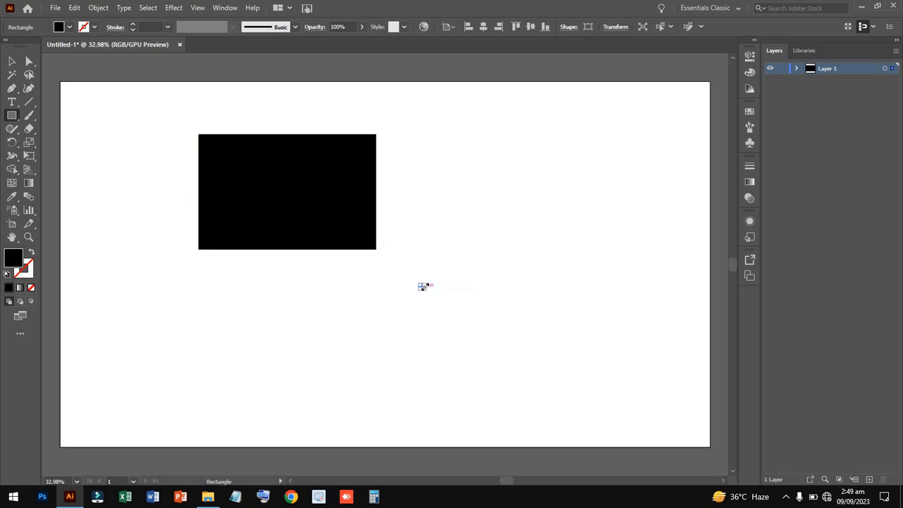
pyautogui.press('Delete')
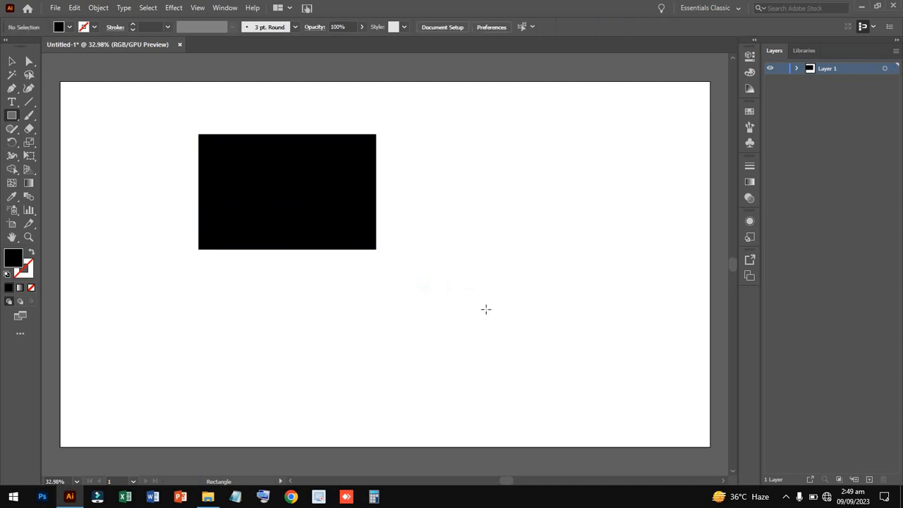
# Reshape the black rectangle with the Selection tool by moving its lower-left, upper-right and lower-right corners.
pyautogui.click(12, 62)
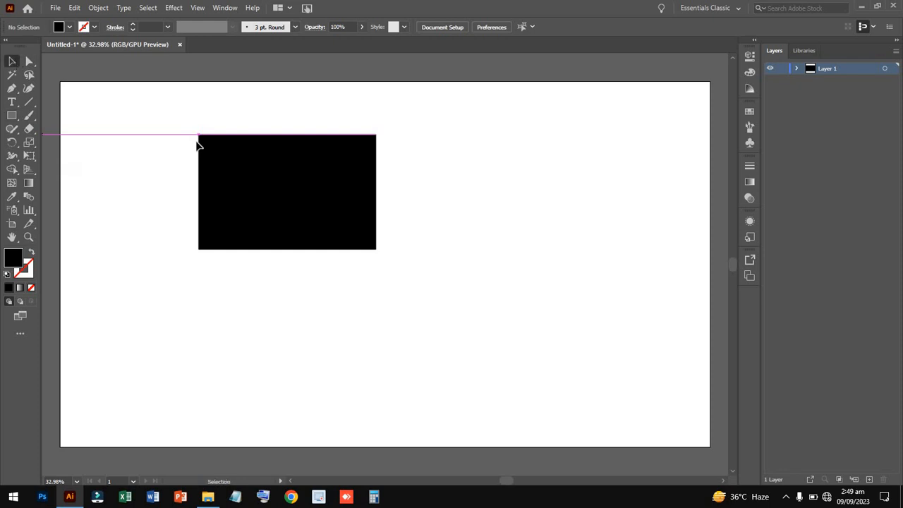
pyautogui.click(286, 206)
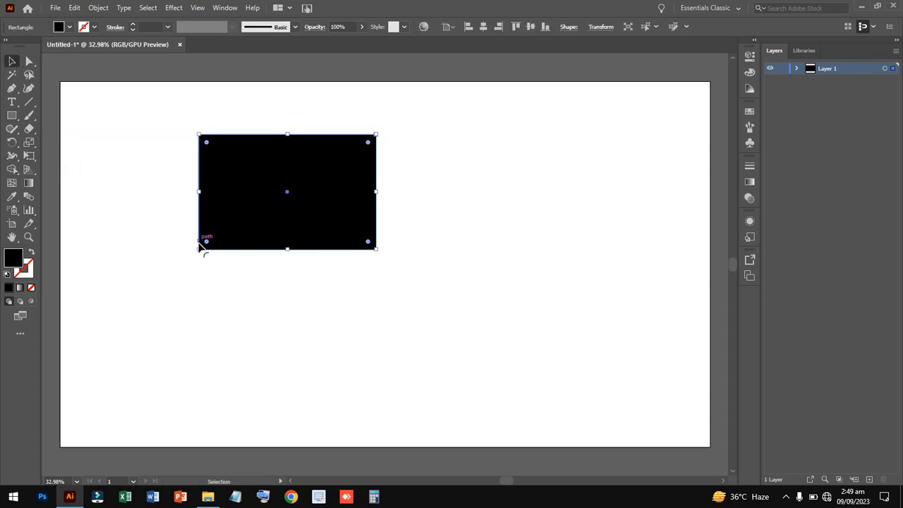
pyautogui.moveTo(198, 249); pyautogui.dragTo(218, 282)
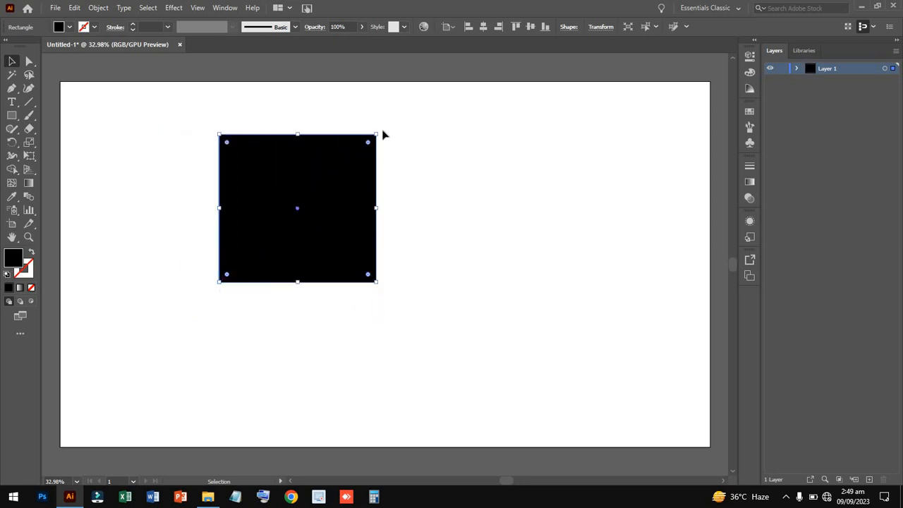
pyautogui.moveTo(379, 135); pyautogui.dragTo(461, 145)
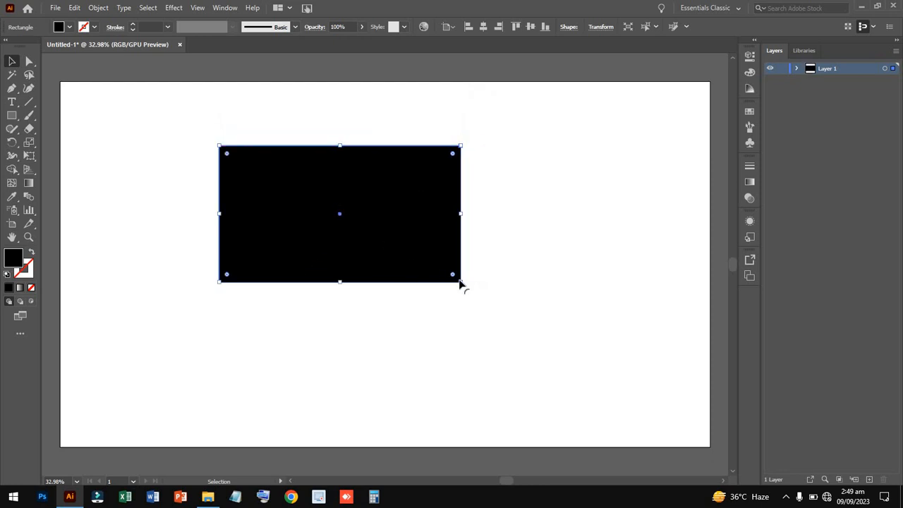
pyautogui.moveTo(461, 283); pyautogui.dragTo(466, 300)
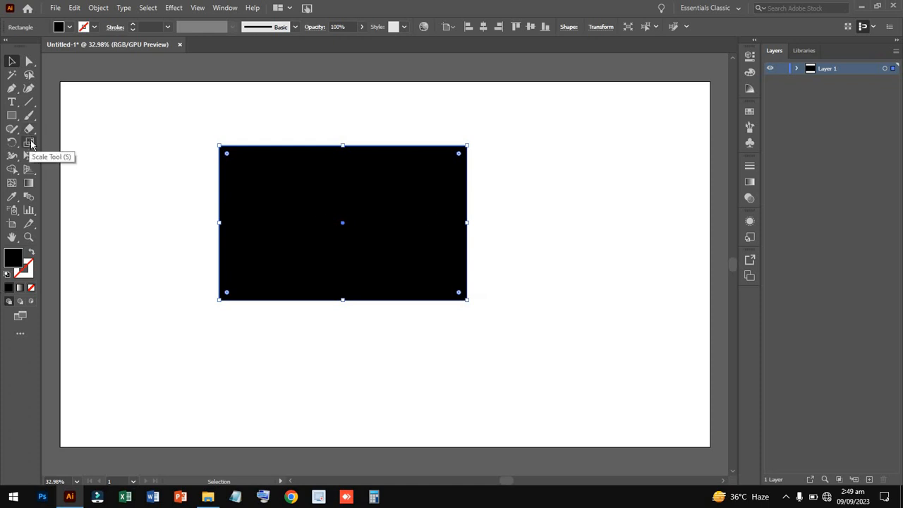
# Shrink and enlarge the rectangle about its center with the Scale tool.
pyautogui.click(31, 144)
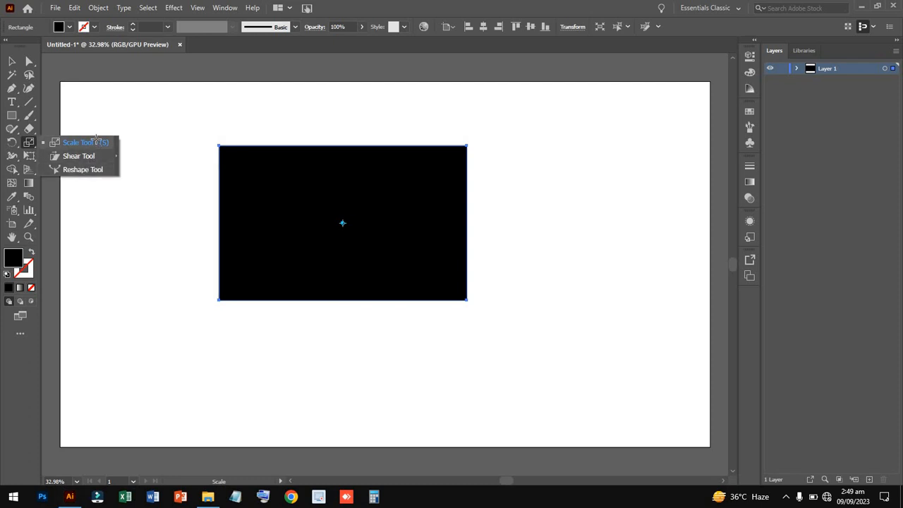
pyautogui.click(96, 139)
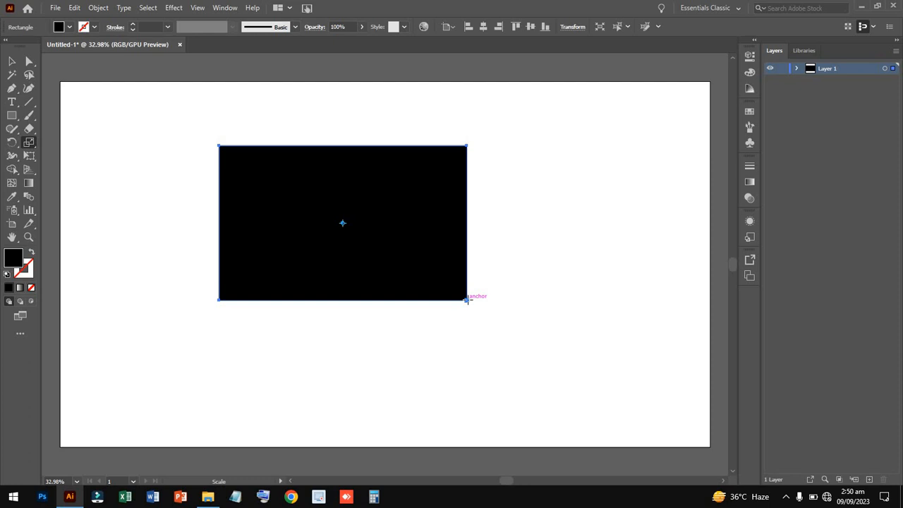
pyautogui.moveTo(458, 295); pyautogui.dragTo(422, 277)
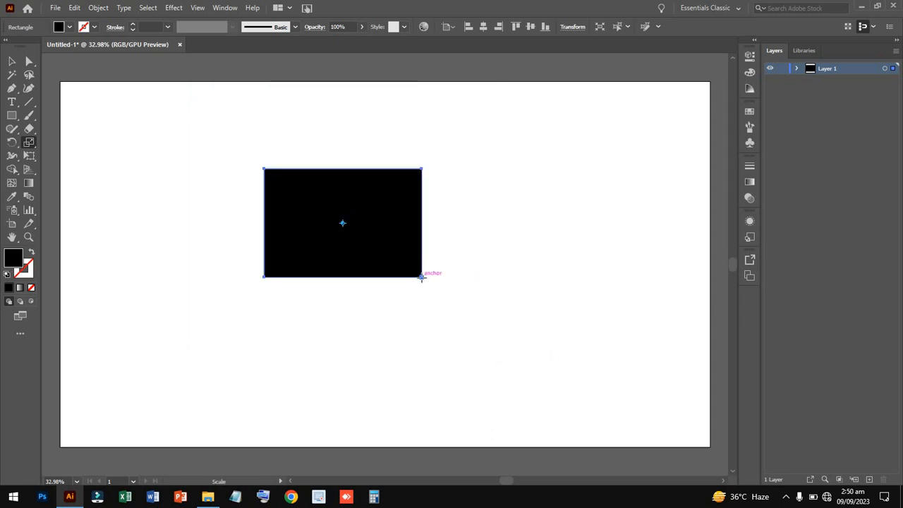
pyautogui.moveTo(425, 278); pyautogui.dragTo(455, 304)
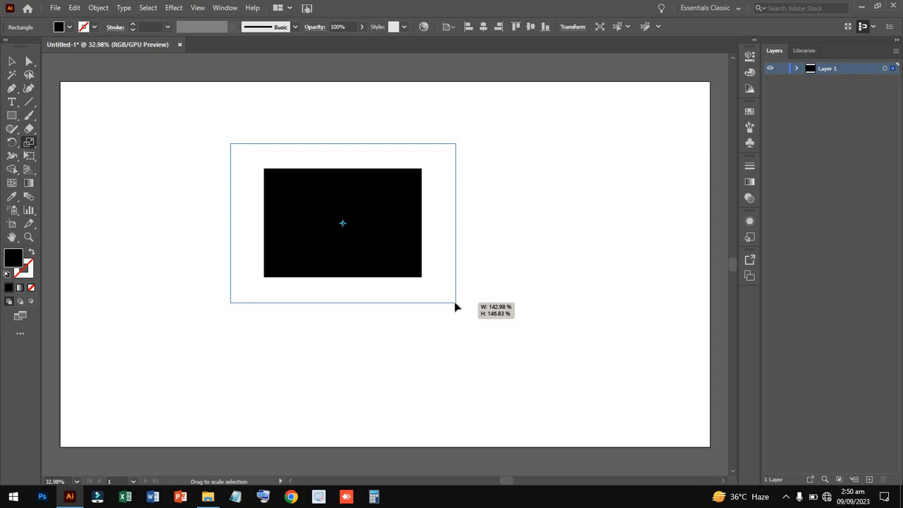
pyautogui.moveTo(455, 307); pyautogui.dragTo(425, 280)
pyautogui.moveTo(424, 276); pyautogui.dragTo(423, 276)
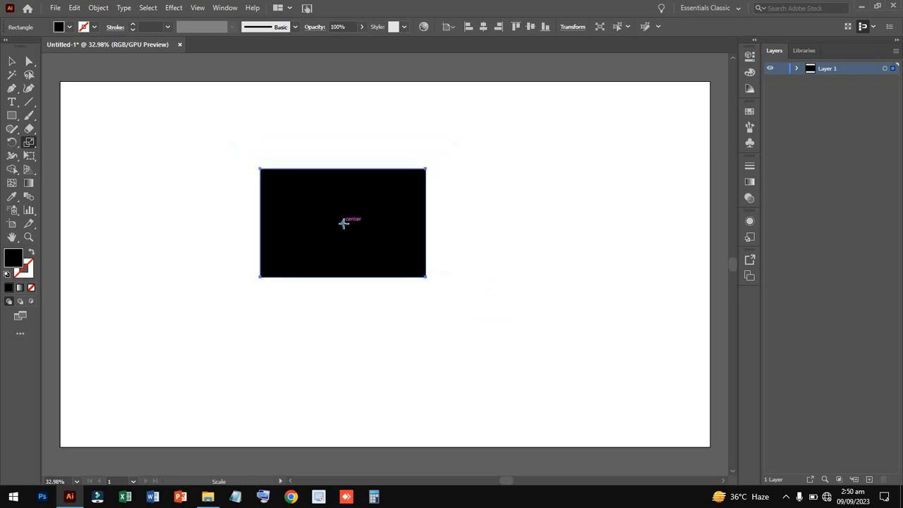
# Place the scaling reference point on the rectangle's top edge, then above it, and stretch the rectangle from those points.
pyautogui.click(341, 169)
pyautogui.moveTo(426, 280); pyautogui.dragTo(557, 322)
pyautogui.click(342, 169)
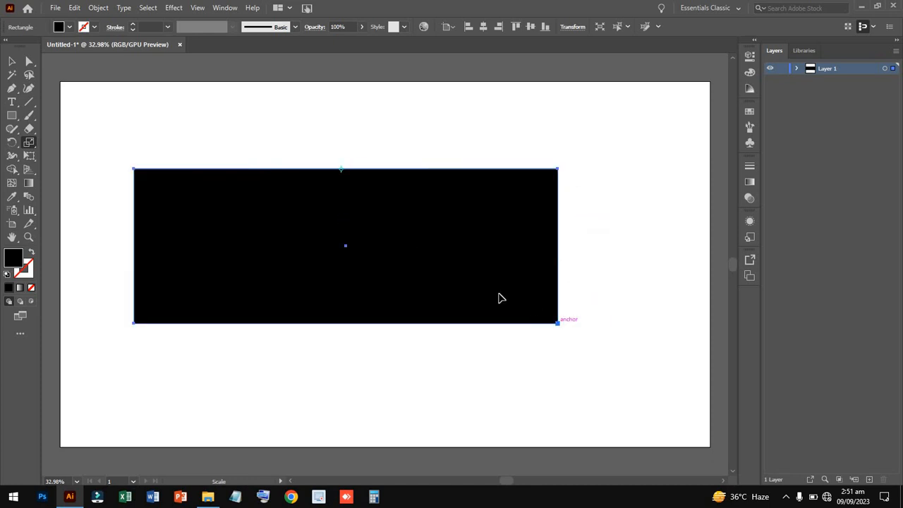
pyautogui.moveTo(556, 321); pyautogui.dragTo(453, 385)
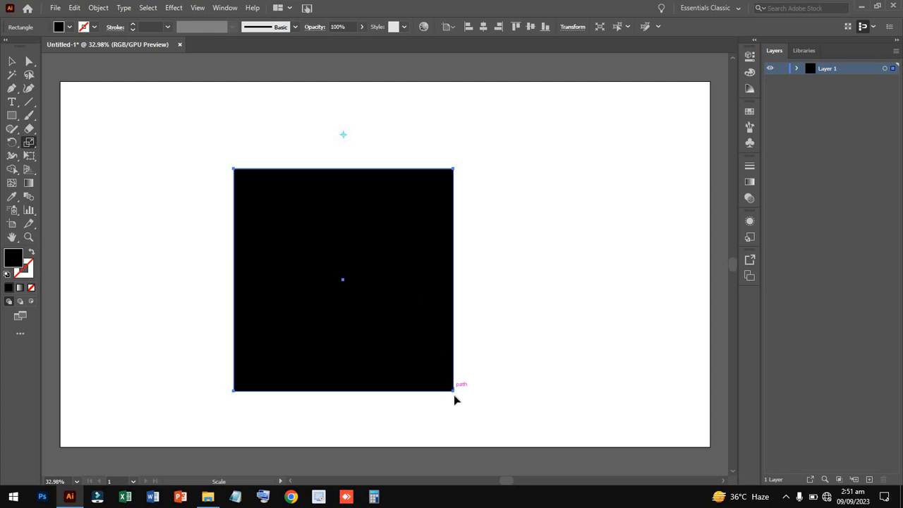
pyautogui.moveTo(452, 393); pyautogui.dragTo(613, 228)
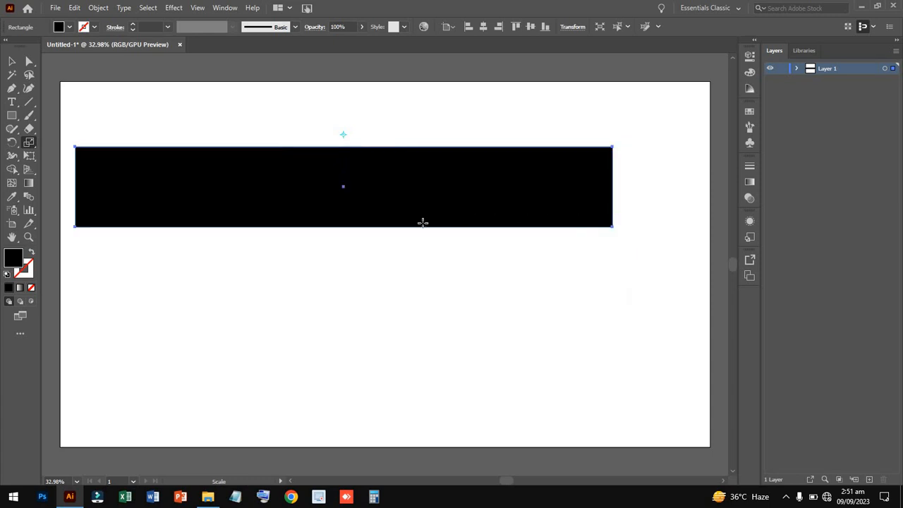
# Delete the wide rectangle and draw an upright black one about 330 x 487 px on the left half of the artboard.
pyautogui.press('Delete')
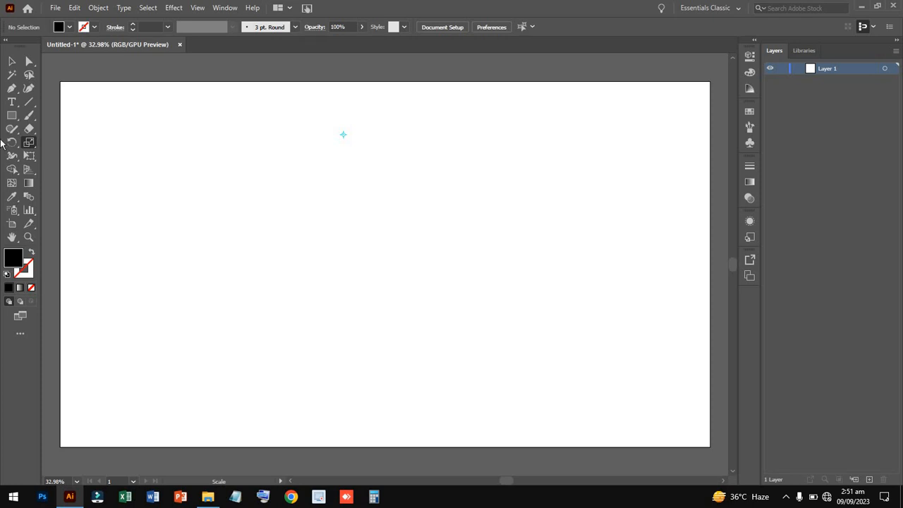
pyautogui.click(11, 61)
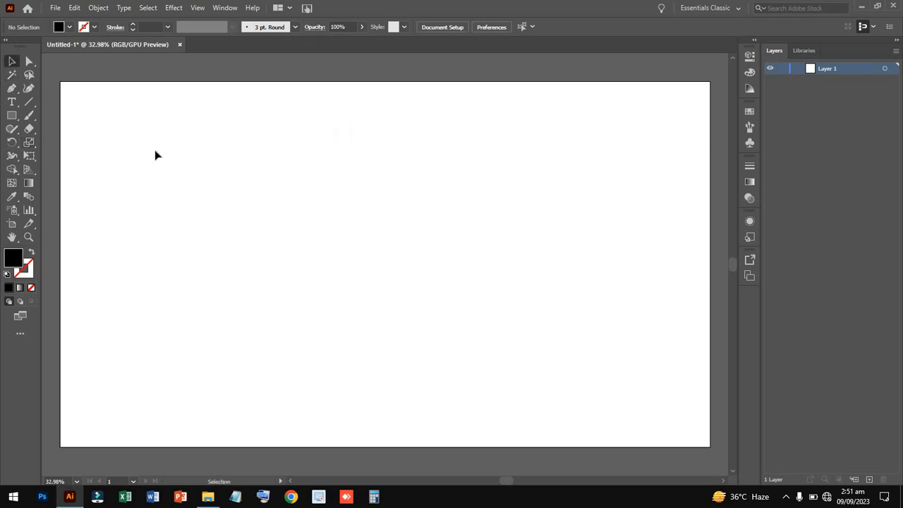
pyautogui.click(12, 115)
pyautogui.moveTo(164, 194)
pyautogui.mouseDown()
pyautogui.moveTo(215, 335)
pyautogui.moveTo(277, 359)
pyautogui.mouseUp()
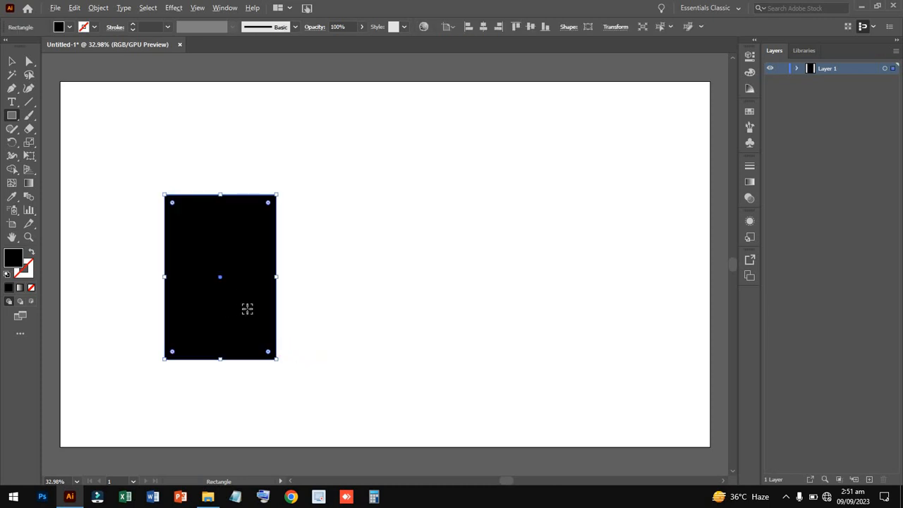
pyautogui.hotkey('alt', 'v')
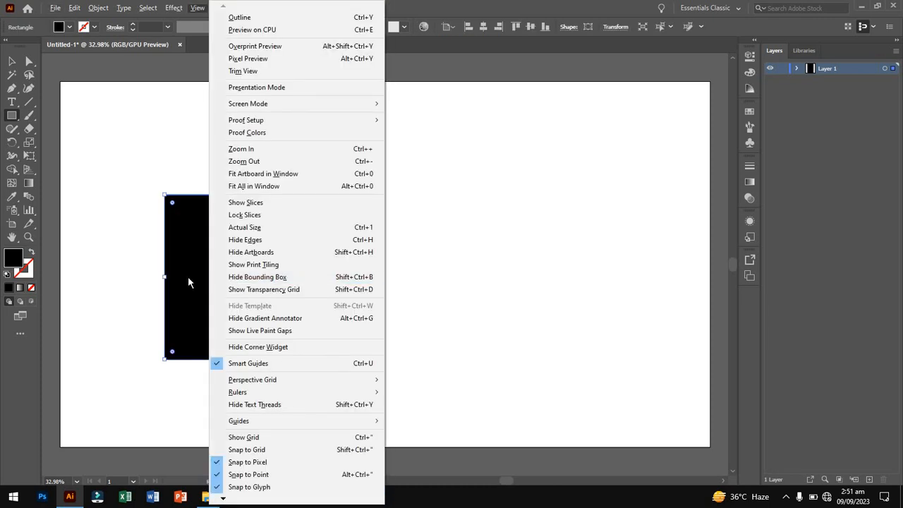
pyautogui.click(187, 276)
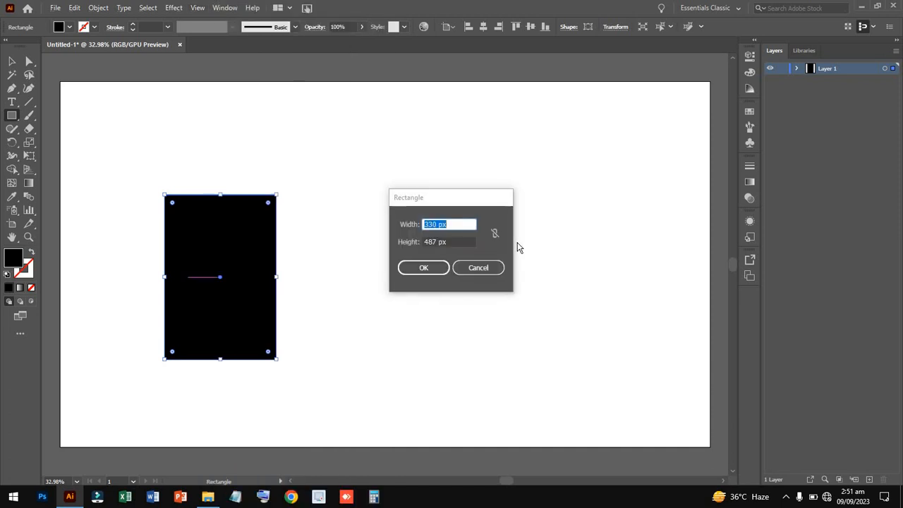
pyautogui.click(486, 268)
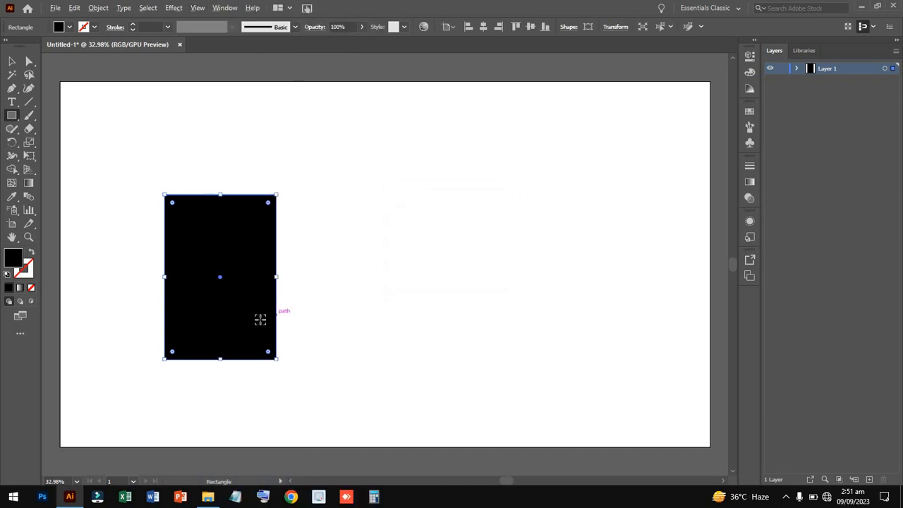
# Duplicate the upright rectangle into an evenly spaced row of four, then delete the three copies.
pyautogui.click(16, 63)
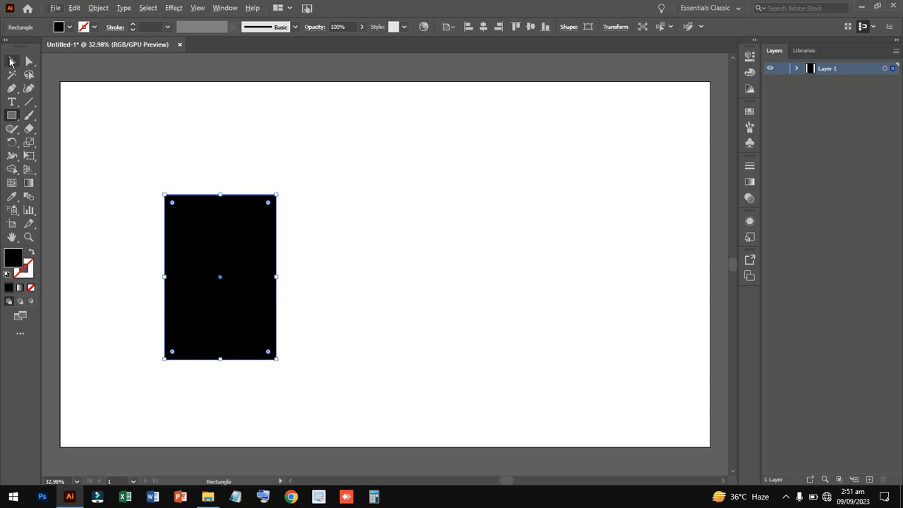
pyautogui.moveTo(248, 307); pyautogui.dragTo(622, 307)
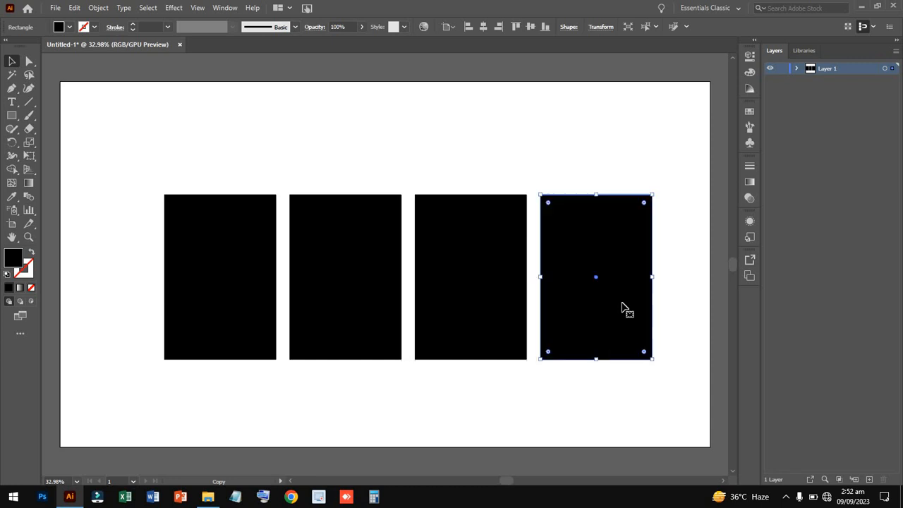
pyautogui.press('Delete')
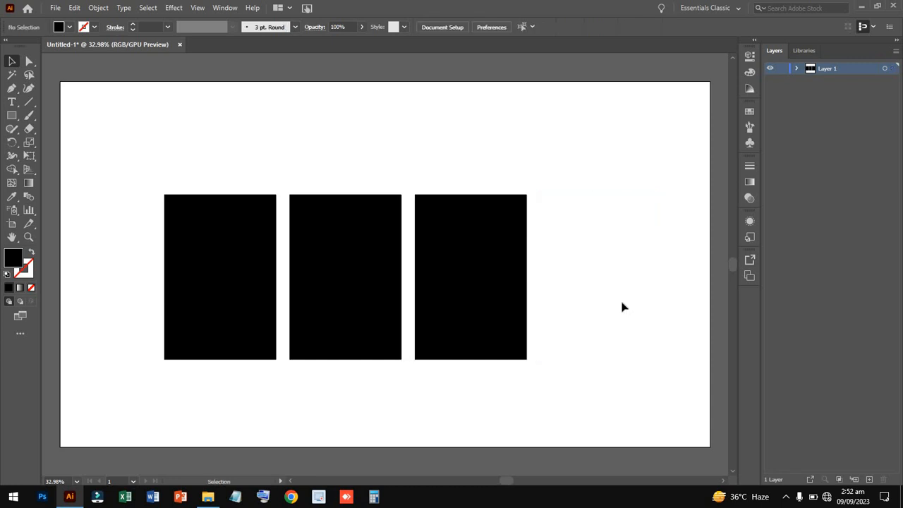
pyautogui.moveTo(543, 295); pyautogui.dragTo(288, 308)
pyautogui.press('Delete')
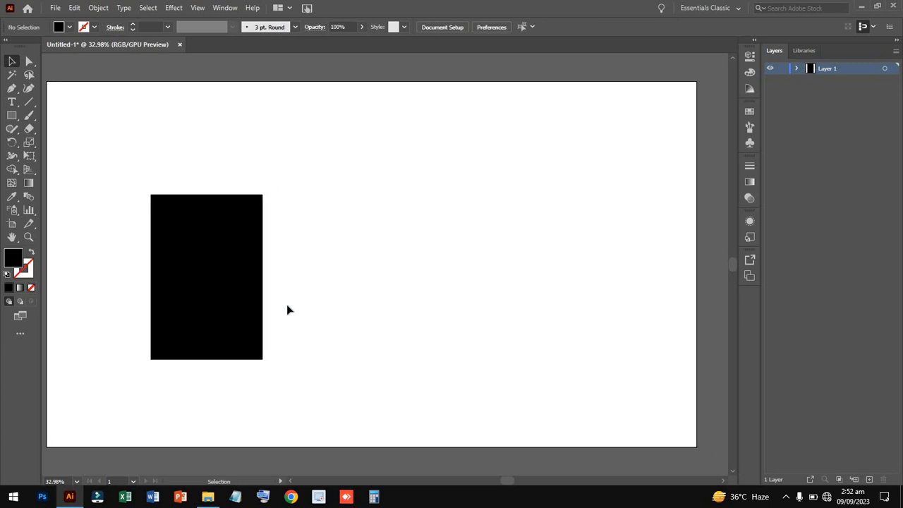
# Duplicate the upright rectangle sideways into an evenly spaced row of five black rectangles across the artboard, then clear the selection.
pyautogui.doubleClick(204, 304)
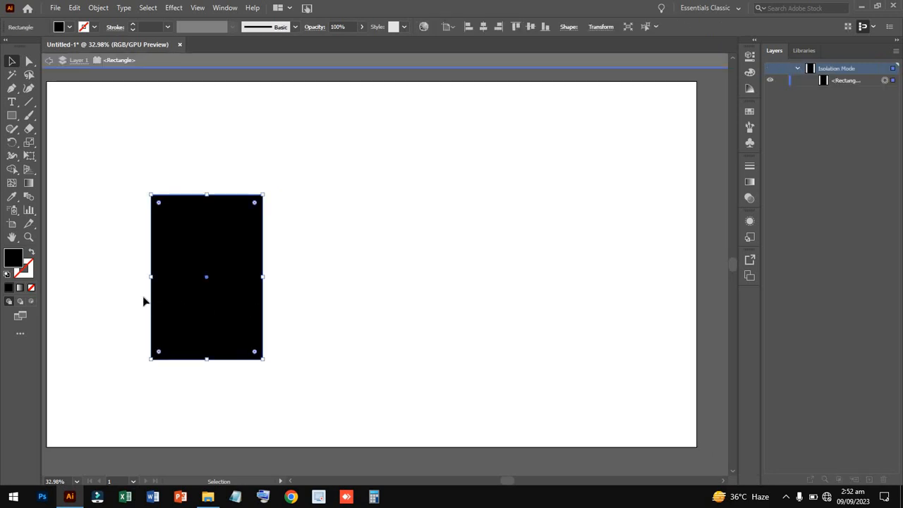
pyautogui.moveTo(212, 305); pyautogui.dragTo(270, 300)
pyautogui.hotkey('ctrl', 'd')
pyautogui.hotkey('ctrl', 'd')
pyautogui.hotkey('ctrl', 'd')
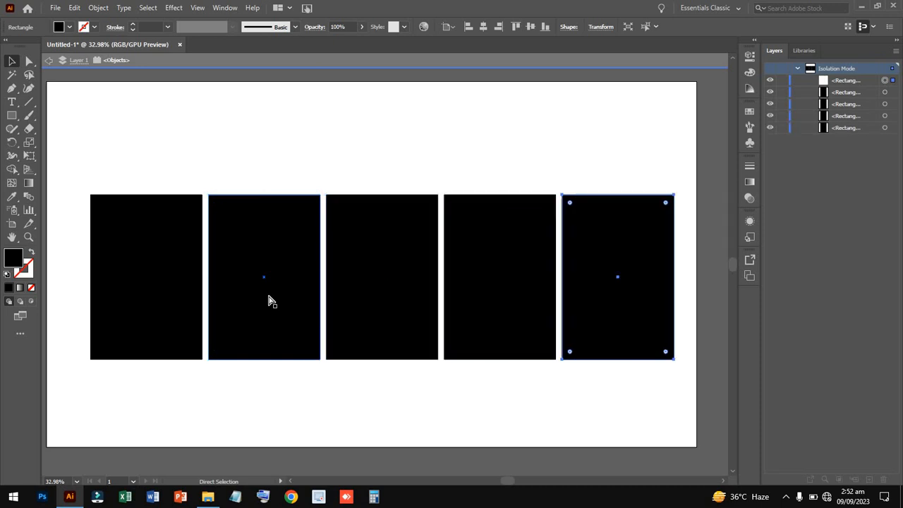
pyautogui.click(482, 387)
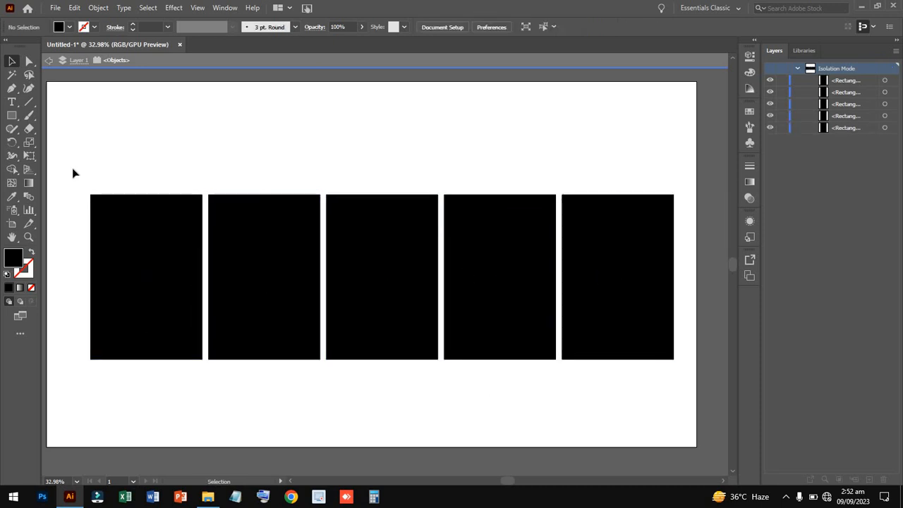
pyautogui.moveTo(58, 158); pyautogui.dragTo(669, 316)
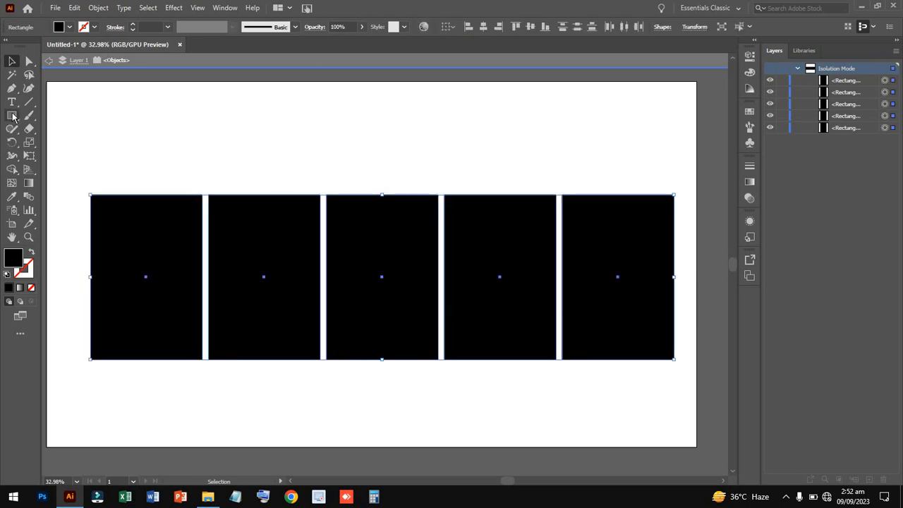
pyautogui.click(29, 142)
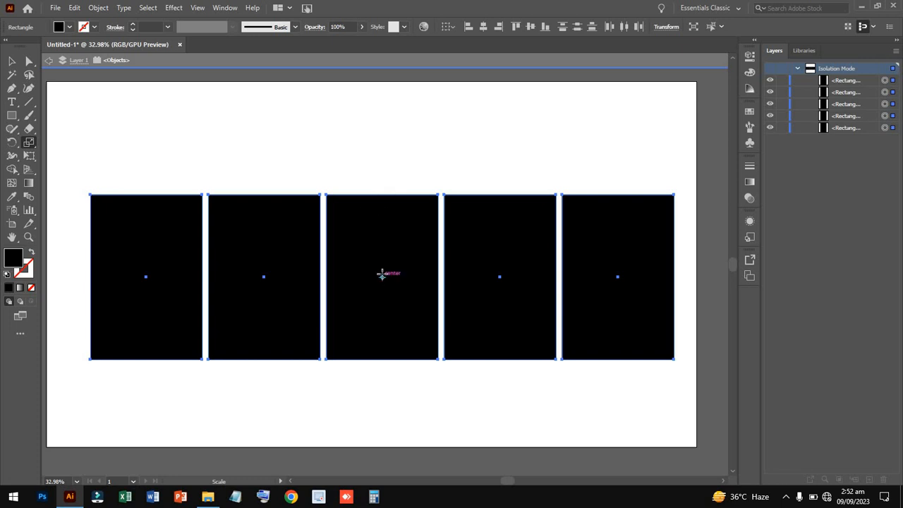
pyautogui.click(380, 174)
pyautogui.click(129, 129)
# Scale only the top anchor points of all five rectangles inward toward the row's middle, then exit isolation mode.
pyautogui.click(29, 62)
pyautogui.moveTo(71, 172); pyautogui.dragTo(700, 220)
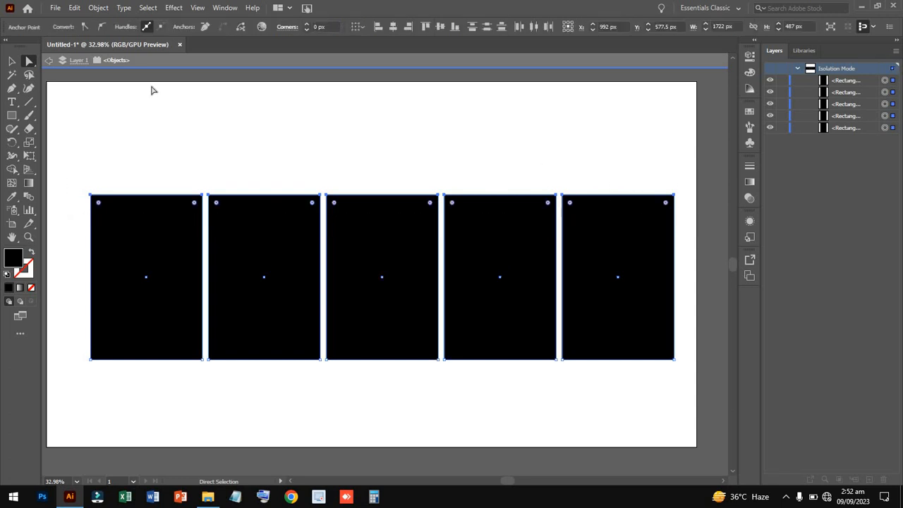
pyautogui.click(30, 143)
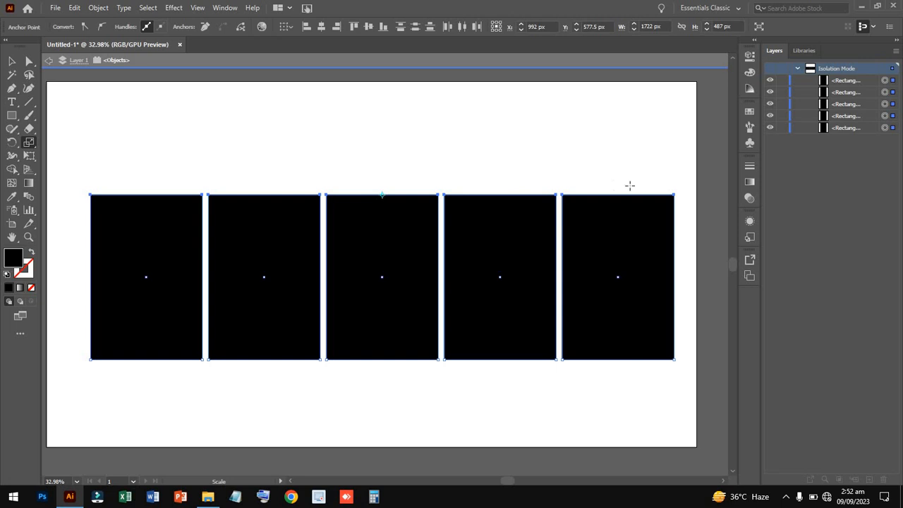
pyautogui.moveTo(673, 193); pyautogui.dragTo(419, 168)
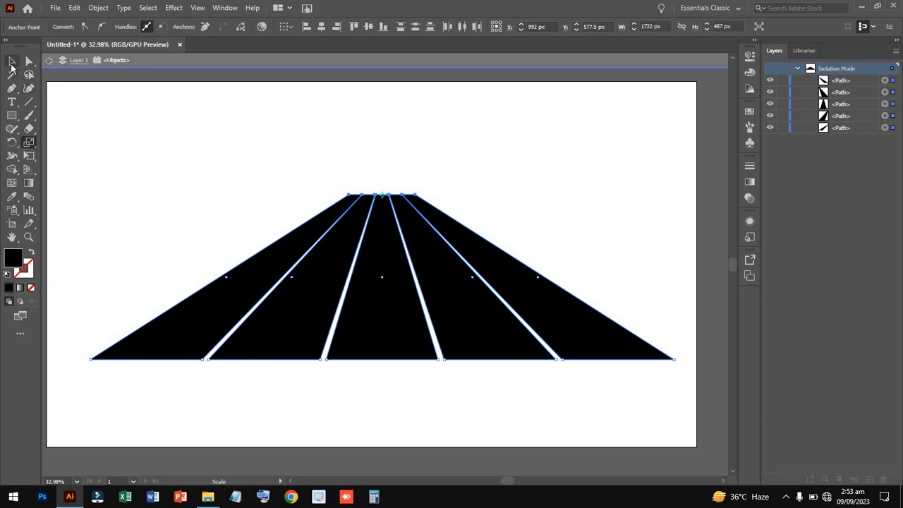
pyautogui.click(12, 64)
pyautogui.doubleClick(239, 146)
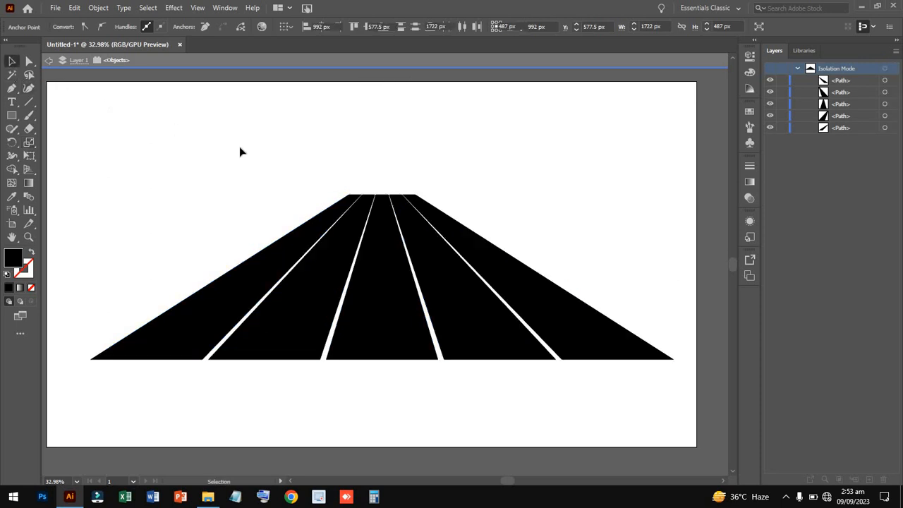
# Scale the strips' top anchor points from a reference point below the artwork, widening and raising the top edge.
pyautogui.click(372, 204)
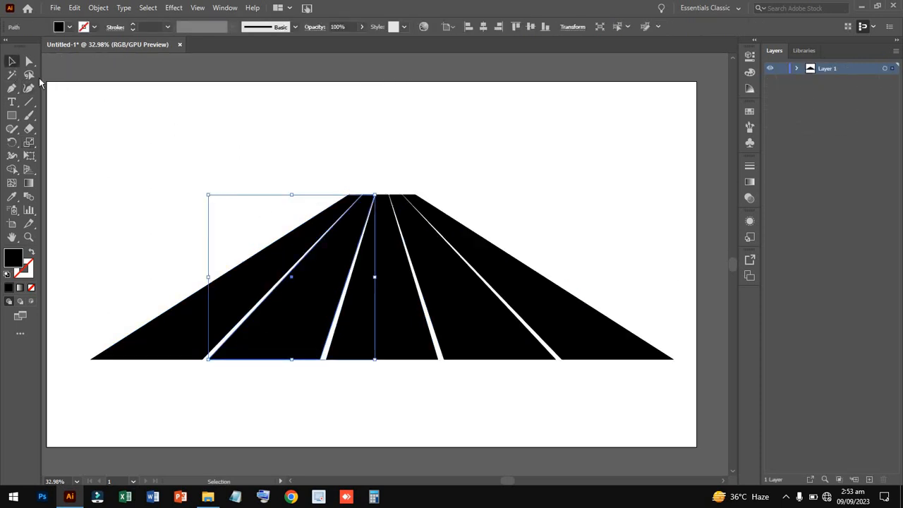
pyautogui.click(29, 62)
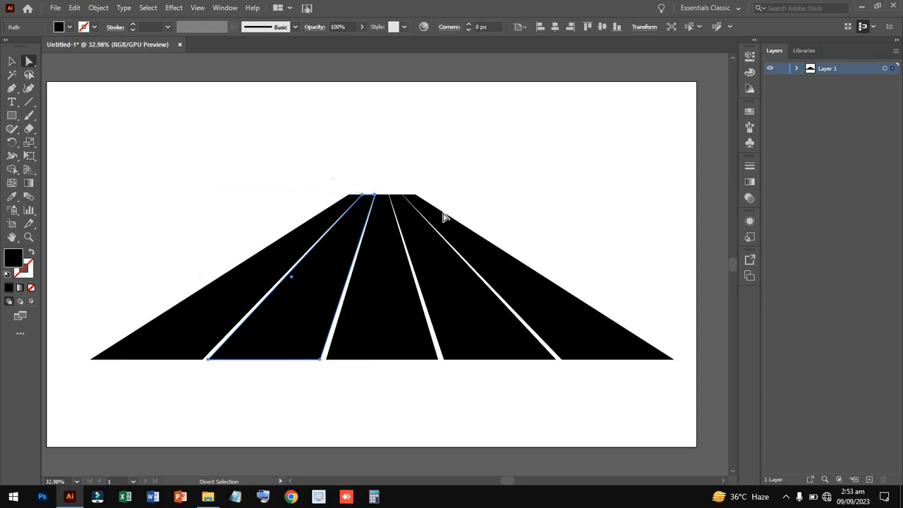
pyautogui.moveTo(332, 177); pyautogui.dragTo(468, 218)
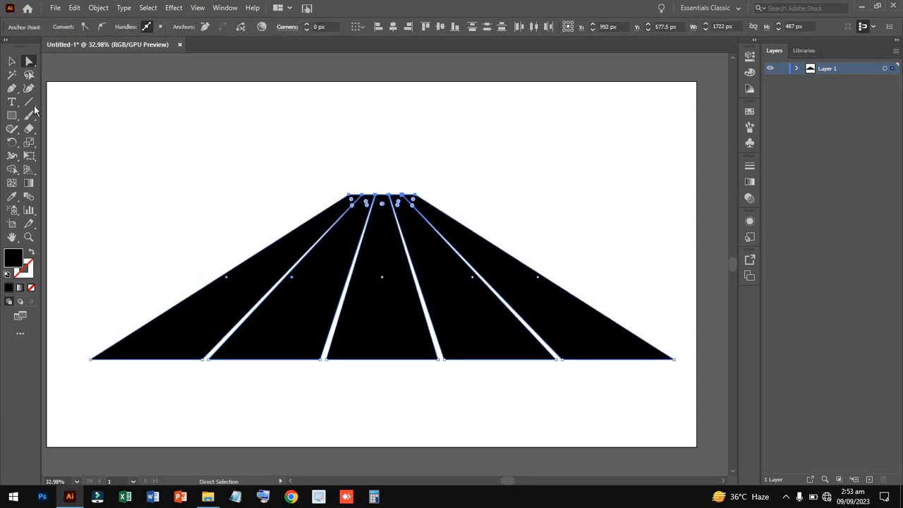
pyautogui.click(29, 129)
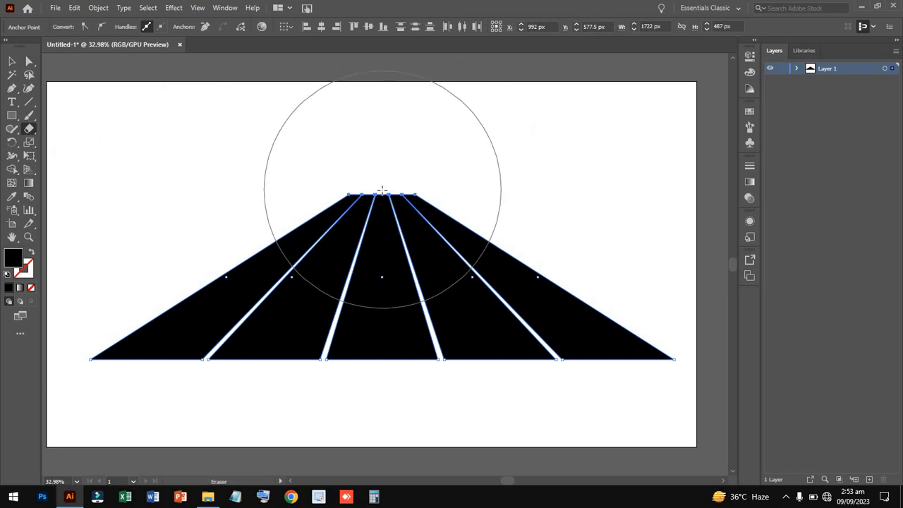
pyautogui.doubleClick(28, 143)
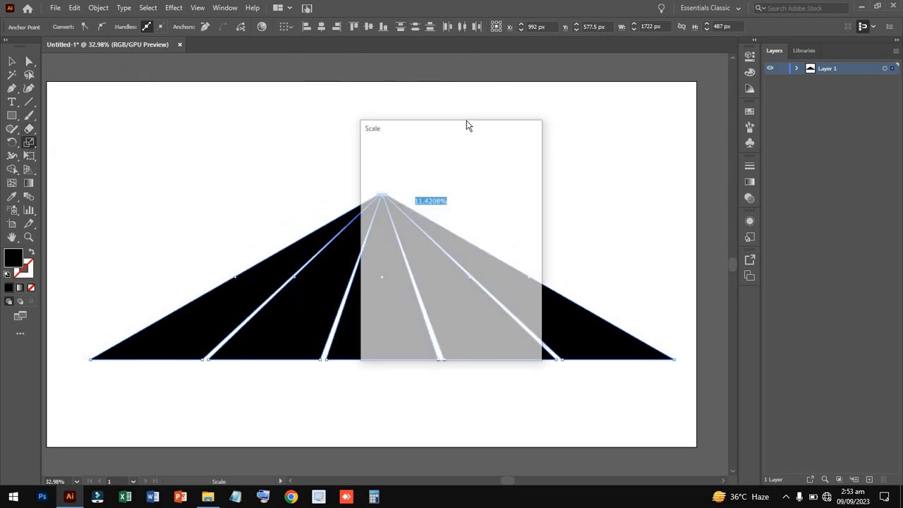
pyautogui.click(514, 340)
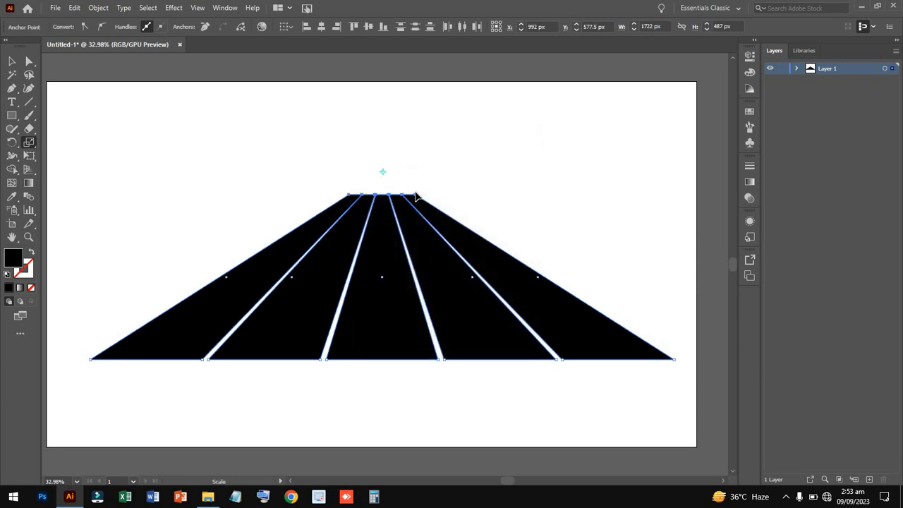
pyautogui.moveTo(416, 198); pyautogui.dragTo(486, 122)
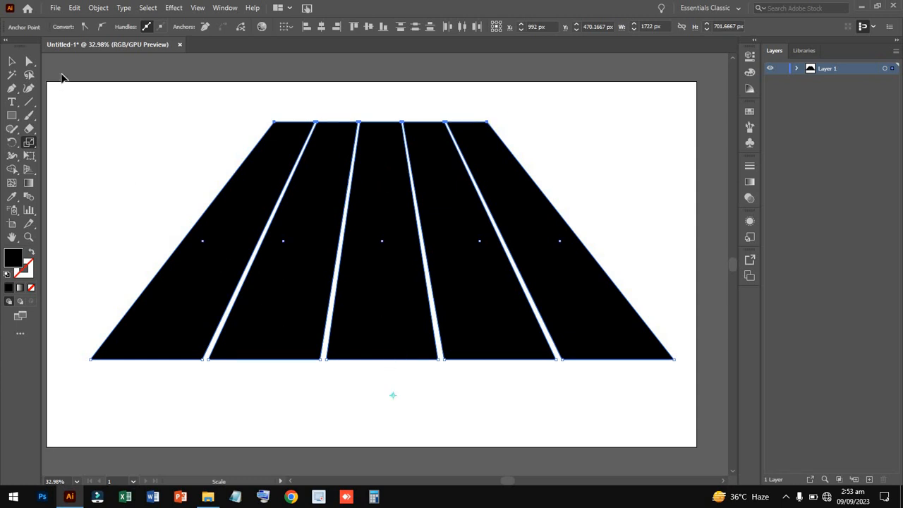
# Scale all five strips down to about 800 x 356 px from a reference point below their lower edge.
pyautogui.click(29, 61)
pyautogui.moveTo(78, 358); pyautogui.dragTo(684, 326)
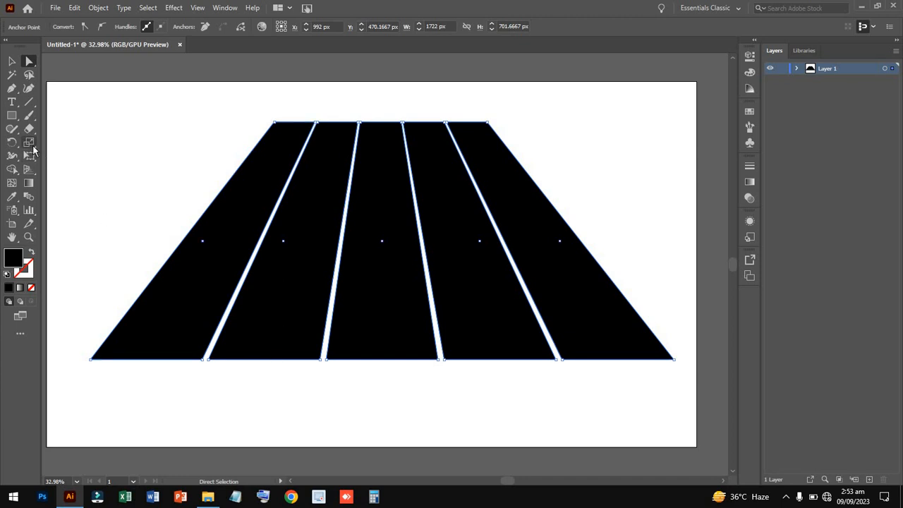
pyautogui.click(31, 145)
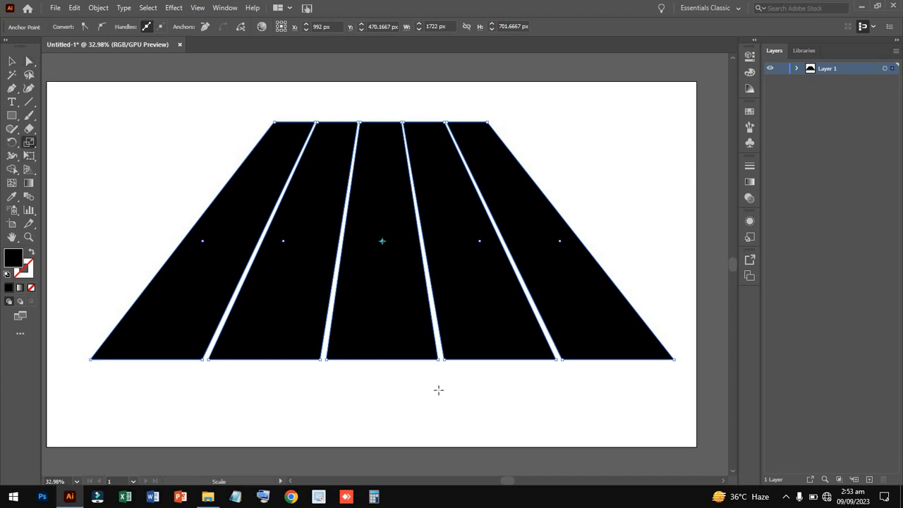
pyautogui.click(388, 361)
pyautogui.moveTo(666, 362); pyautogui.dragTo(524, 419)
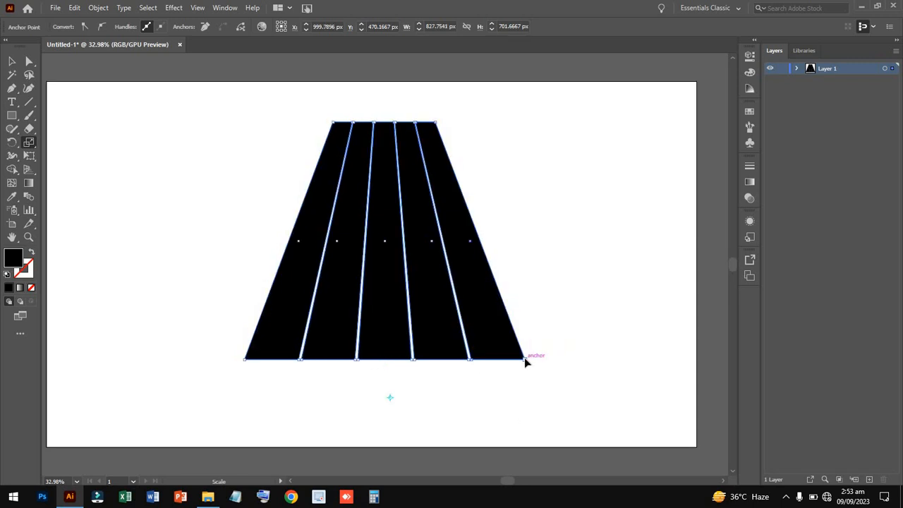
pyautogui.moveTo(524, 360); pyautogui.dragTo(522, 378)
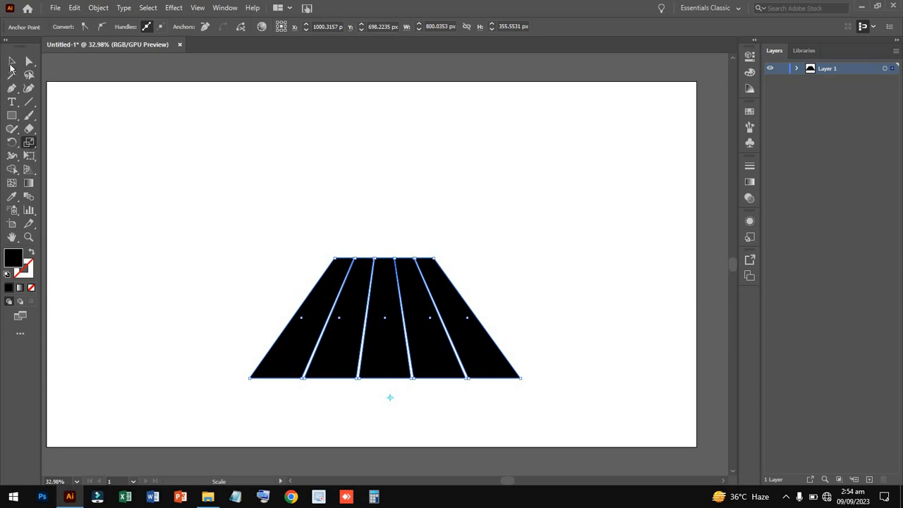
# Delete all the strips and draw two separate black rectangles, one on each half of the artboard.
pyautogui.click(11, 62)
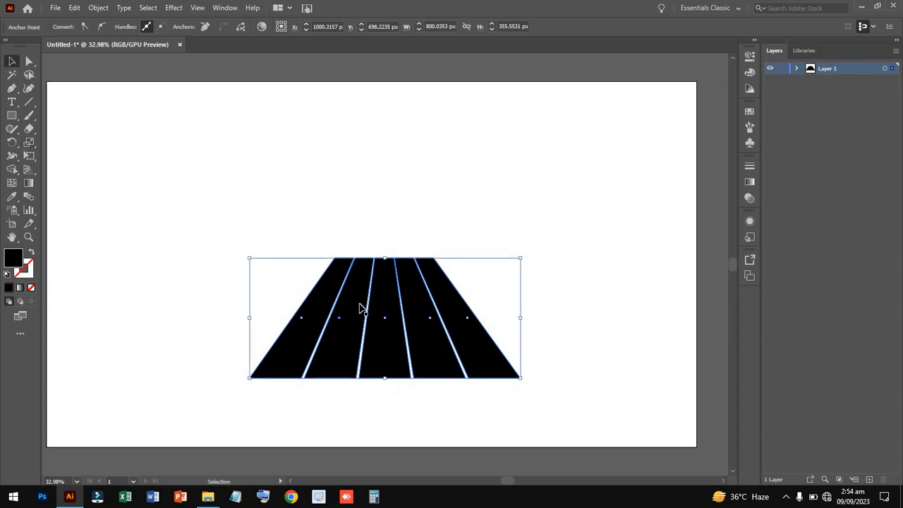
pyautogui.press('Delete')
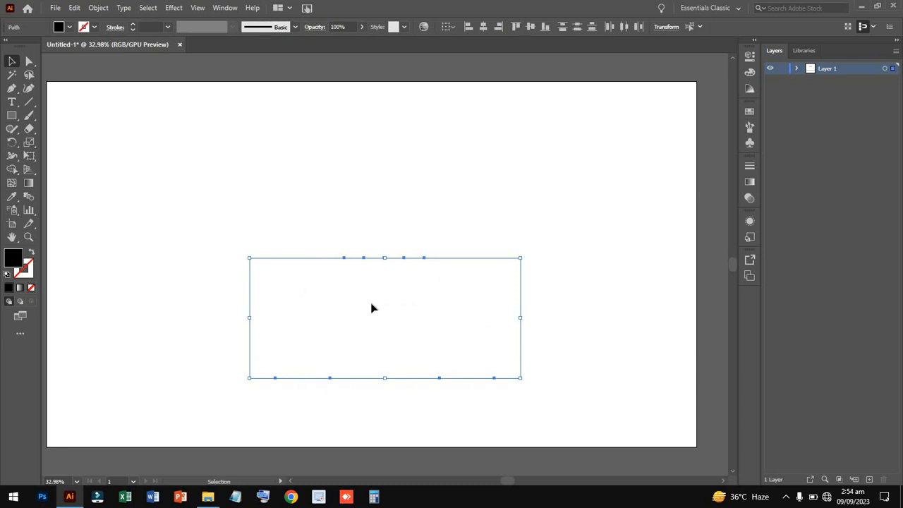
pyautogui.press('Delete')
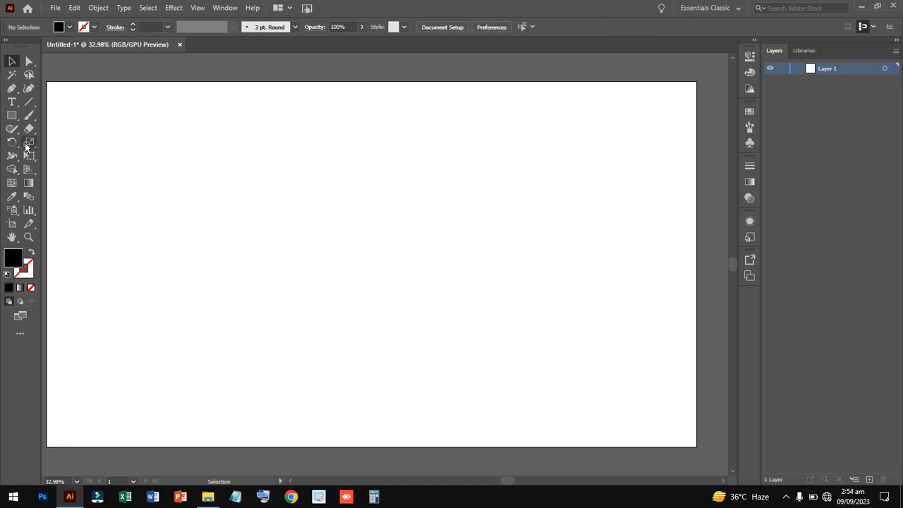
pyautogui.moveTo(26, 146); pyautogui.dragTo(56, 157)
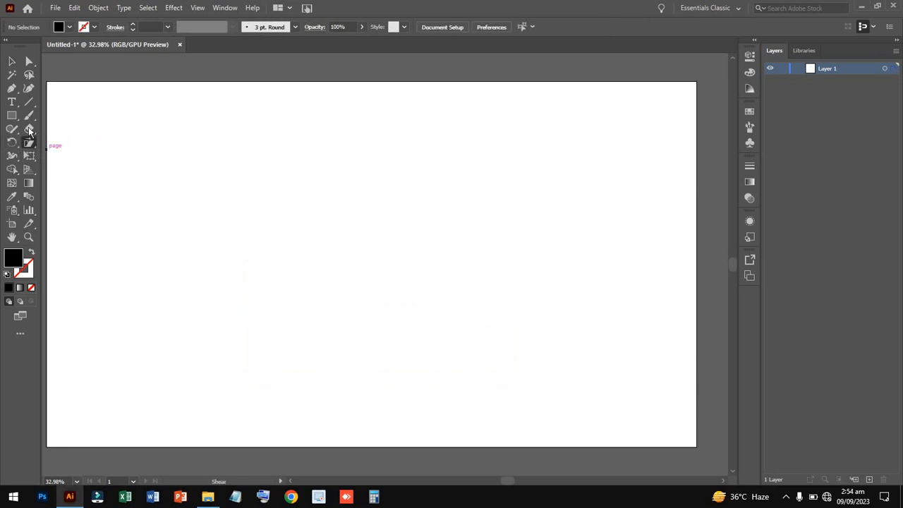
pyautogui.click(11, 115)
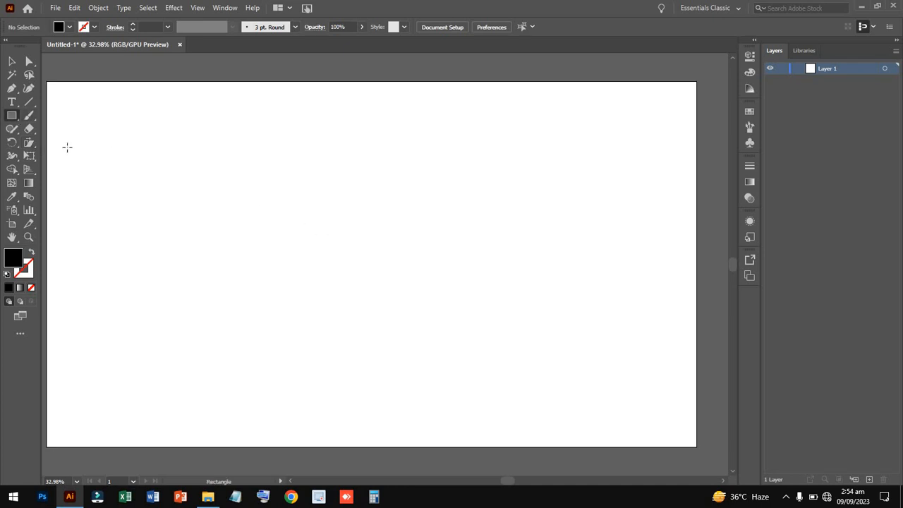
pyautogui.moveTo(74, 147); pyautogui.dragTo(214, 311)
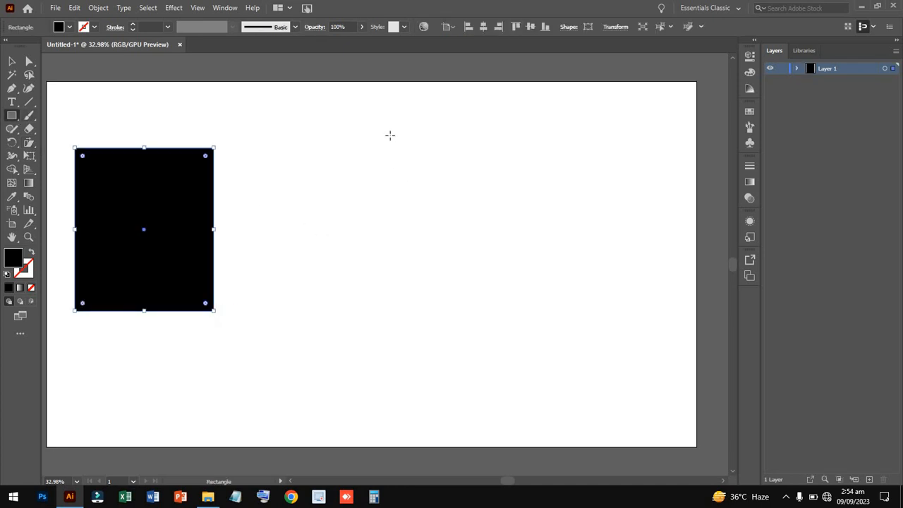
pyautogui.moveTo(390, 135)
pyautogui.mouseDown()
pyautogui.moveTo(541, 311)
pyautogui.moveTo(560, 311)
pyautogui.mouseUp()
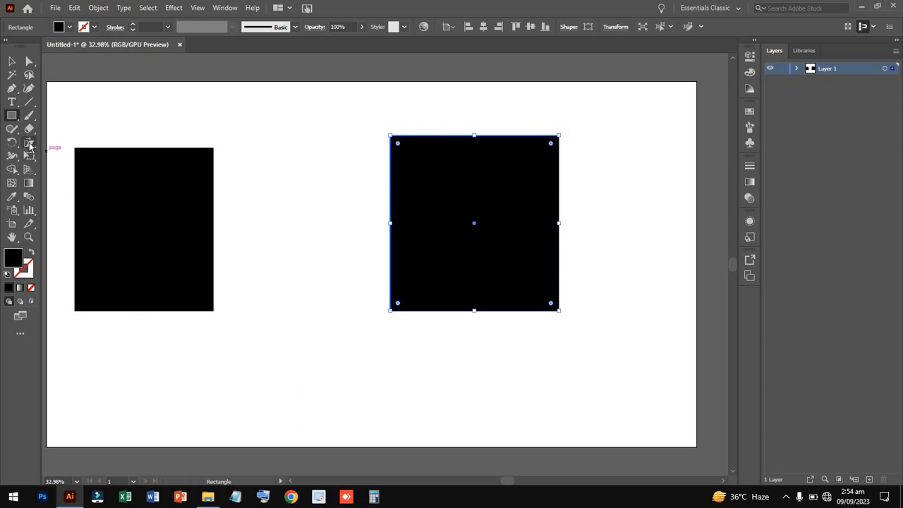
# Shrink the rectangle on the artboard's right half about its center with the Scale tool.
pyautogui.click(29, 143)
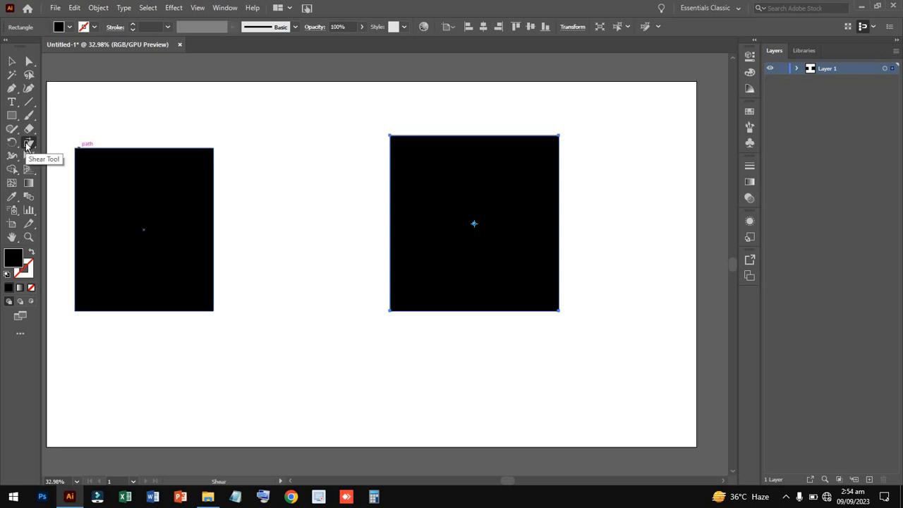
pyautogui.moveTo(29, 146); pyautogui.dragTo(73, 142)
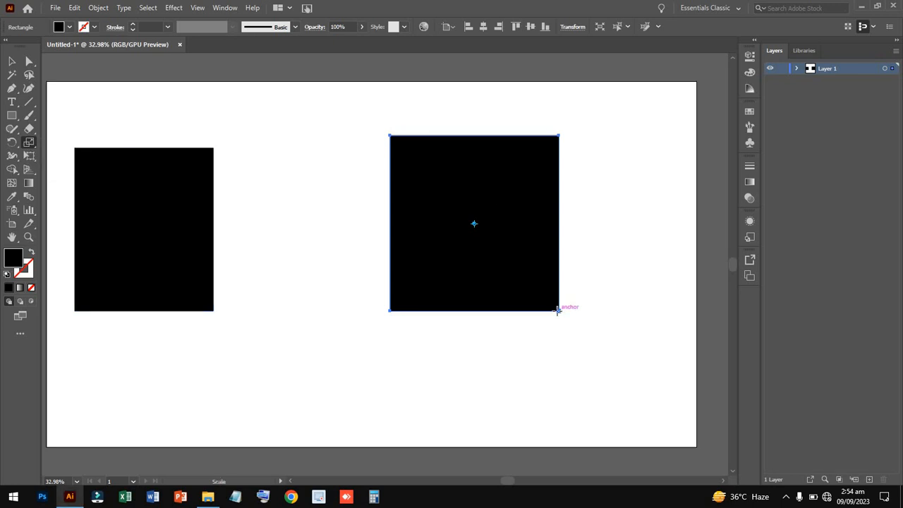
pyautogui.moveTo(557, 310); pyautogui.dragTo(523, 283)
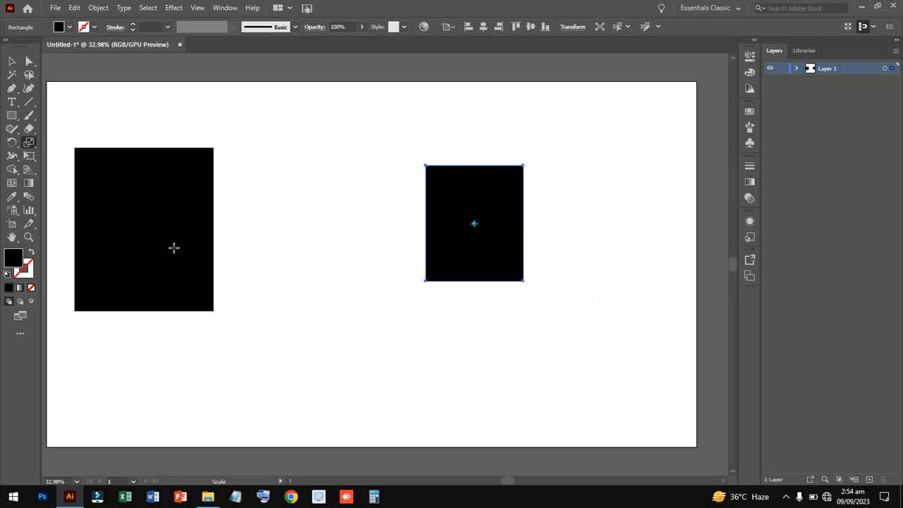
# Slant the left rectangle about its center with the Shear tool, then shear it into a long diagonal band from a point above it.
pyautogui.click(11, 62)
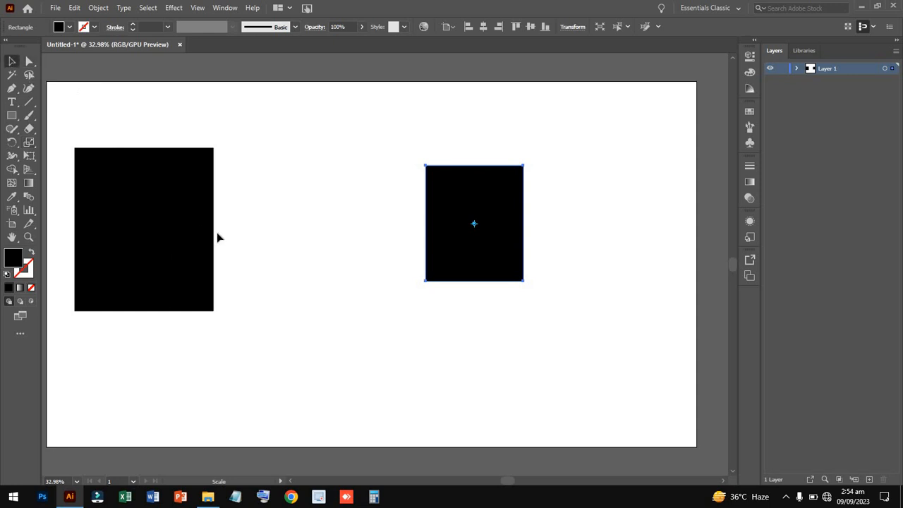
pyautogui.click(216, 232)
pyautogui.click(189, 237)
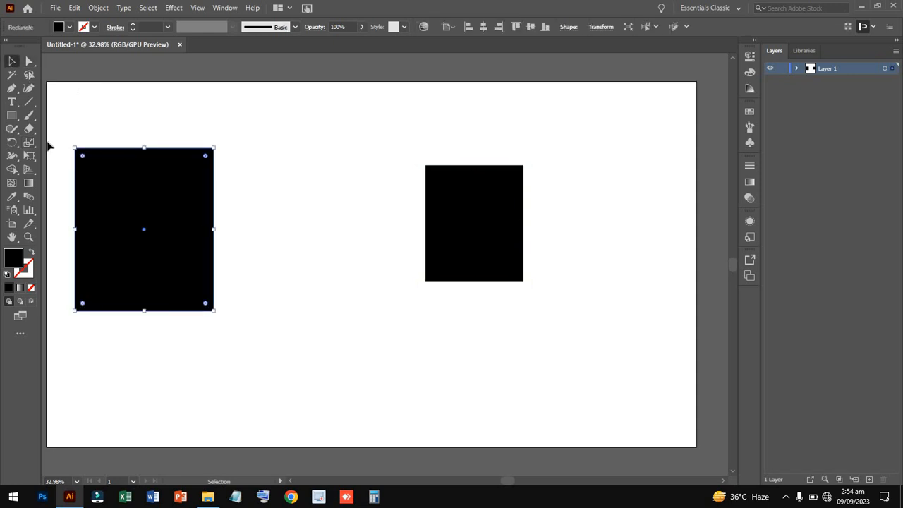
pyautogui.click(29, 142)
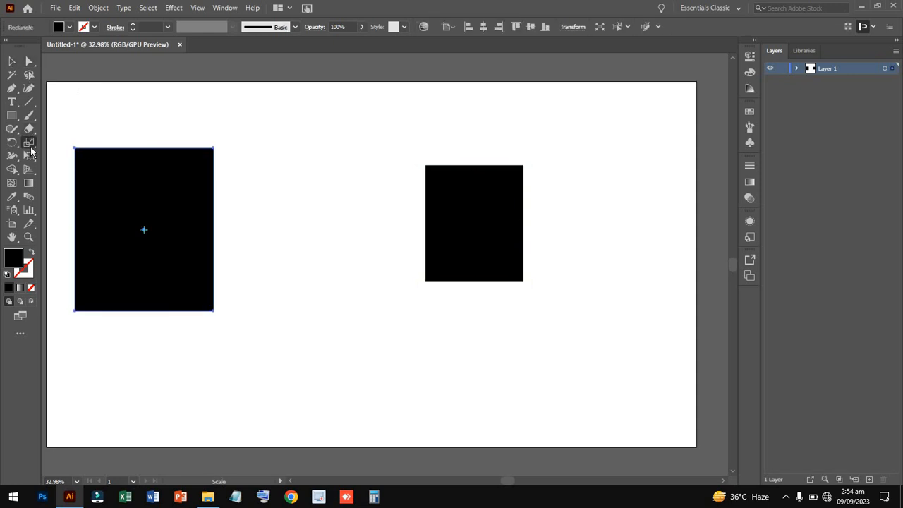
pyautogui.click(77, 157)
pyautogui.moveTo(212, 311); pyautogui.dragTo(170, 310)
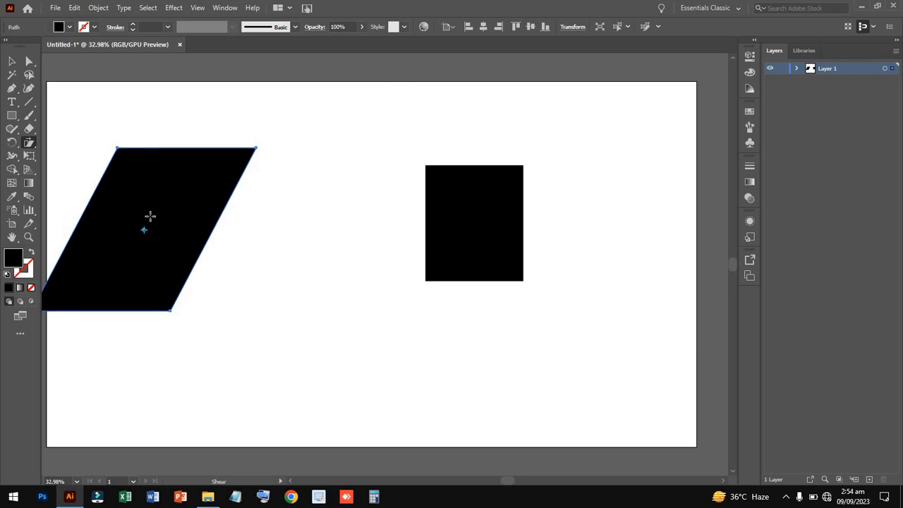
pyautogui.click(180, 148)
pyautogui.moveTo(119, 150); pyautogui.dragTo(154, 155)
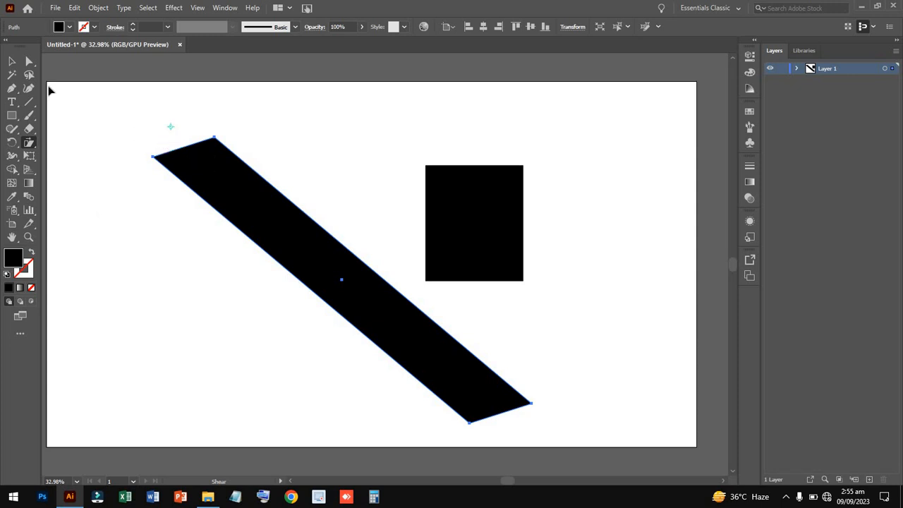
# Shear only the two upper anchor points of the diagonal band about their midpoint, widening its upper end.
pyautogui.click(29, 61)
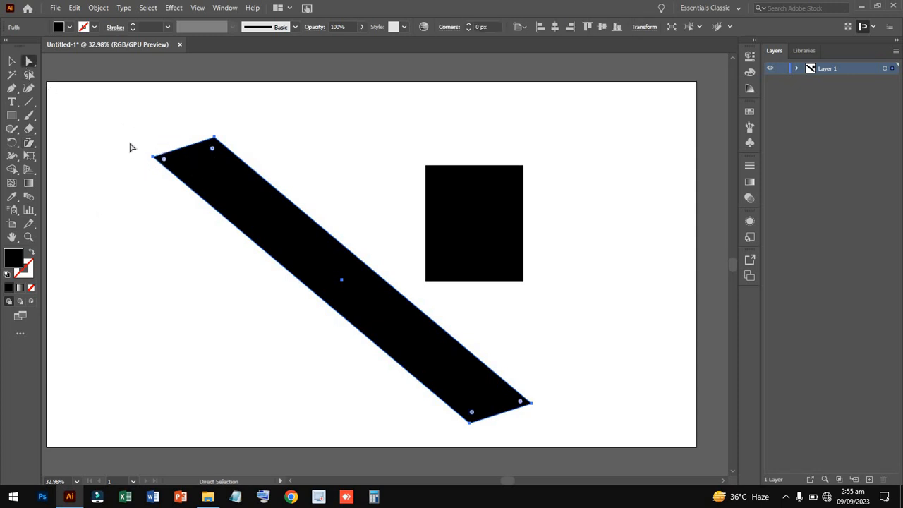
pyautogui.moveTo(129, 143); pyautogui.dragTo(242, 141)
pyautogui.moveTo(243, 176); pyautogui.dragTo(242, 174)
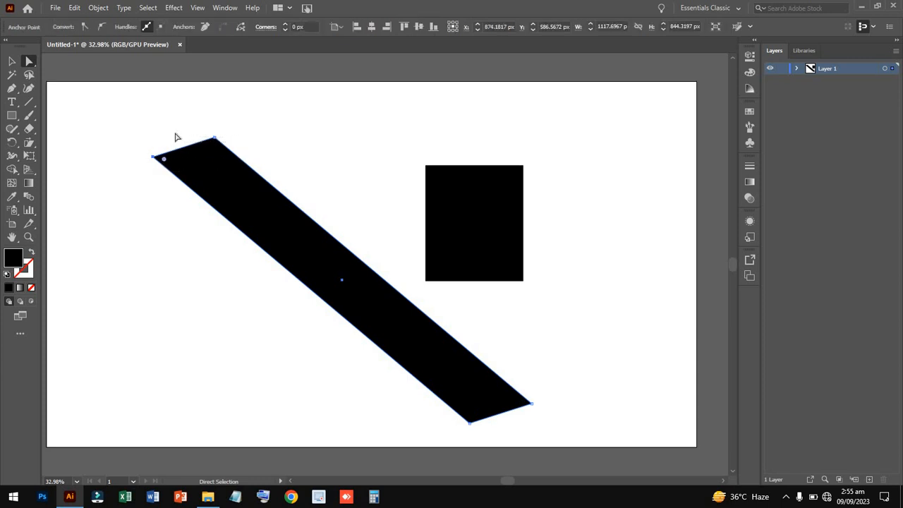
pyautogui.moveTo(133, 98); pyautogui.dragTo(260, 185)
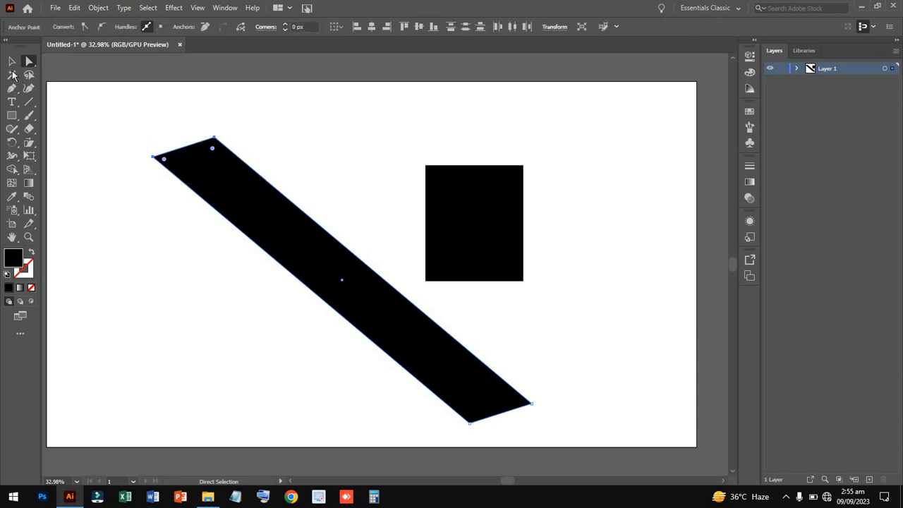
pyautogui.click(30, 144)
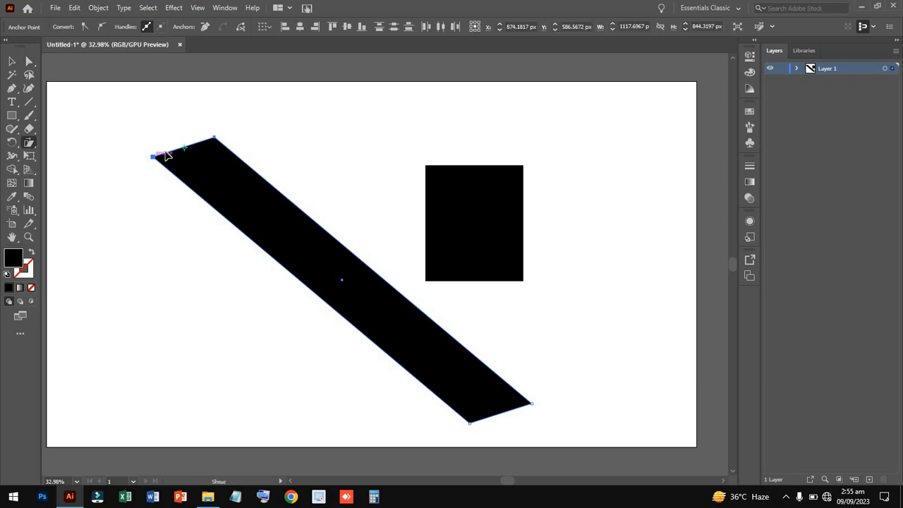
pyautogui.moveTo(166, 155); pyautogui.dragTo(98, 191)
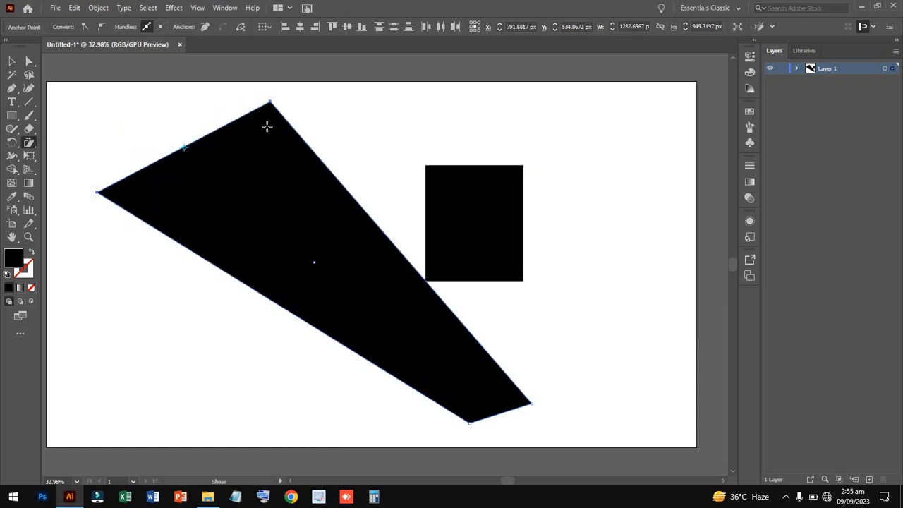
# Delete the sheared band, then enlarge the remaining black rectangle and place it near the middle of the artboard.
pyautogui.press('Delete')
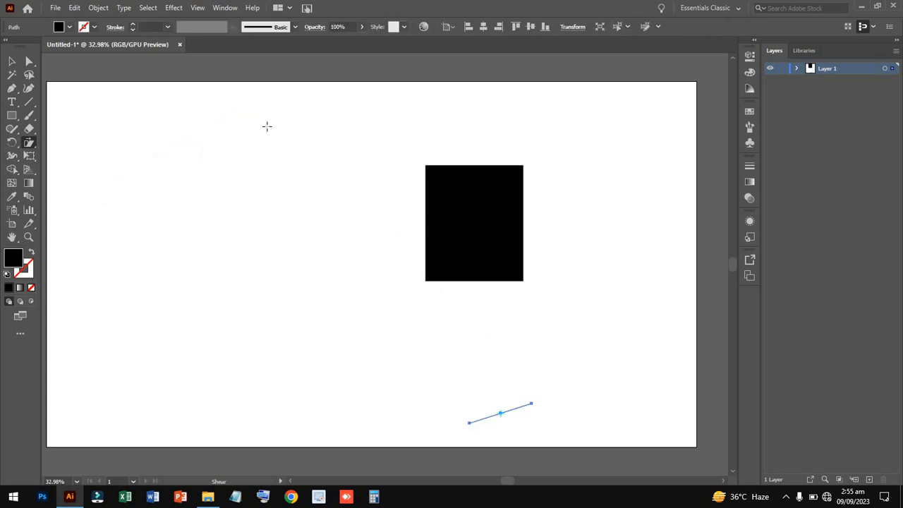
pyautogui.press('Delete')
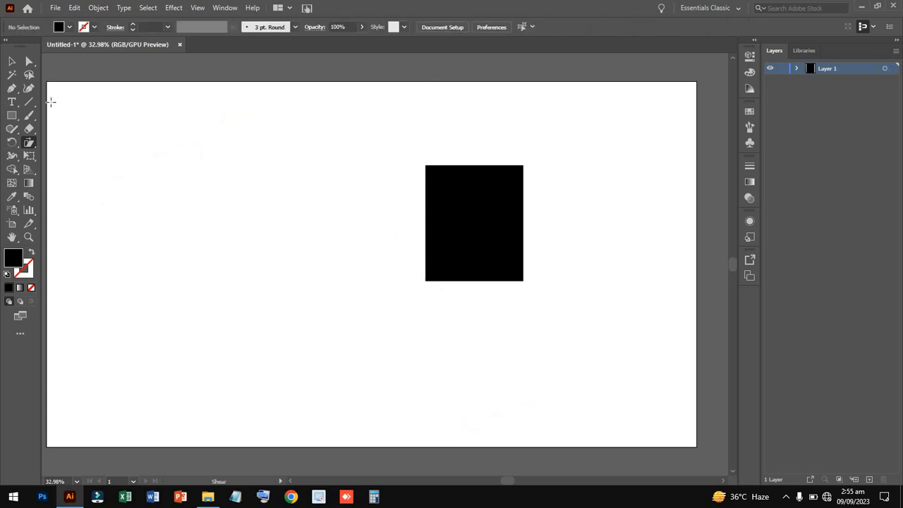
pyautogui.click(11, 62)
pyautogui.click(464, 229)
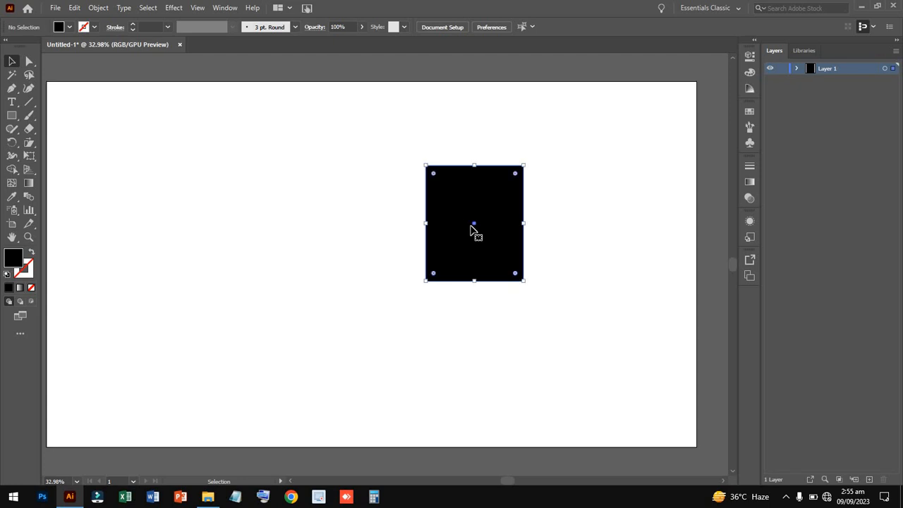
pyautogui.moveTo(474, 229); pyautogui.dragTo(318, 231)
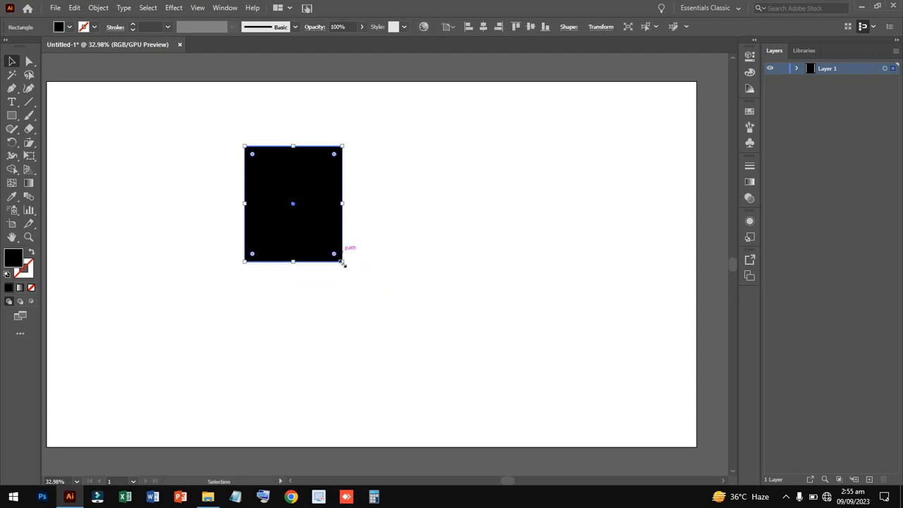
pyautogui.moveTo(400, 321); pyautogui.dragTo(449, 356)
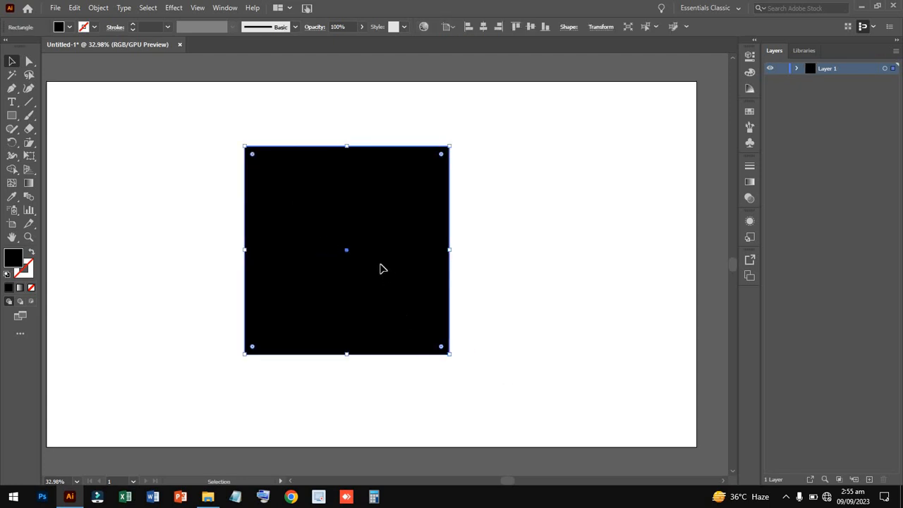
pyautogui.moveTo(381, 272); pyautogui.dragTo(379, 290)
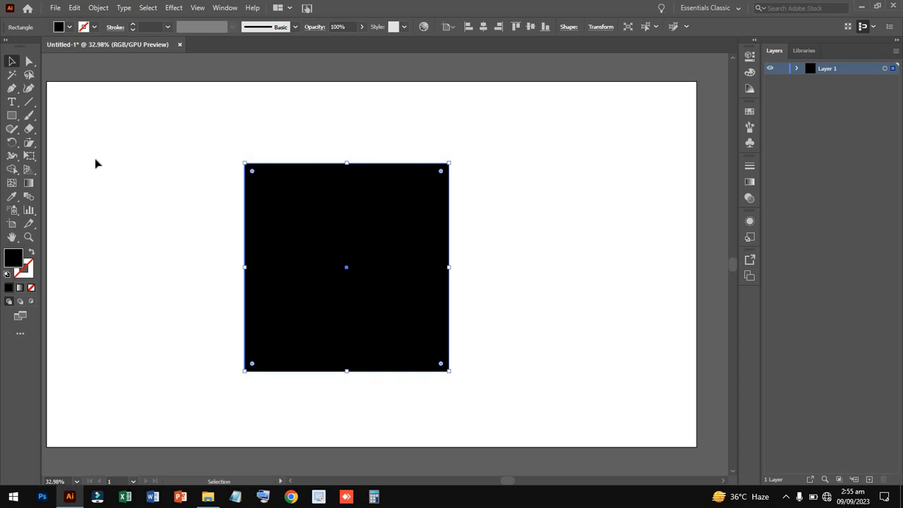
pyautogui.click(12, 116)
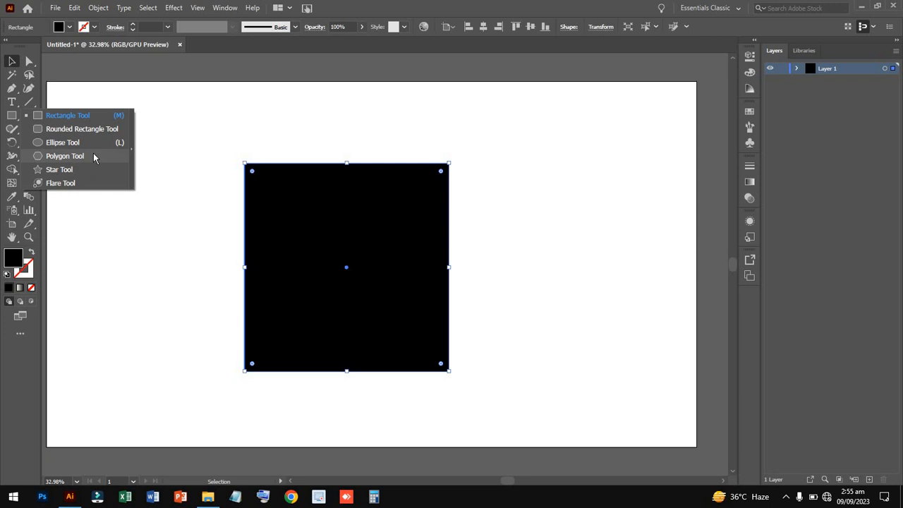
pyautogui.click(149, 135)
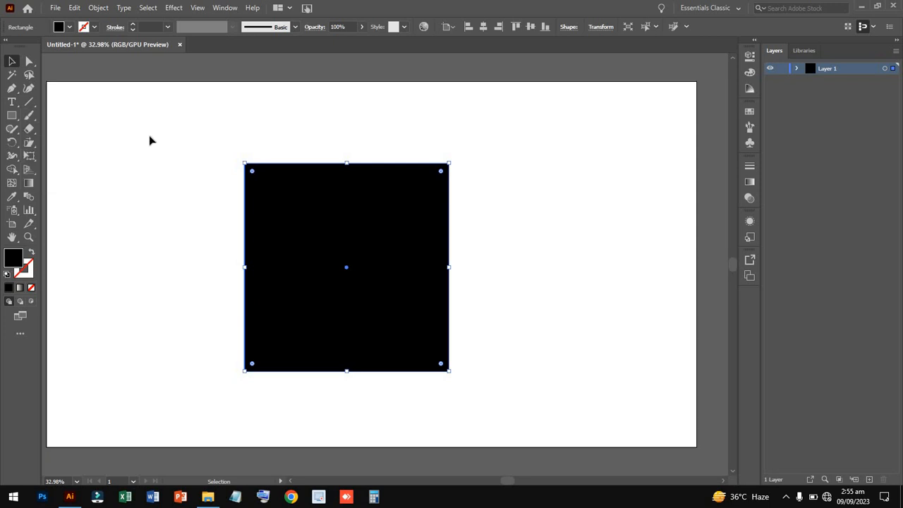
pyautogui.click(11, 88)
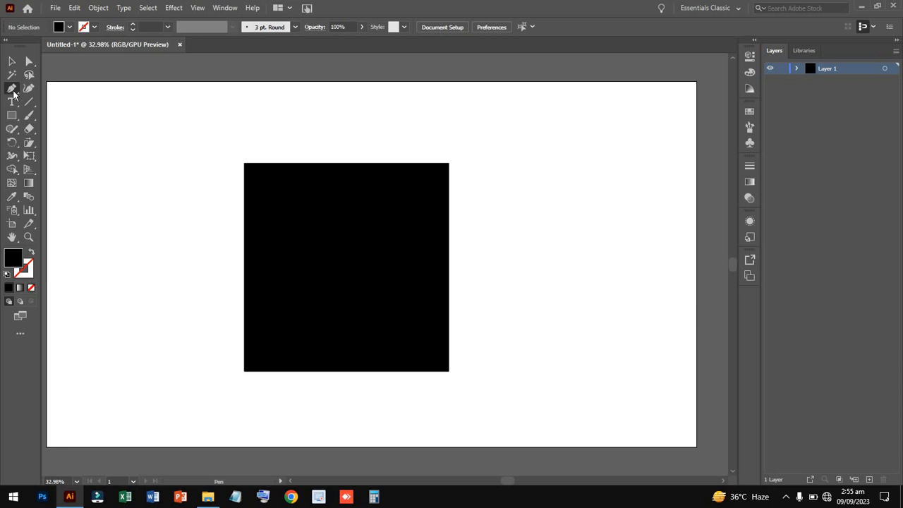
pyautogui.click(307, 199)
pyautogui.hotkey('ctrl', 'z')
pyautogui.click(13, 89)
# Add an anchor point at the midpoint of the rectangle's upper edge and raise it to X 887, Y 38 px as a peak.
pyautogui.click(10, 65)
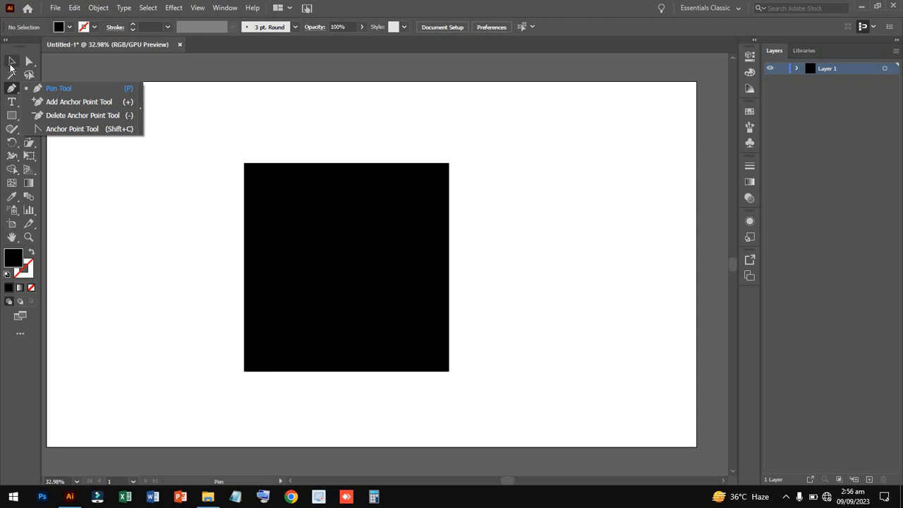
pyautogui.click(362, 270)
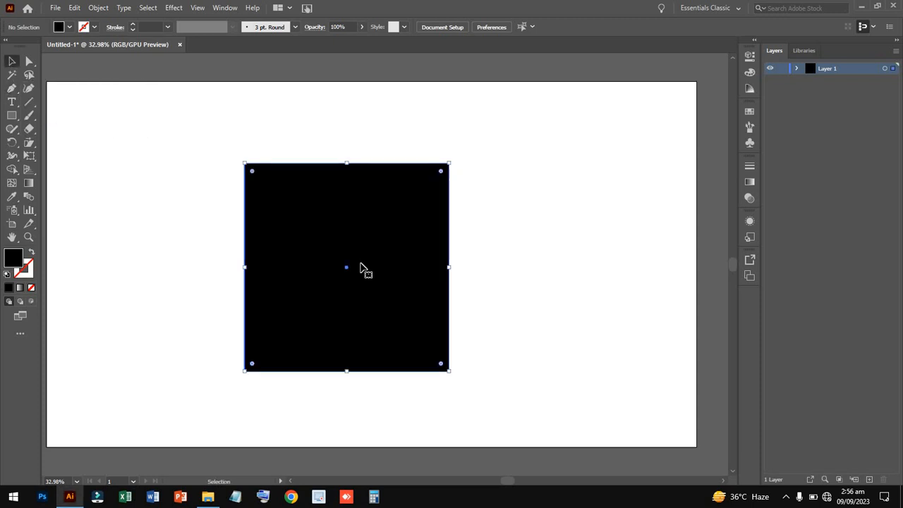
pyautogui.click(12, 89)
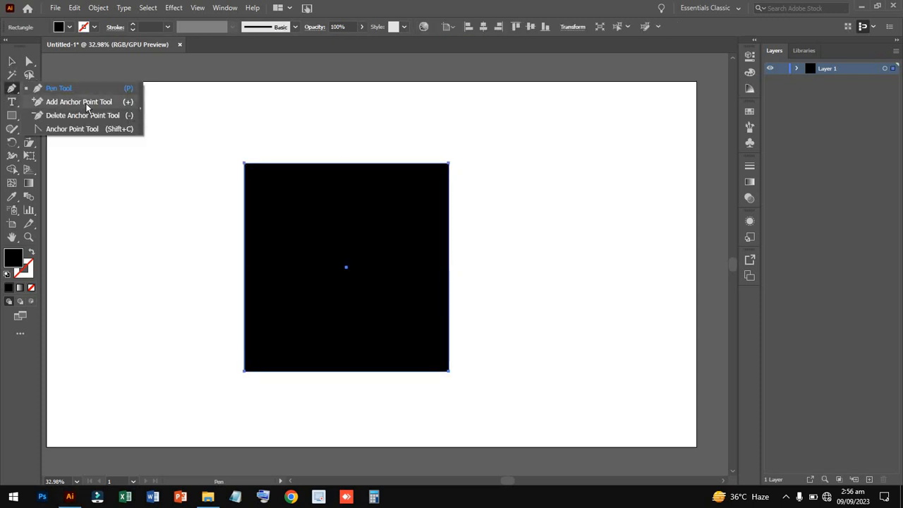
pyautogui.click(87, 104)
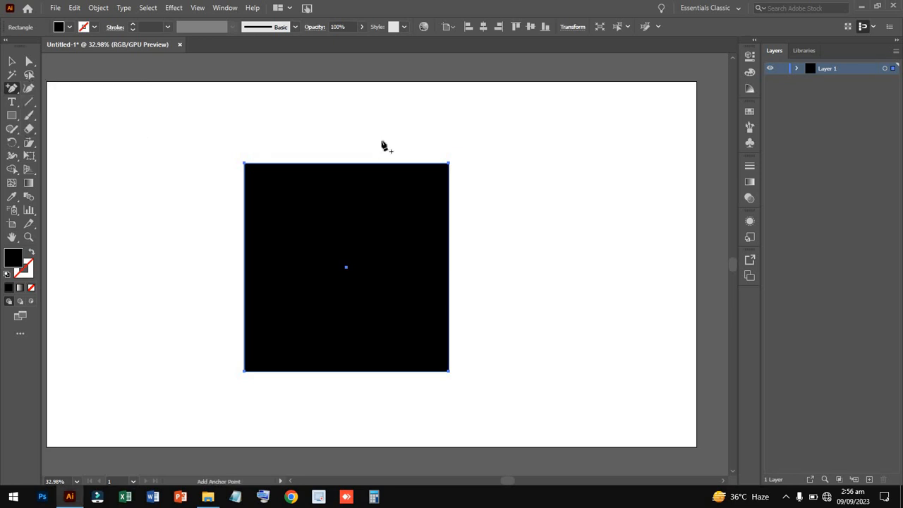
pyautogui.click(346, 164)
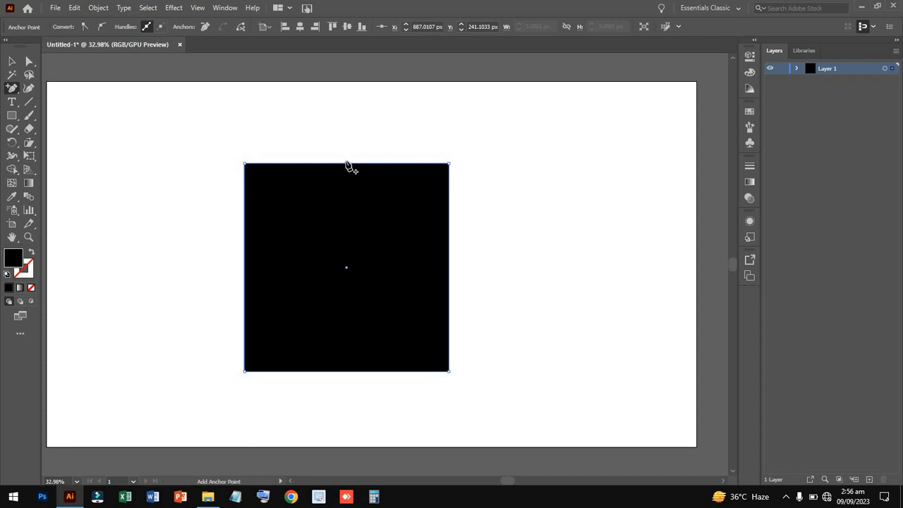
pyautogui.click(29, 62)
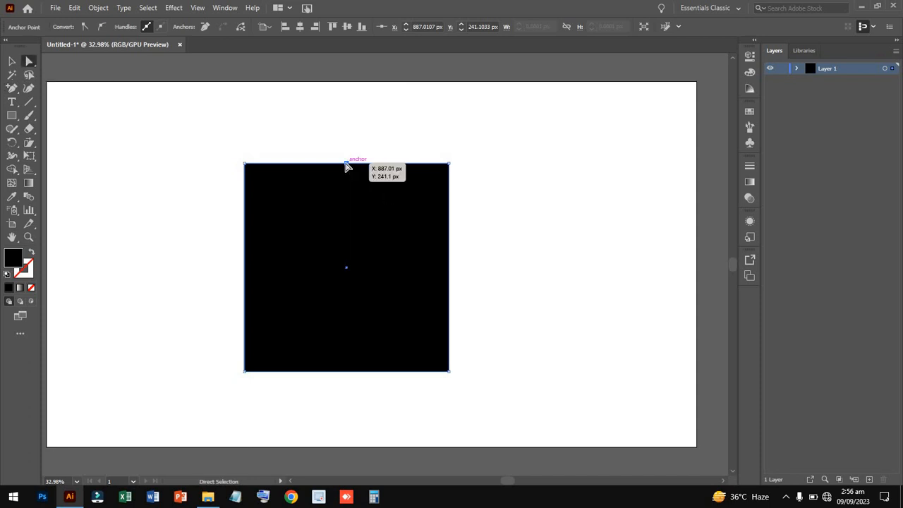
pyautogui.moveTo(346, 165); pyautogui.dragTo(346, 105)
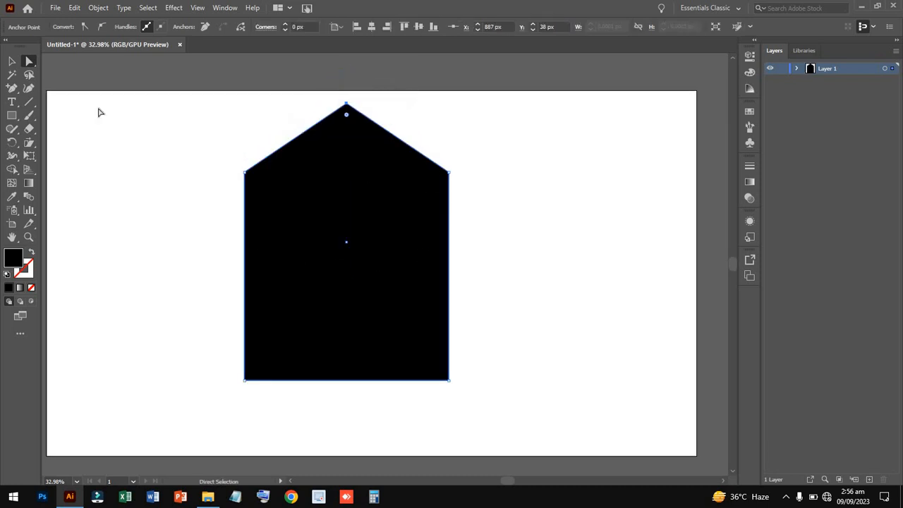
# Add an anchor point on the shape's right edge and pull it outward to X 1368, Y 506 px, forming a corner.
pyautogui.click(12, 89)
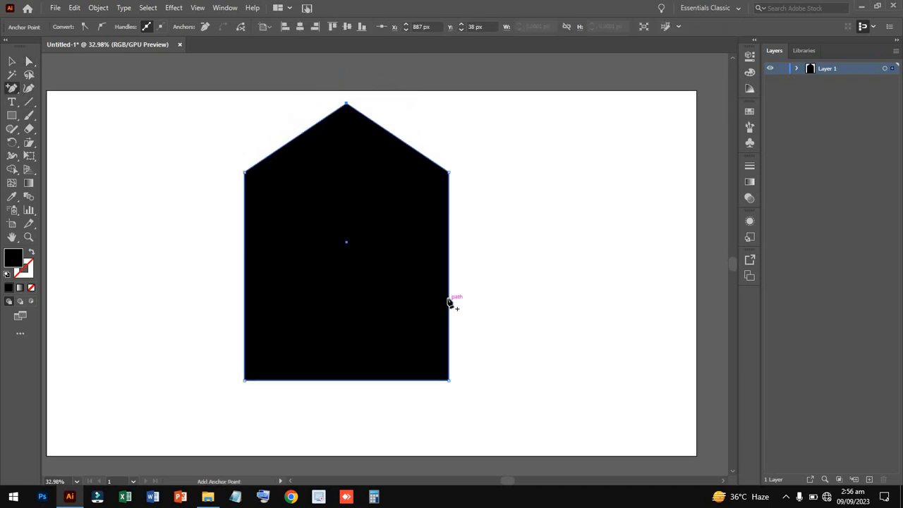
pyautogui.click(448, 246)
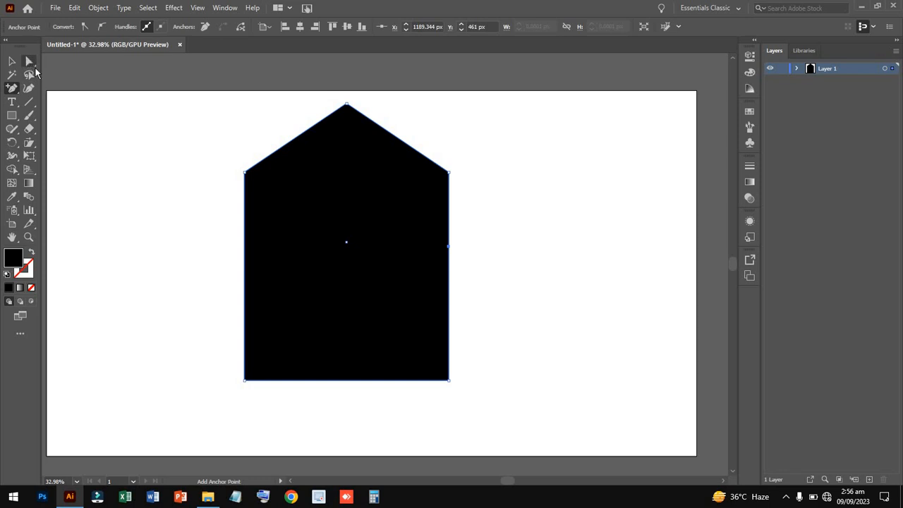
pyautogui.click(457, 250)
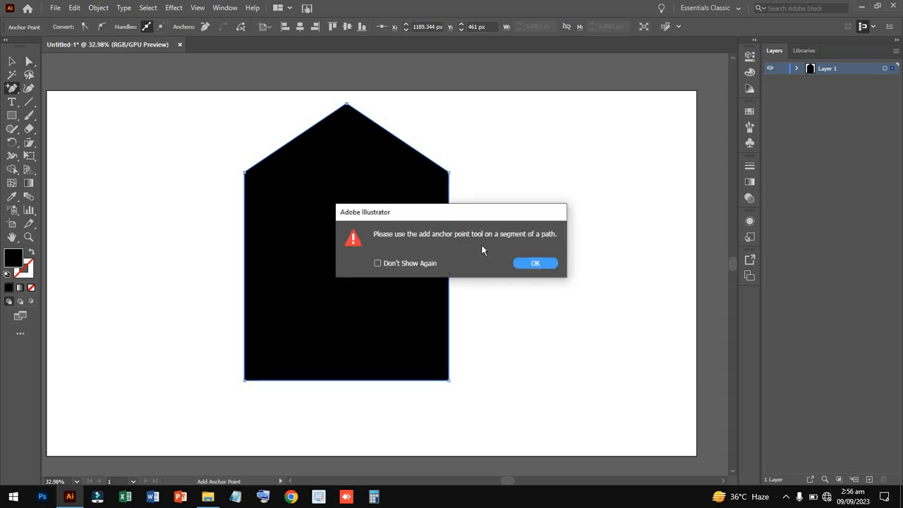
pyautogui.click(527, 262)
pyautogui.click(29, 62)
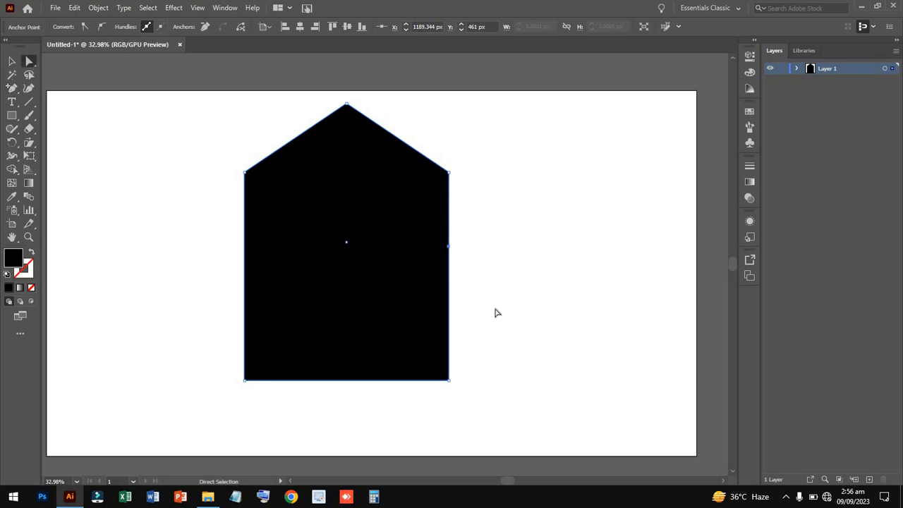
pyautogui.moveTo(443, 236)
pyautogui.mouseDown()
pyautogui.moveTo(461, 256)
pyautogui.moveTo(438, 252)
pyautogui.mouseUp()
pyautogui.click(445, 263)
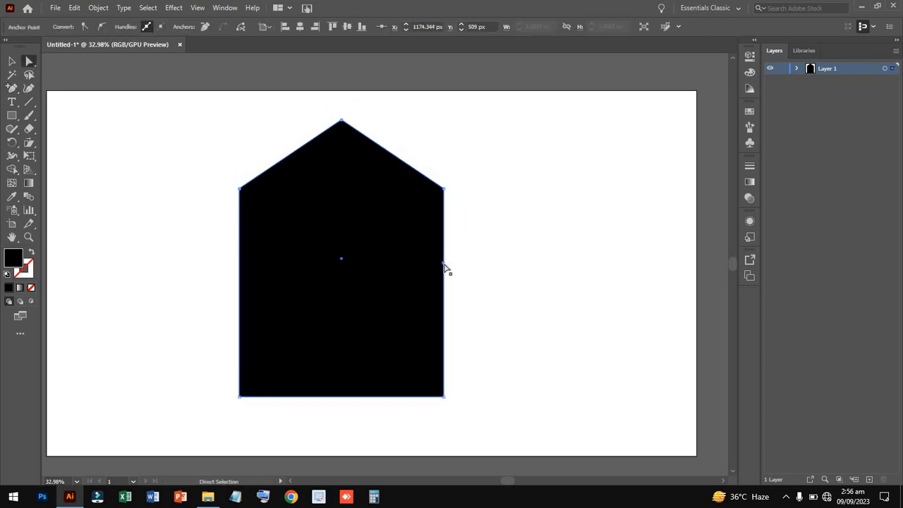
pyautogui.moveTo(445, 264); pyautogui.dragTo(509, 265)
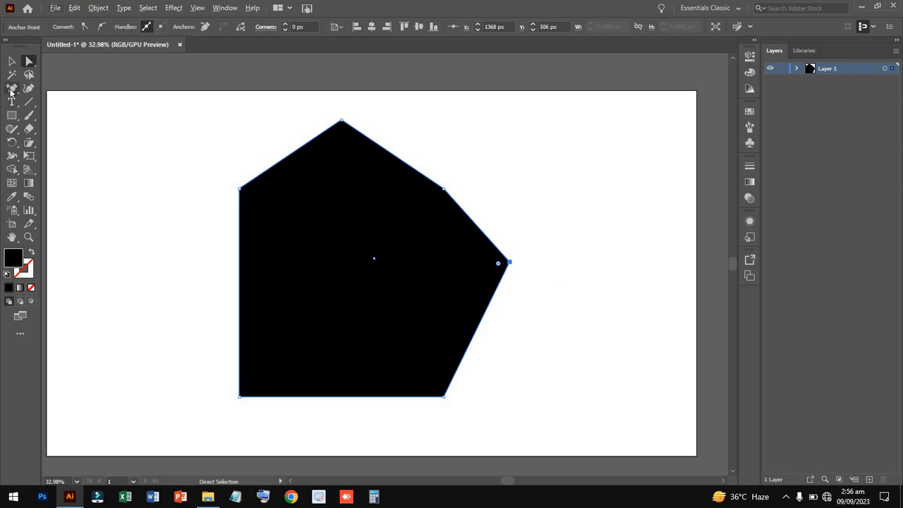
# Delete the outward anchor point on the shape's right side and the anchor point at its upper-right corner.
pyautogui.moveTo(12, 88); pyautogui.dragTo(46, 88)
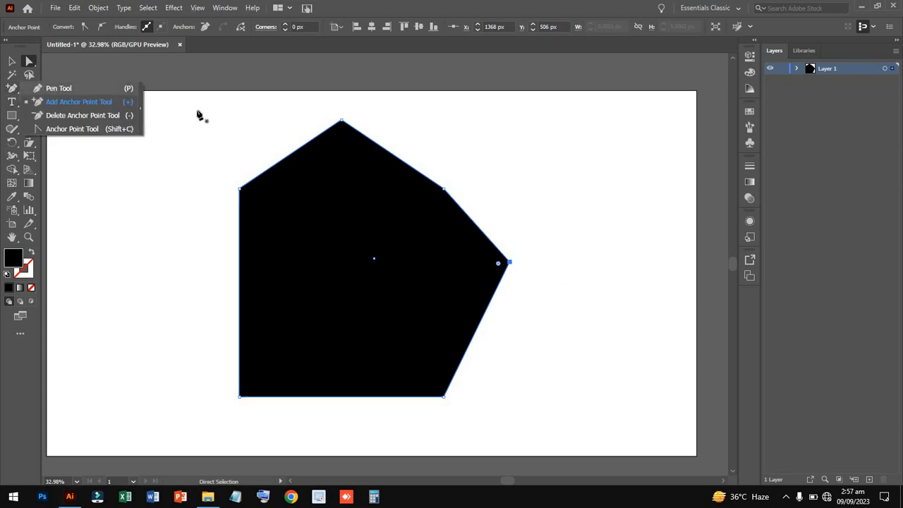
pyautogui.click(510, 264)
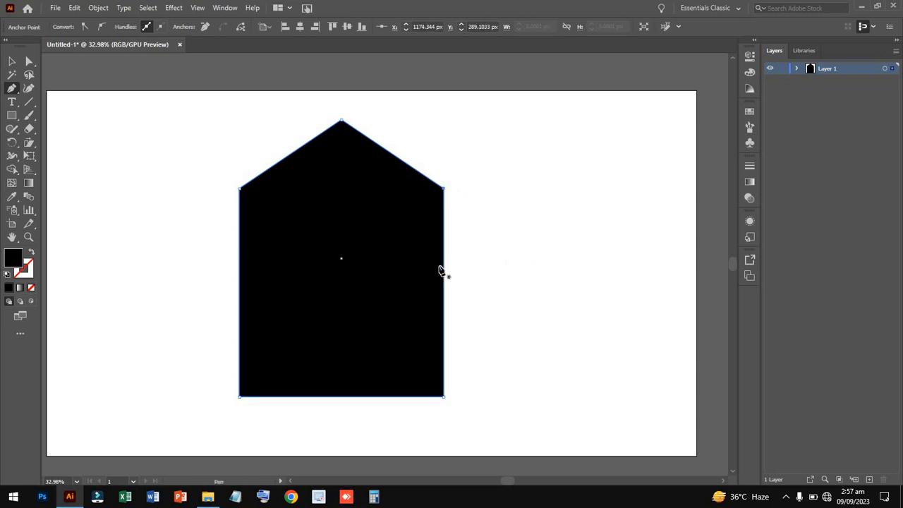
pyautogui.click(444, 190)
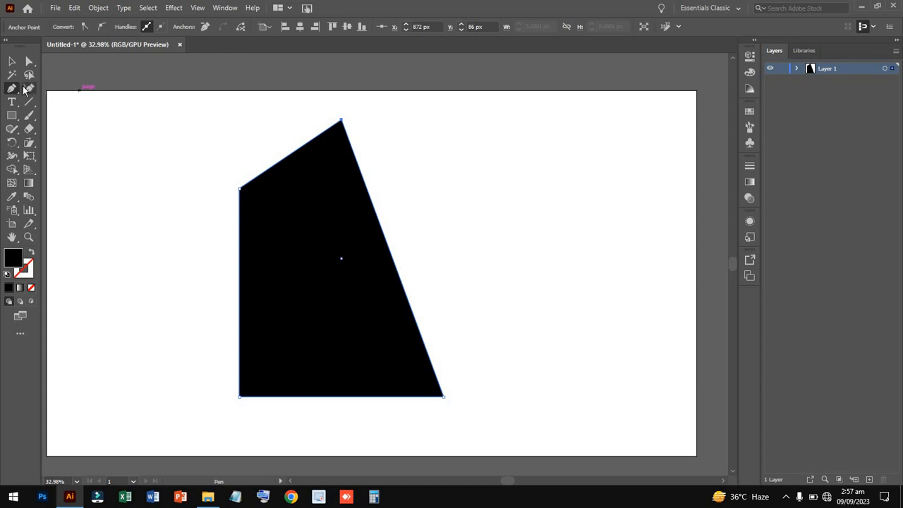
# Add two anchor points on the long slanted right edge and pull the upper one outward to X 1161, Y 261 px.
pyautogui.moveTo(12, 88); pyautogui.dragTo(50, 95)
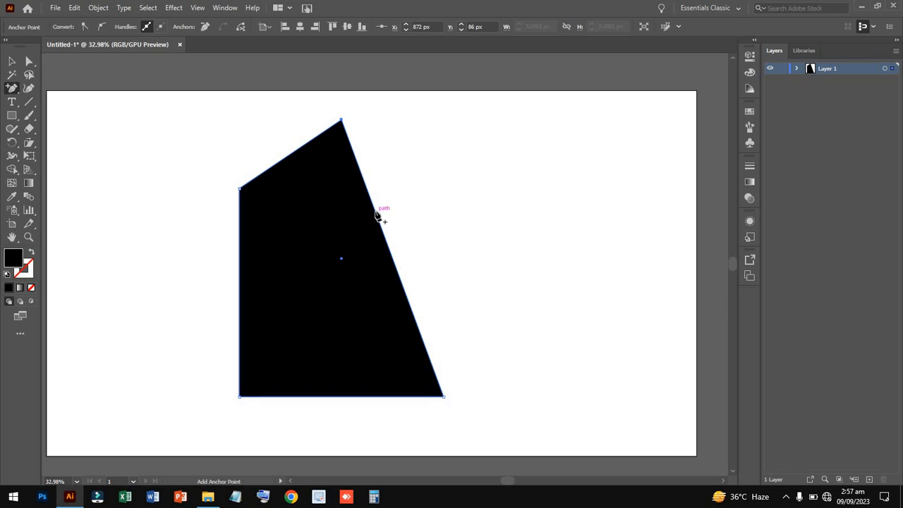
pyautogui.click(375, 212)
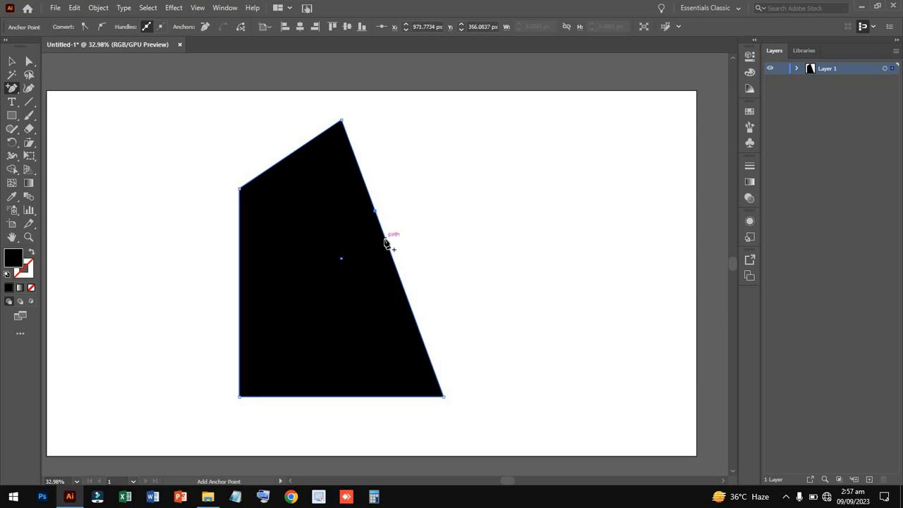
pyautogui.click(385, 238)
pyautogui.click(29, 62)
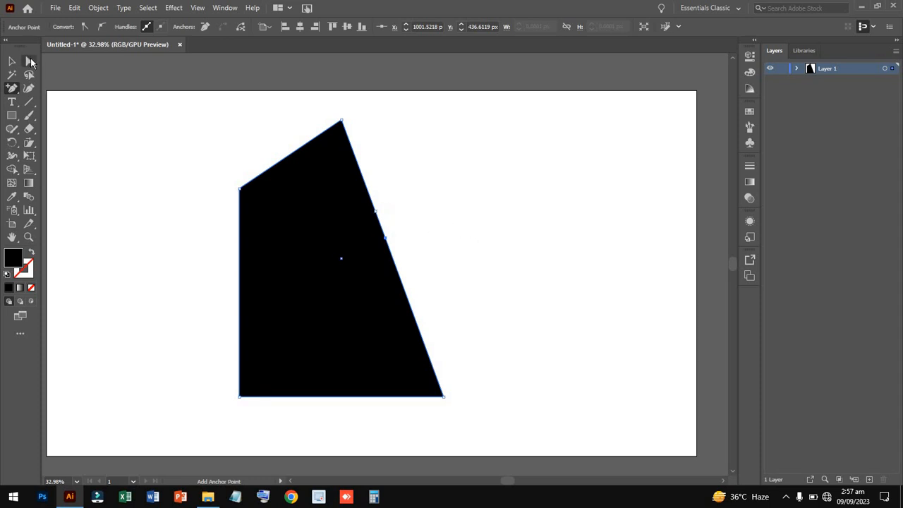
pyautogui.moveTo(375, 212); pyautogui.dragTo(435, 178)
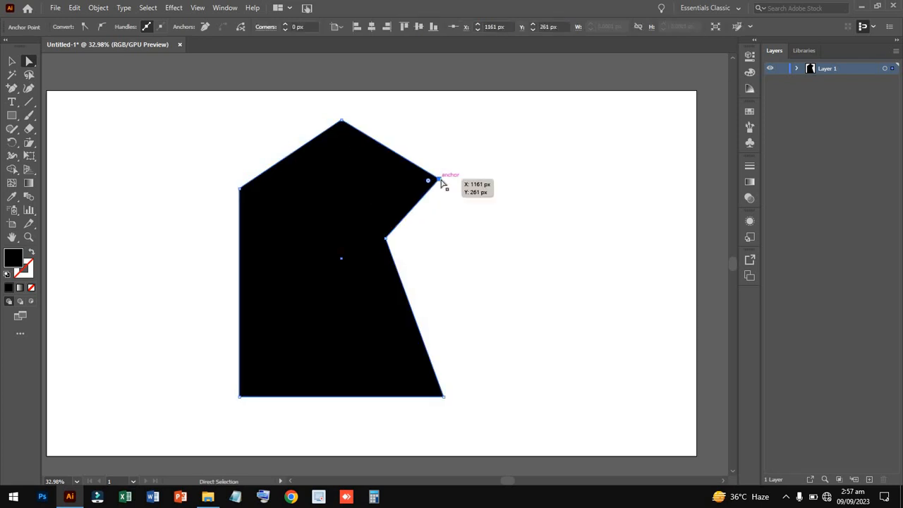
pyautogui.click(11, 88)
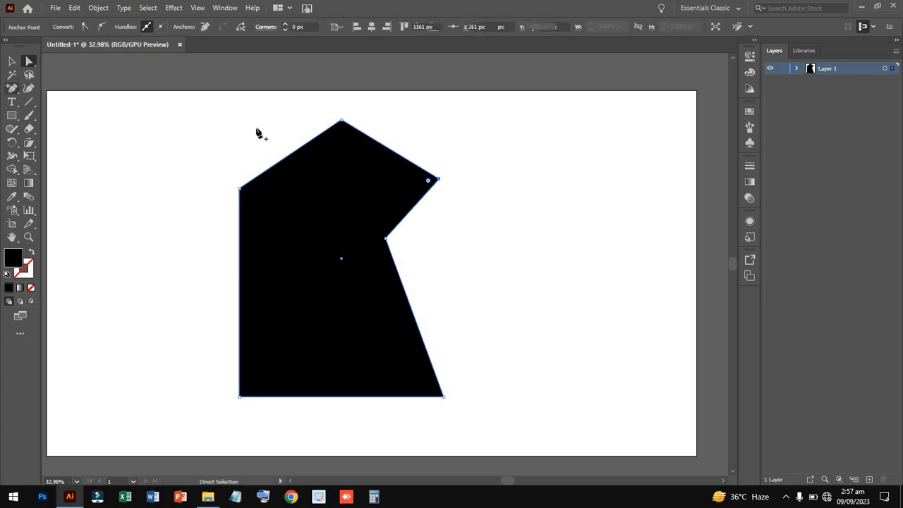
# Pull the shape's upper-right anchor point to X 1257, Y 231 px and the inner anchor point outward to X 1496, Y 576 px.
pyautogui.press('-')
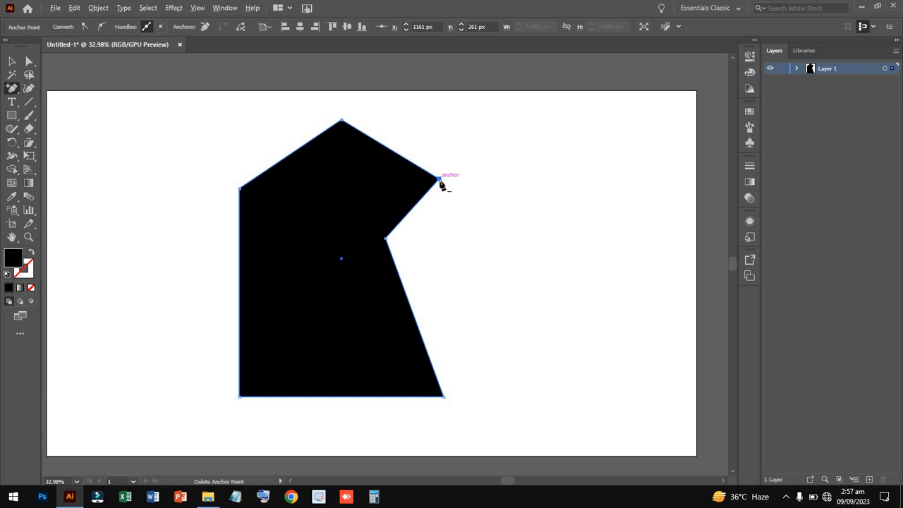
pyautogui.press('+')
pyautogui.moveTo(438, 181); pyautogui.dragTo(471, 170)
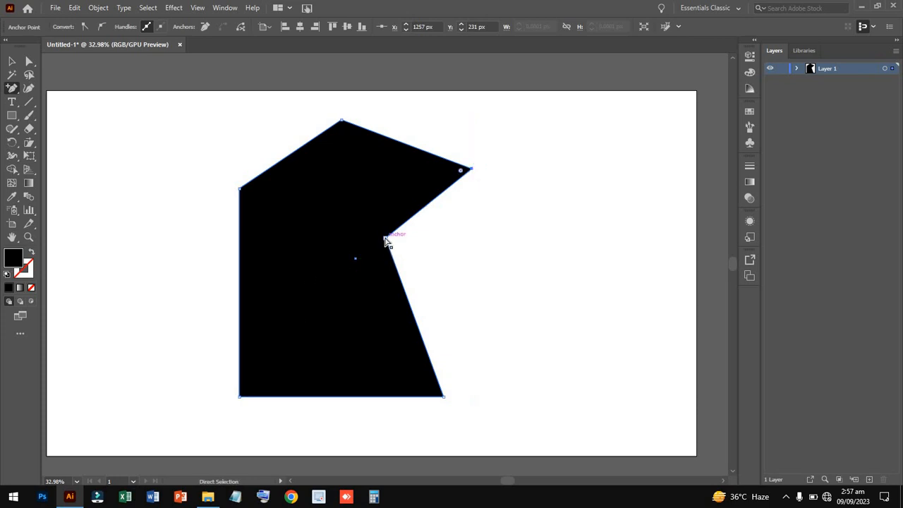
pyautogui.moveTo(387, 241); pyautogui.dragTo(551, 286)
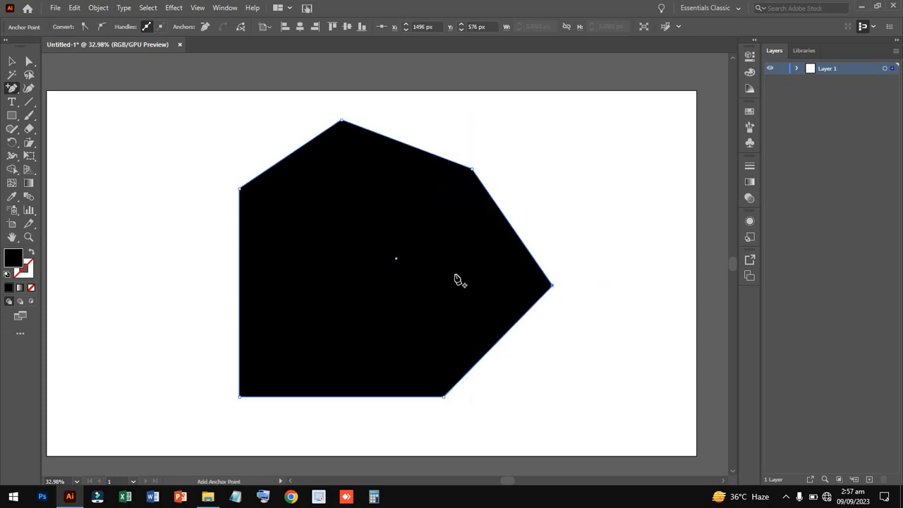
# Reposition the whole polygon on the artboard and try to add an anchor point on its existing upper-right corner.
pyautogui.moveTo(397, 263); pyautogui.dragTo(374, 269)
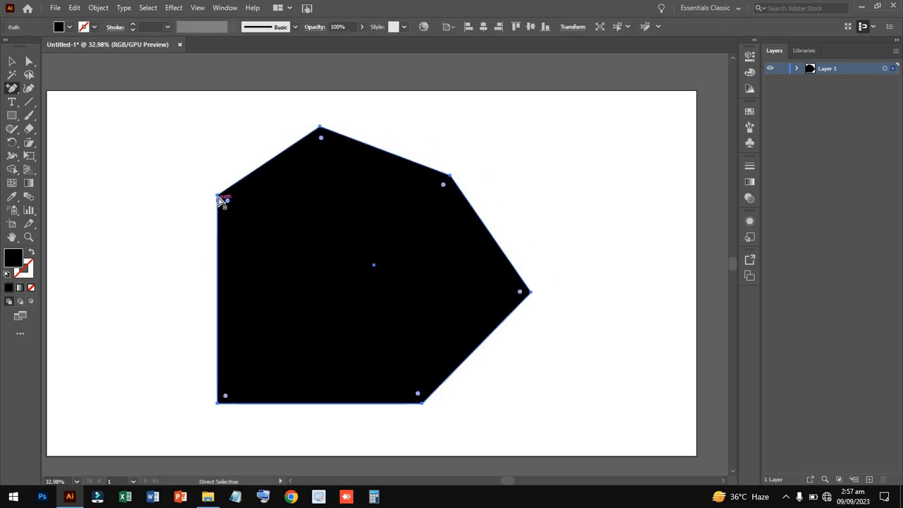
pyautogui.moveTo(221, 198)
pyautogui.mouseDown()
pyautogui.moveTo(315, 246)
pyautogui.moveTo(240, 180)
pyautogui.moveTo(282, 197)
pyautogui.moveTo(266, 135)
pyautogui.moveTo(235, 206)
pyautogui.mouseUp()
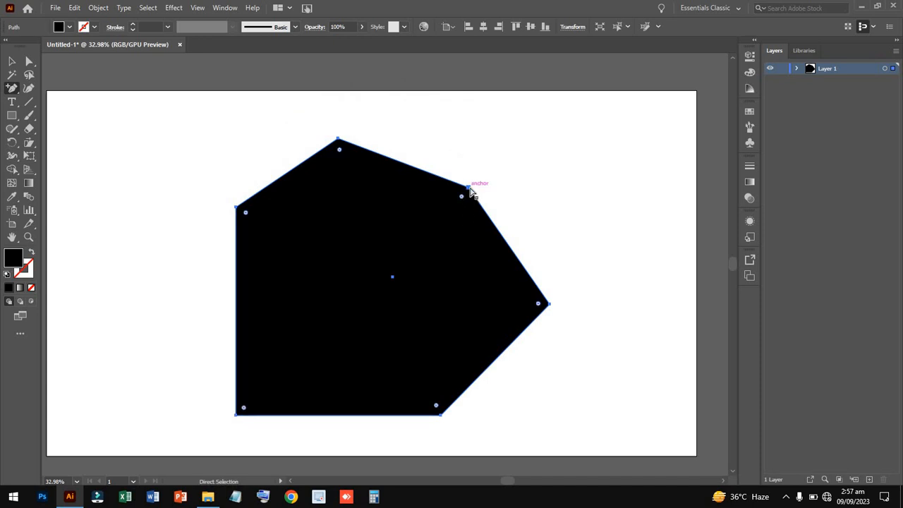
pyautogui.moveTo(468, 189)
pyautogui.mouseDown()
pyautogui.moveTo(421, 230)
pyautogui.moveTo(468, 195)
pyautogui.moveTo(457, 215)
pyautogui.moveTo(473, 181)
pyautogui.mouseUp()
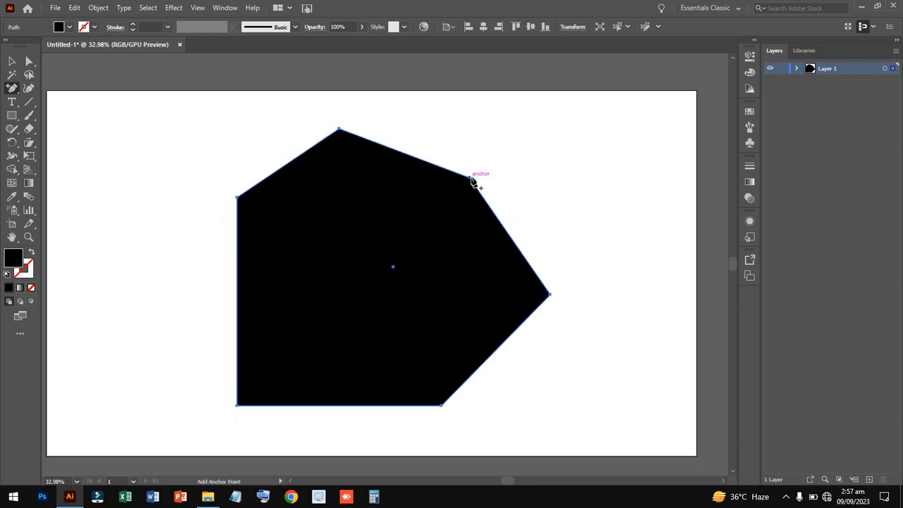
pyautogui.click(466, 199)
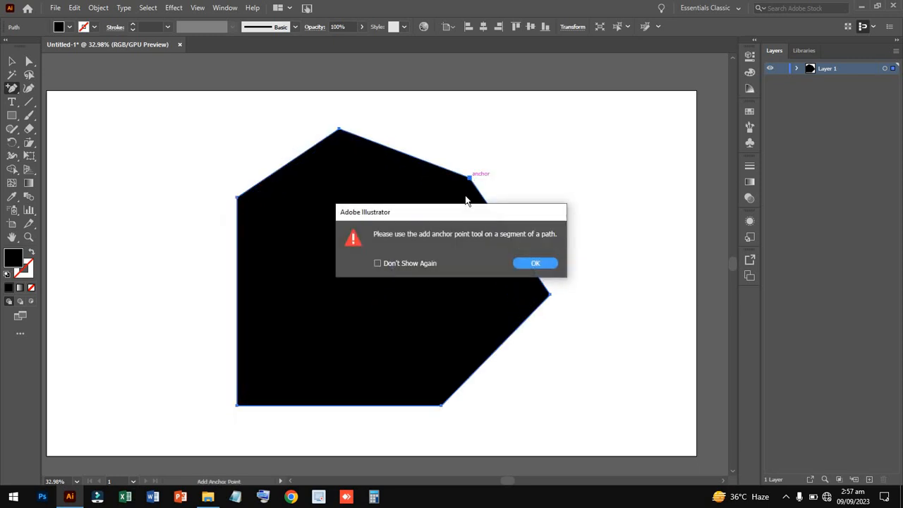
pyautogui.click(538, 263)
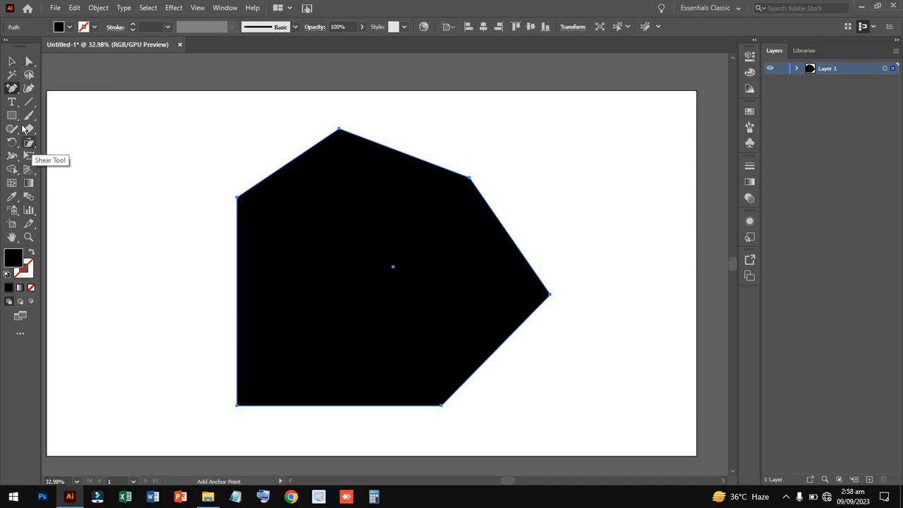
pyautogui.click(12, 61)
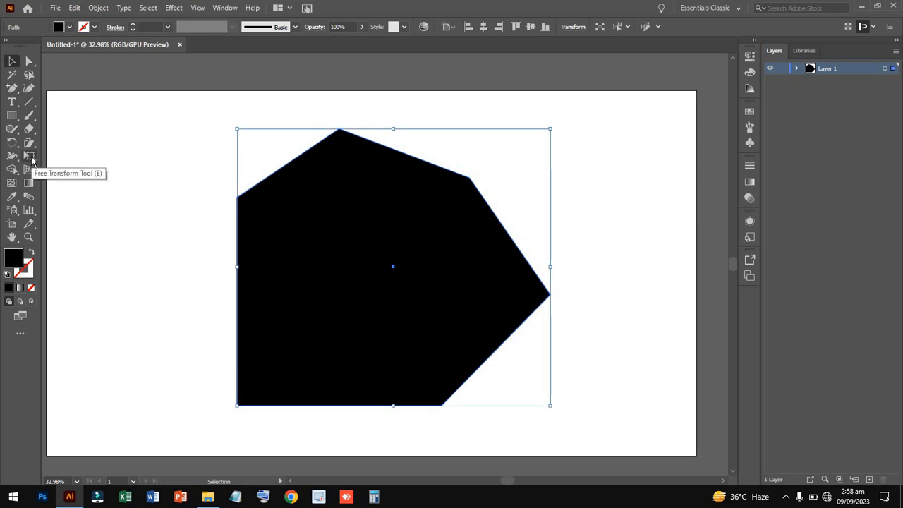
pyautogui.moveTo(29, 156); pyautogui.dragTo(100, 169)
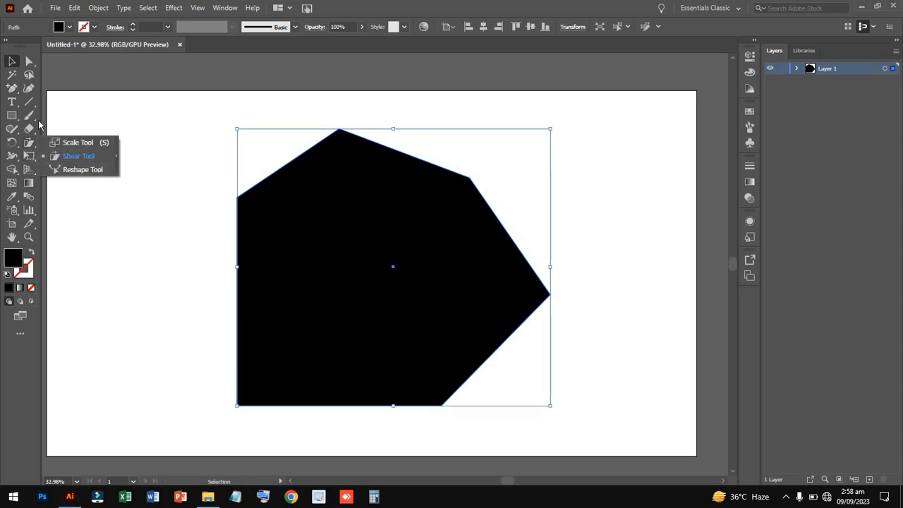
pyautogui.click(15, 89)
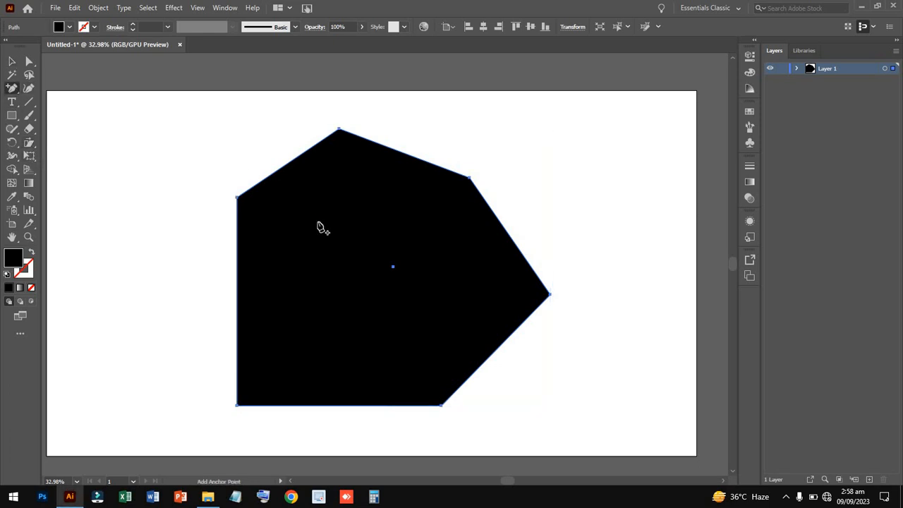
# Delete the polygon and draw a new black rectangle about 629 px wide near the artboard's centre.
pyautogui.press('Delete')
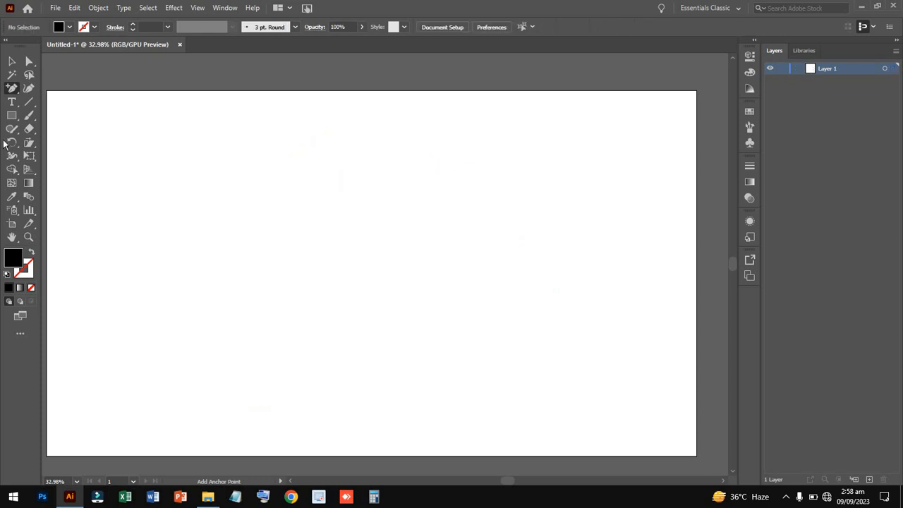
pyautogui.click(12, 115)
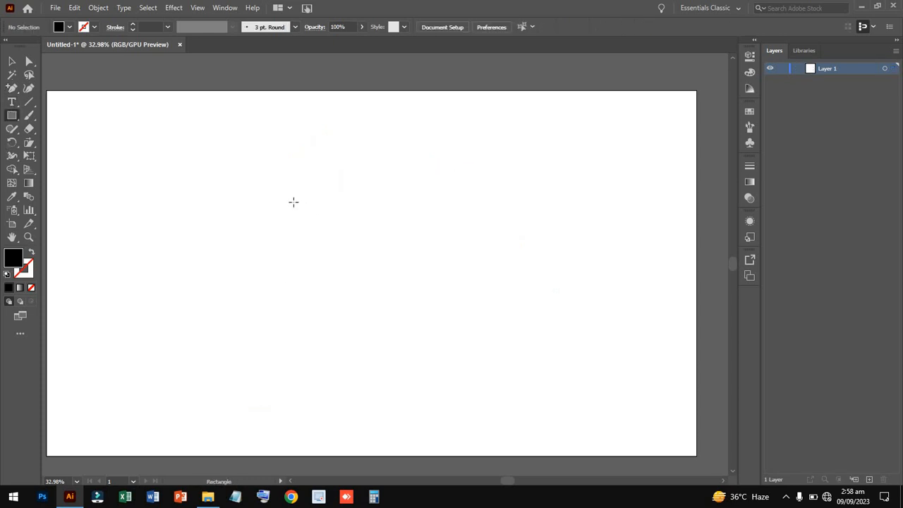
pyautogui.moveTo(293, 202); pyautogui.dragTo(506, 407)
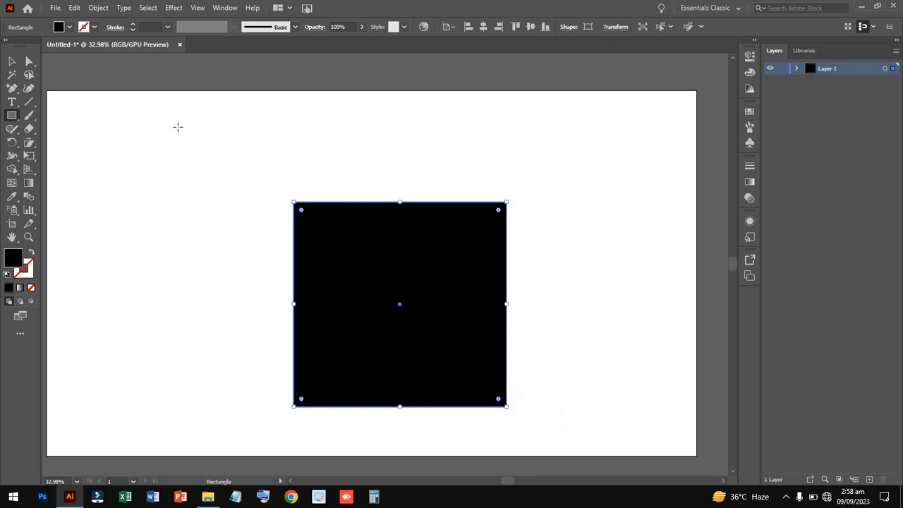
# Use the Reshape tool to add a point midway on the rectangle's upper edge and raise it to X 1030, Y 52 px as a curved arch.
pyautogui.click(12, 62)
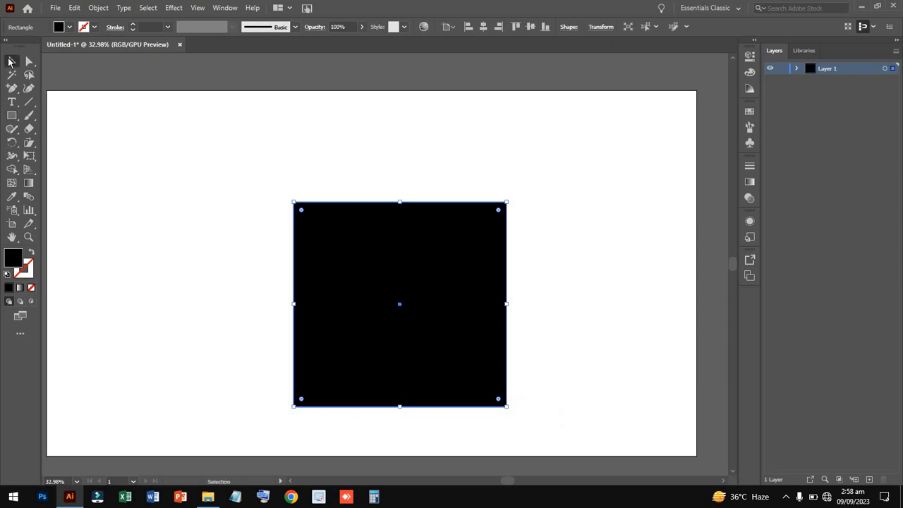
pyautogui.moveTo(29, 146); pyautogui.dragTo(106, 172)
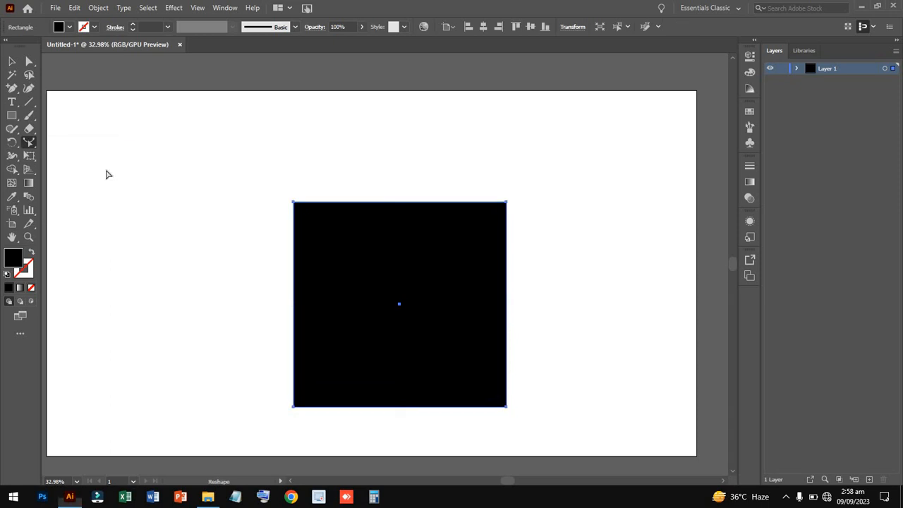
pyautogui.click(395, 203)
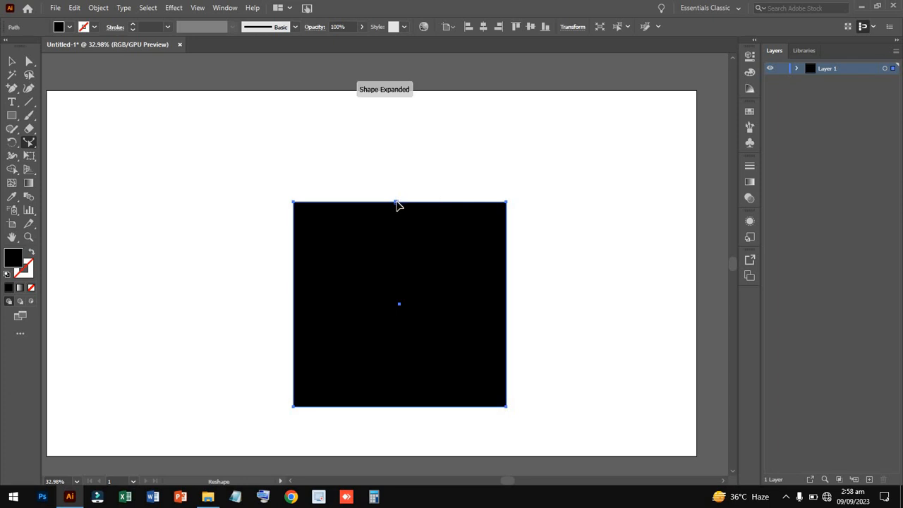
pyautogui.moveTo(397, 204); pyautogui.dragTo(395, 107)
# Swing both direction handles of the arch's top anchor down into the shape, making the curves on both sides of the peak concave.
pyautogui.click(29, 61)
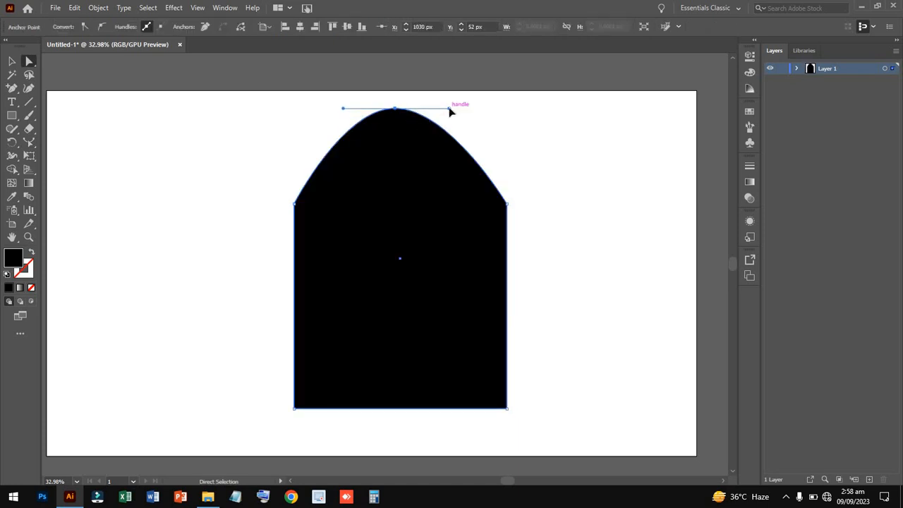
pyautogui.moveTo(451, 107); pyautogui.dragTo(347, 250)
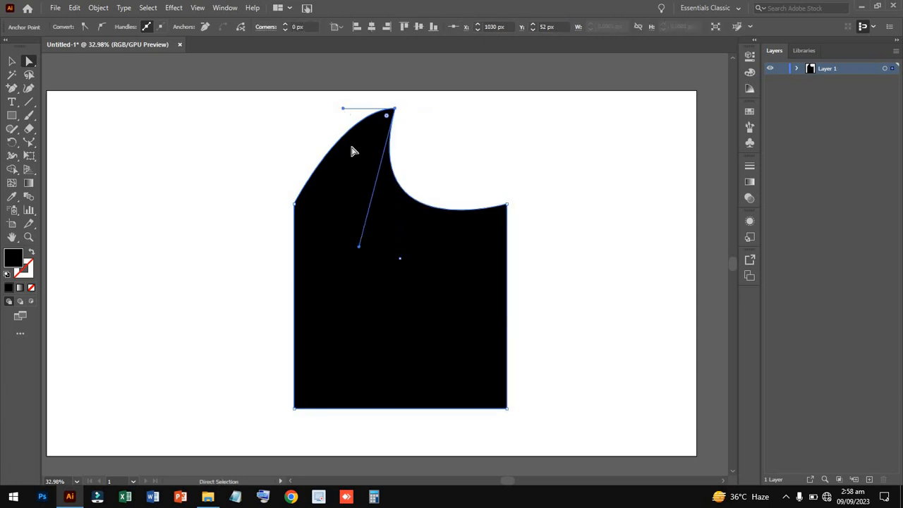
pyautogui.moveTo(383, 227); pyautogui.dragTo(383, 226)
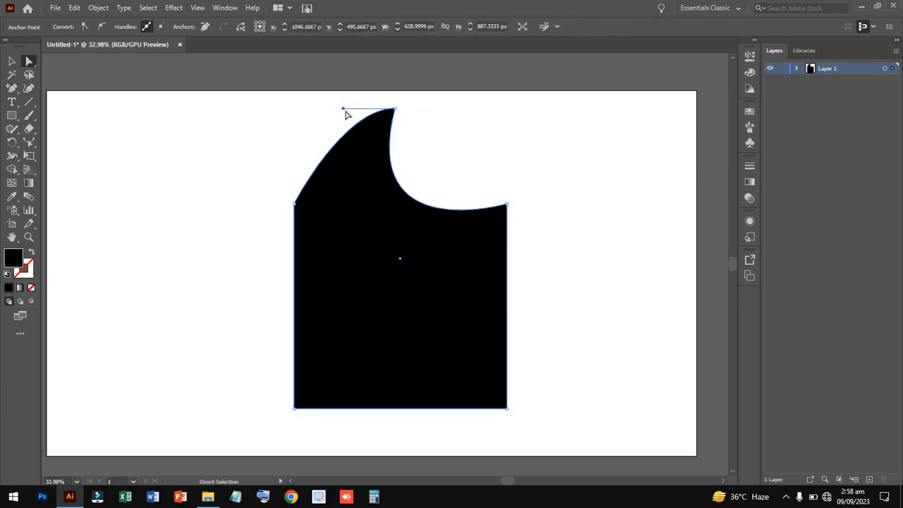
pyautogui.moveTo(345, 111); pyautogui.dragTo(393, 220)
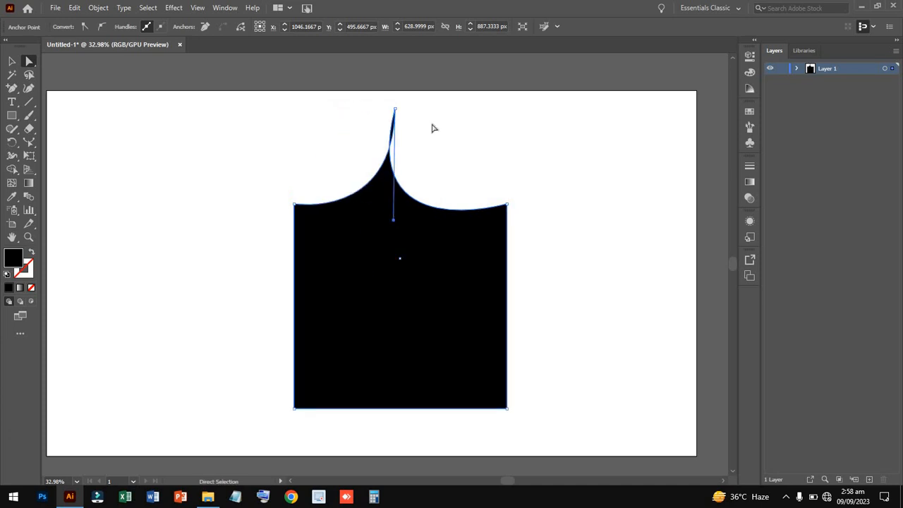
# Delete the curved segment on the right side of the peak, clear the whole shape, and undo that clearing.
pyautogui.hotkey('ctrl', 'z')
pyautogui.hotkey('ctrl', 'z')
pyautogui.hotkey('ctrl', 'z')
pyautogui.hotkey('ctrl', 'z')
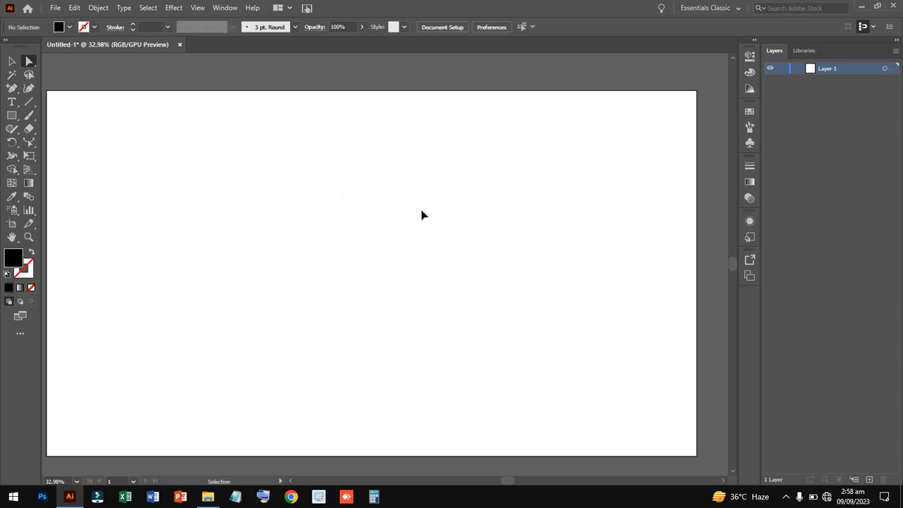
pyautogui.click(74, 8)
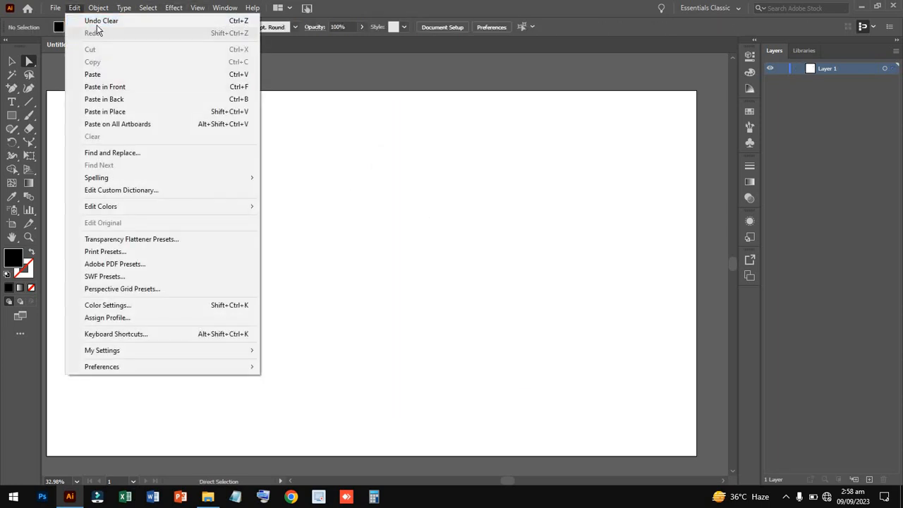
pyautogui.click(106, 26)
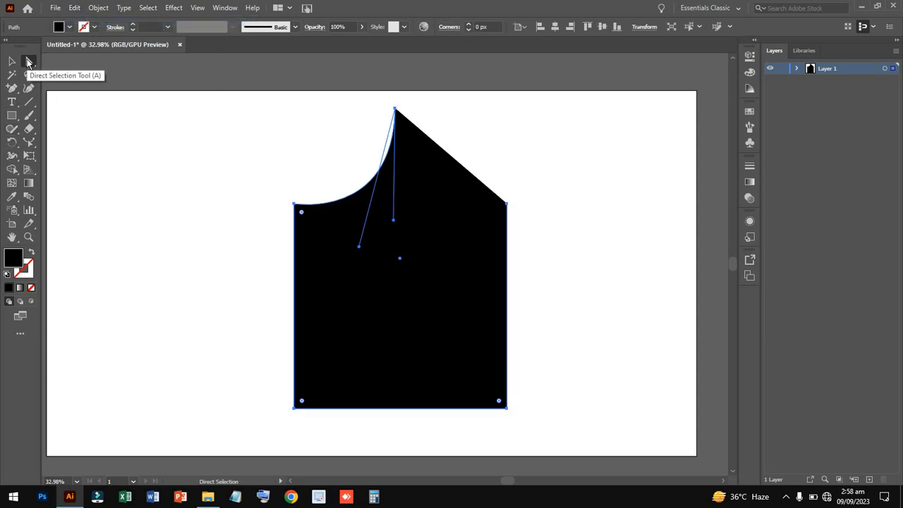
# Delete the remaining peaked shape and draw a new black square slightly right of the artboard's centre.
pyautogui.click(11, 62)
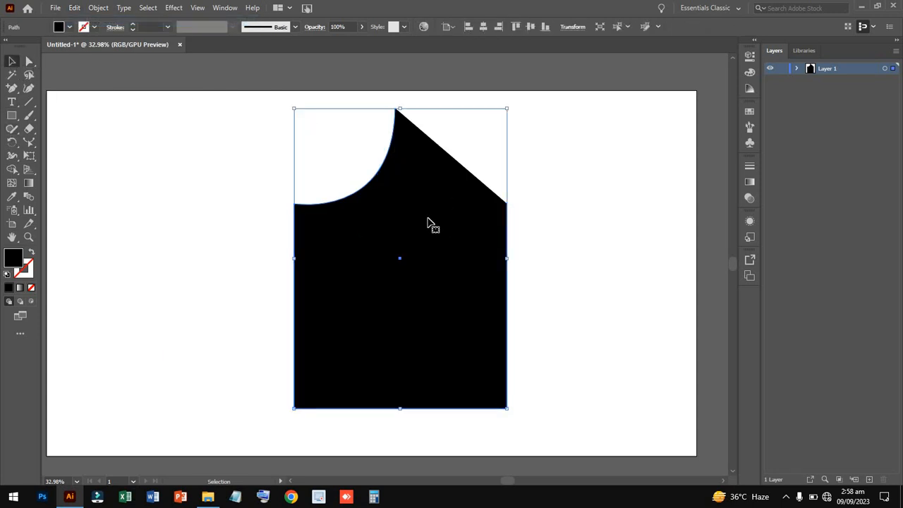
pyautogui.press('Delete')
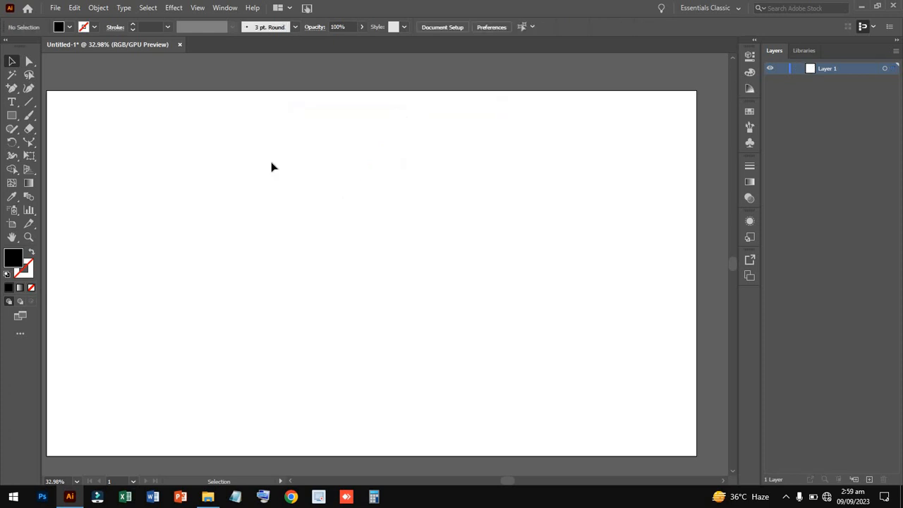
pyautogui.click(15, 120)
pyautogui.moveTo(355, 212); pyautogui.dragTo(538, 394)
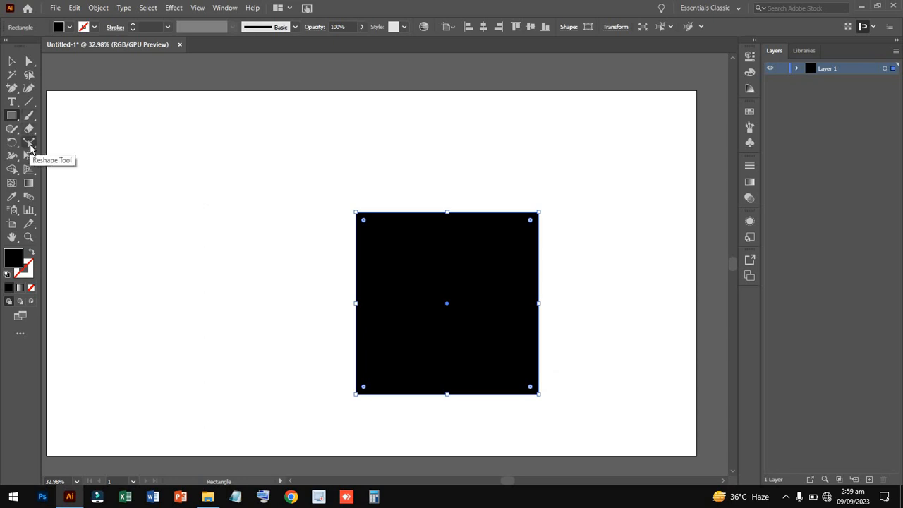
# Add a point midway on the square's left edge with the Reshape tool and place a copy of the tilted square to its lower left.
pyautogui.click(30, 144)
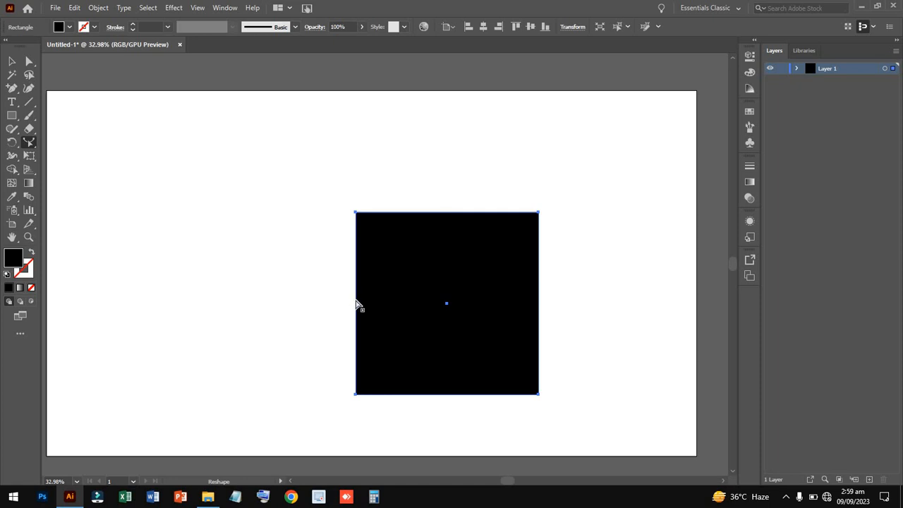
pyautogui.moveTo(356, 304); pyautogui.dragTo(275, 239)
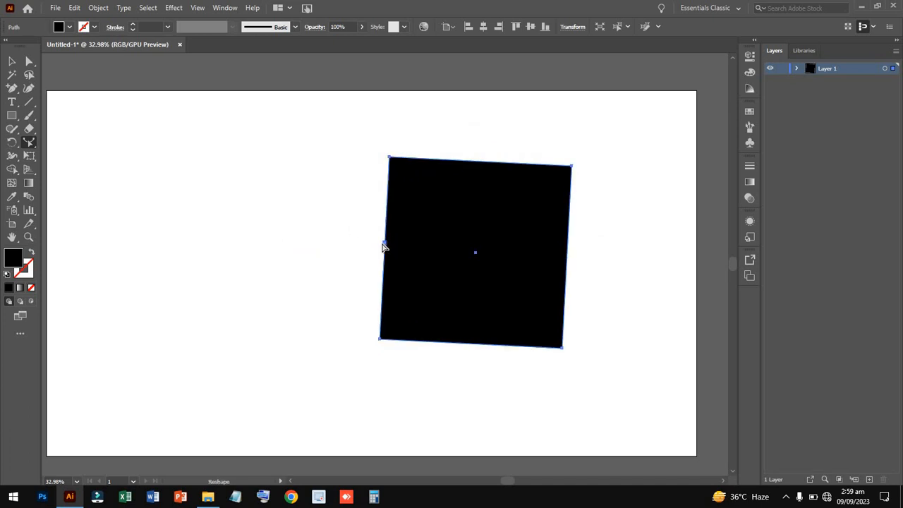
pyautogui.moveTo(384, 245); pyautogui.dragTo(252, 305)
pyautogui.moveTo(386, 247); pyautogui.dragTo(176, 327)
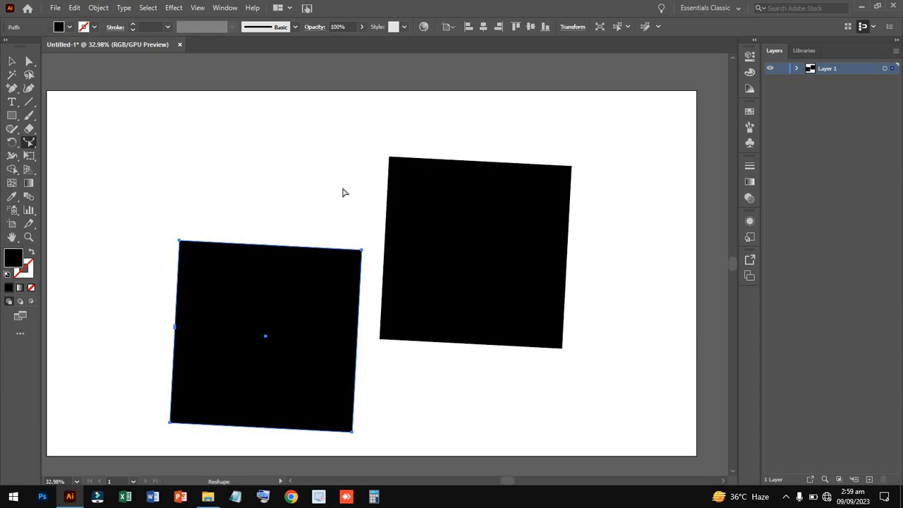
pyautogui.moveTo(363, 226); pyautogui.dragTo(387, 230)
# Reshape the original square with Direct Selection by pulling its left-edge midpoint outward relative to the corners, forming a rounded left side.
pyautogui.click(11, 61)
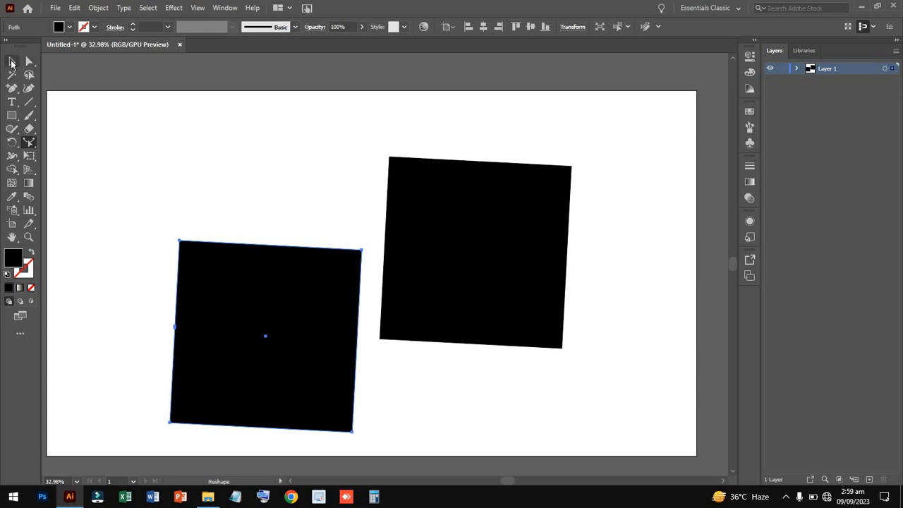
pyautogui.keyDown('shift'); pyautogui.click(452, 273); pyautogui.keyUp('shift')
pyautogui.click(452, 272)
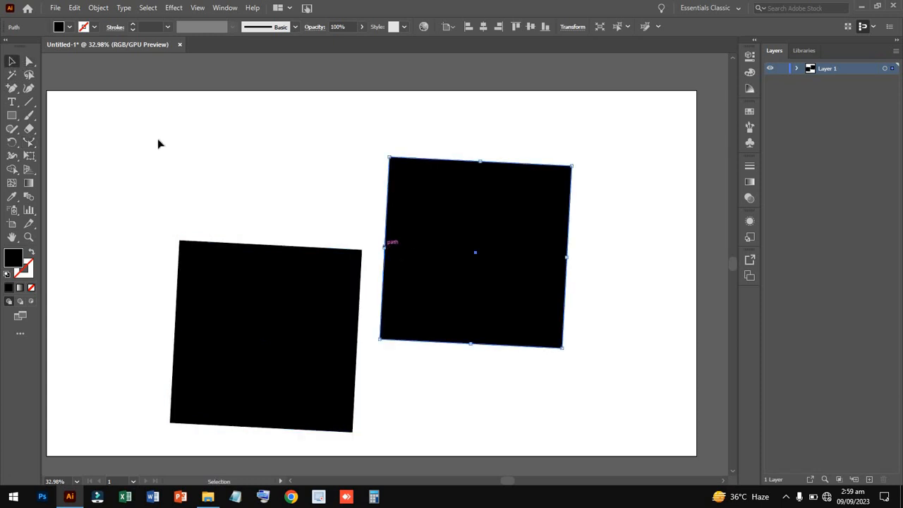
pyautogui.click(28, 64)
pyautogui.moveTo(385, 247)
pyautogui.mouseDown()
pyautogui.moveTo(334, 226)
pyautogui.moveTo(323, 201)
pyautogui.moveTo(444, 256)
pyautogui.moveTo(379, 248)
pyautogui.mouseUp()
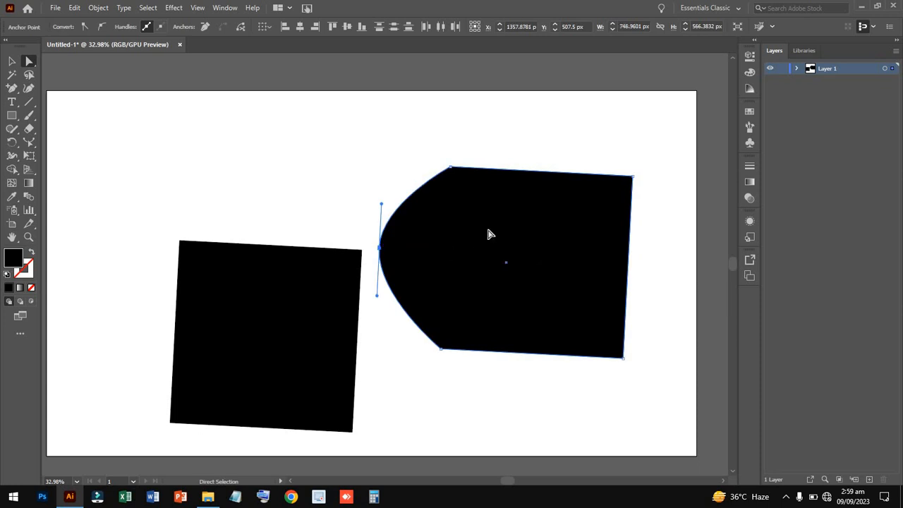
# Delete the copied square at the lower left and select the shape with the rounded left side.
pyautogui.click(402, 149)
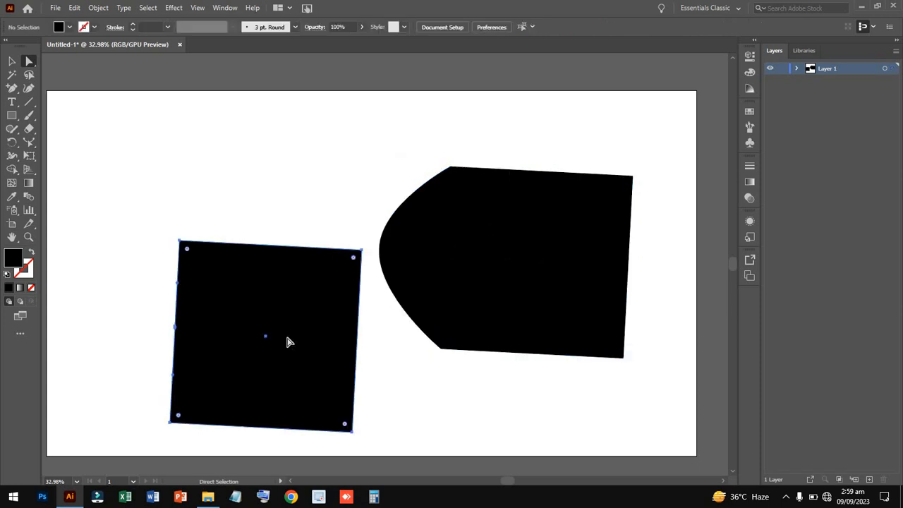
pyautogui.press('Delete')
pyautogui.click(419, 297)
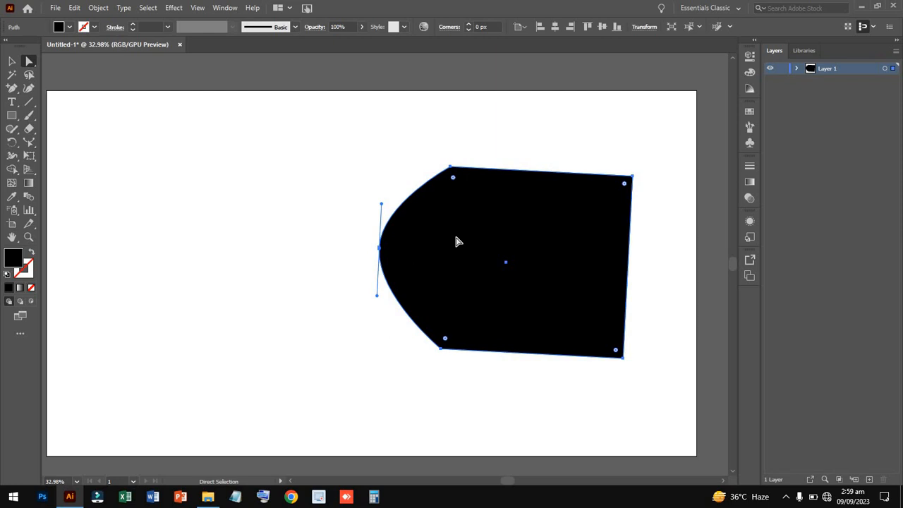
# Delete the shape with the rounded left side and draw a tall black rectangle near the artboard's upper-left corner.
pyautogui.press('Delete')
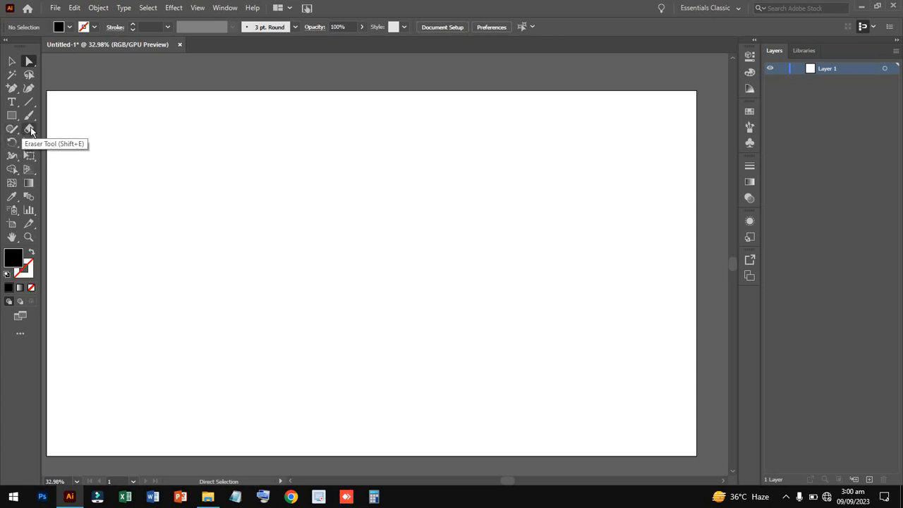
pyautogui.click(12, 115)
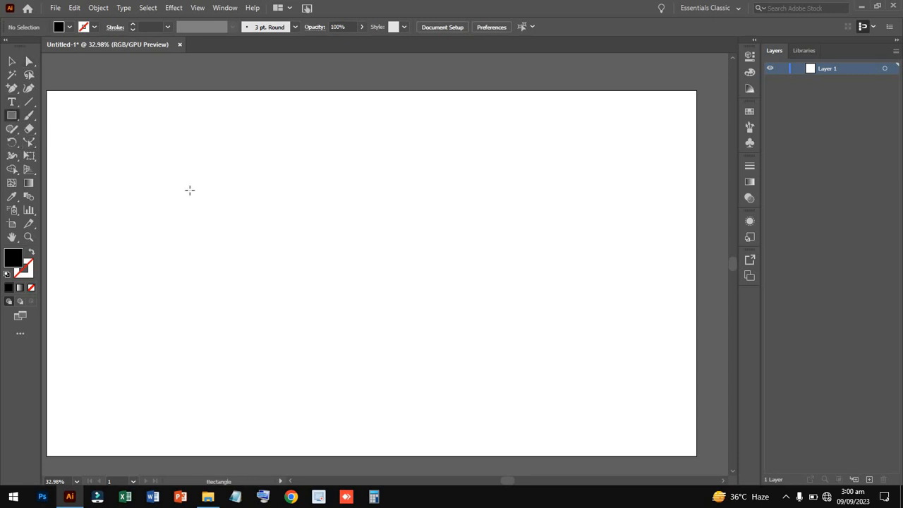
pyautogui.moveTo(102, 126); pyautogui.dragTo(225, 276)
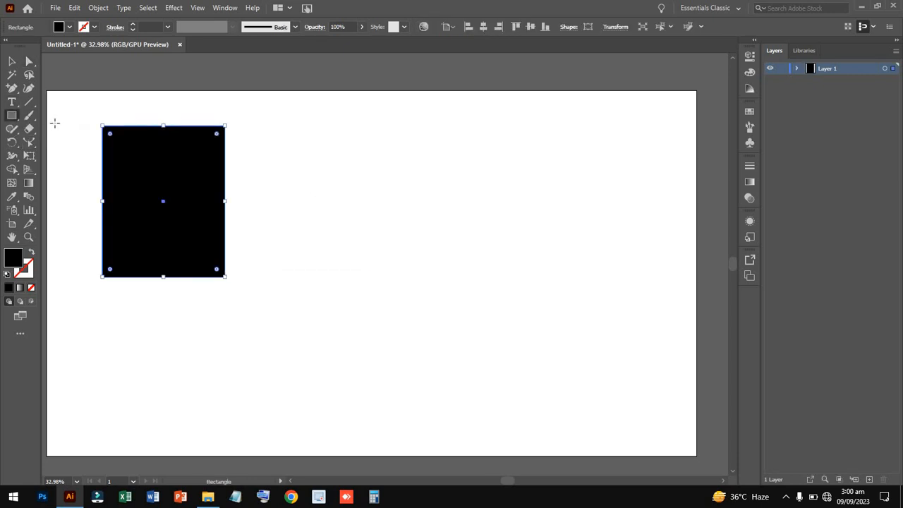
# Draw a near-circular ellipse about 460 × 447 px right of the rectangle and a wide ellipse about 518 × 300 px below and between them.
pyautogui.click(12, 116)
pyautogui.press('l')
pyautogui.moveTo(394, 149); pyautogui.dragTo(550, 299)
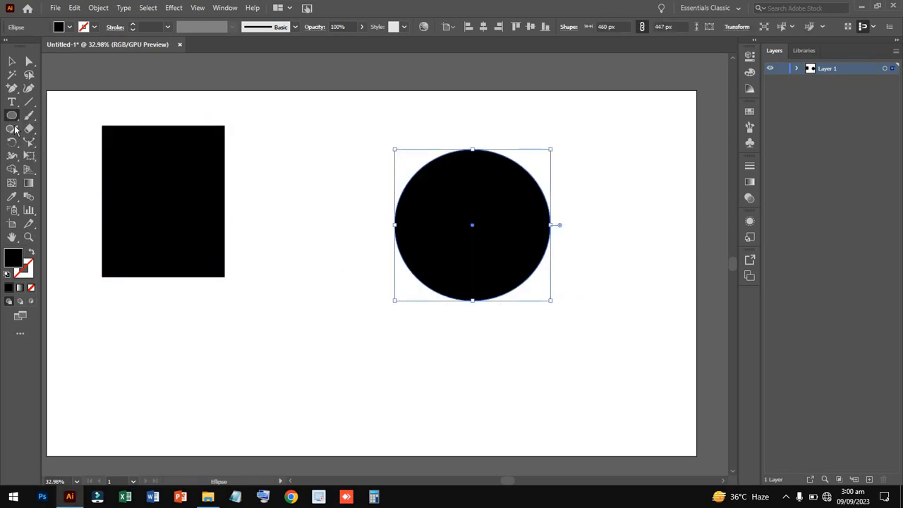
pyautogui.click(12, 115)
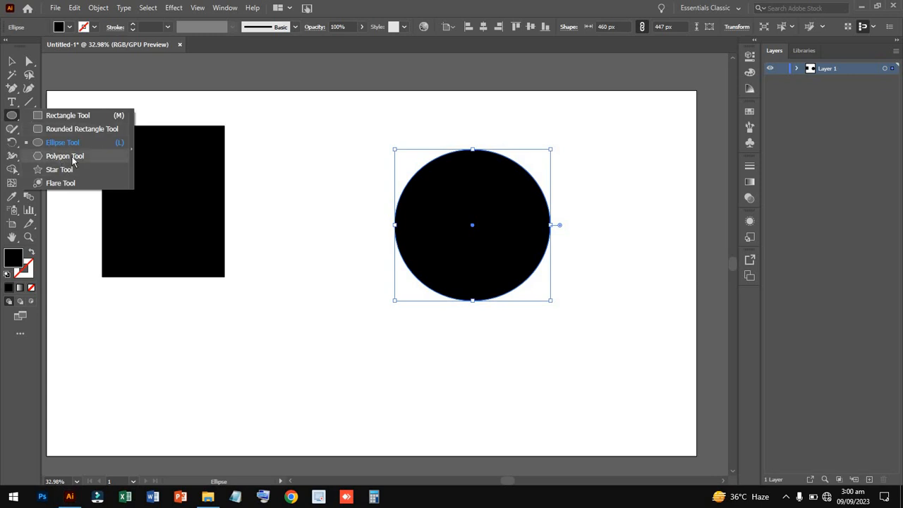
pyautogui.moveTo(224, 313); pyautogui.dragTo(400, 414)
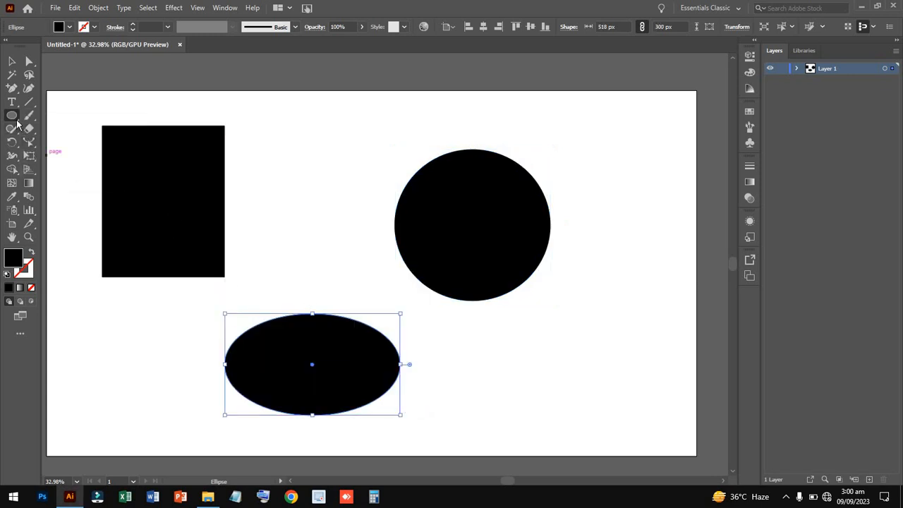
# Place a hexagon with a 50 px radius and try drawing a larger hexagon freehand between the rectangle and the circle.
pyautogui.click(12, 116)
pyautogui.click(70, 162)
pyautogui.click(347, 171)
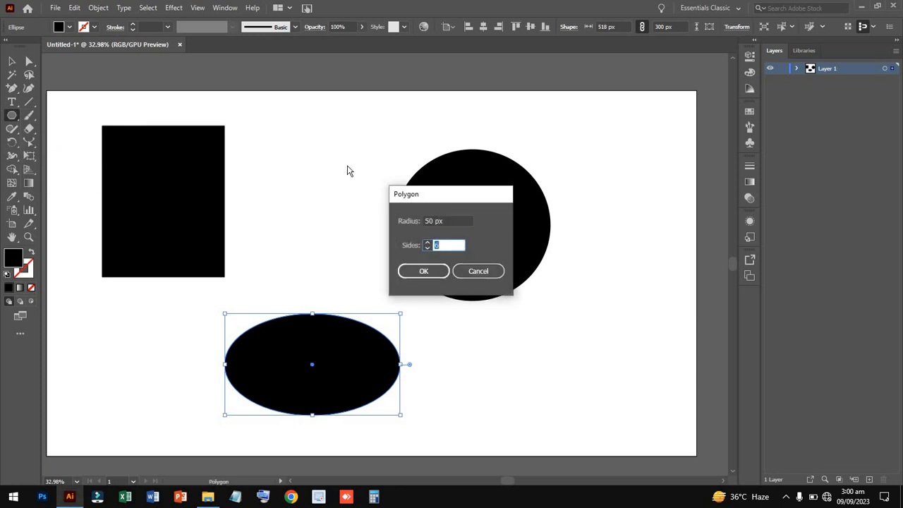
pyautogui.click(427, 271)
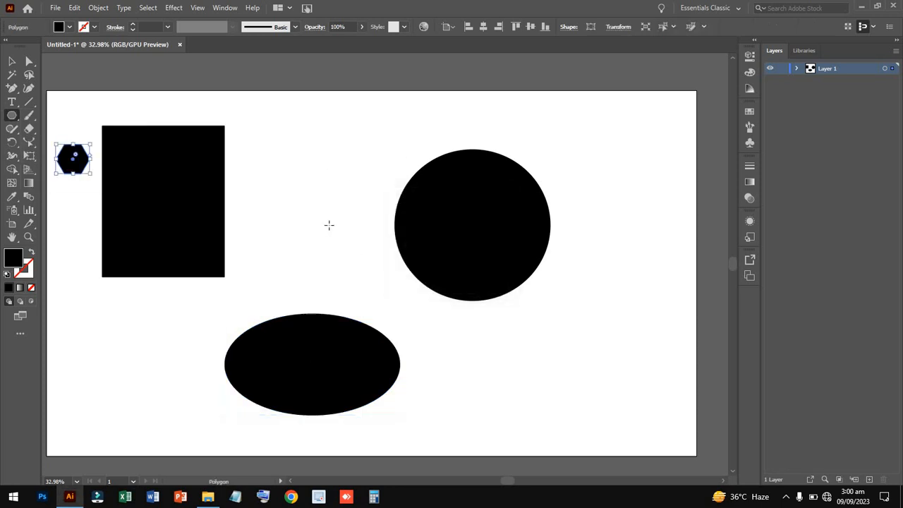
pyautogui.moveTo(272, 173); pyautogui.dragTo(393, 301)
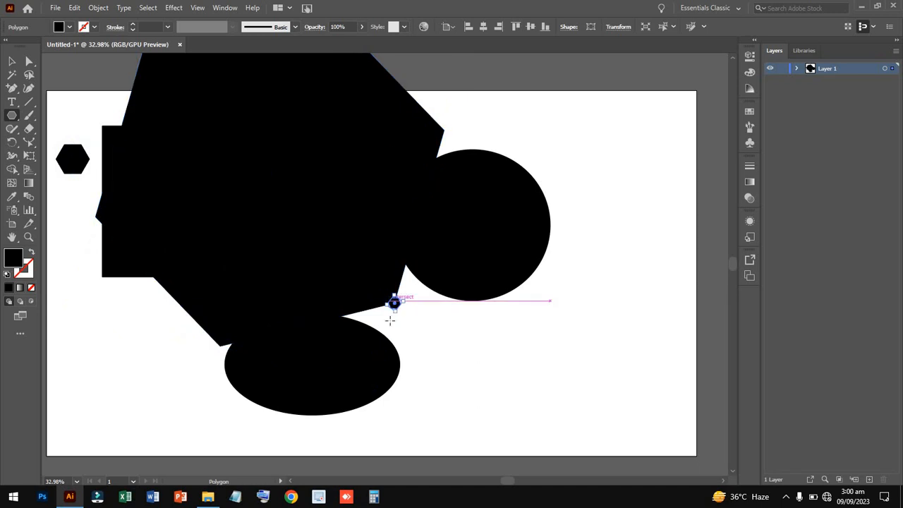
# Draw a medium tilted hexagon just below the circle and move it to the artboard's lower right.
pyautogui.moveTo(491, 334); pyautogui.dragTo(527, 311)
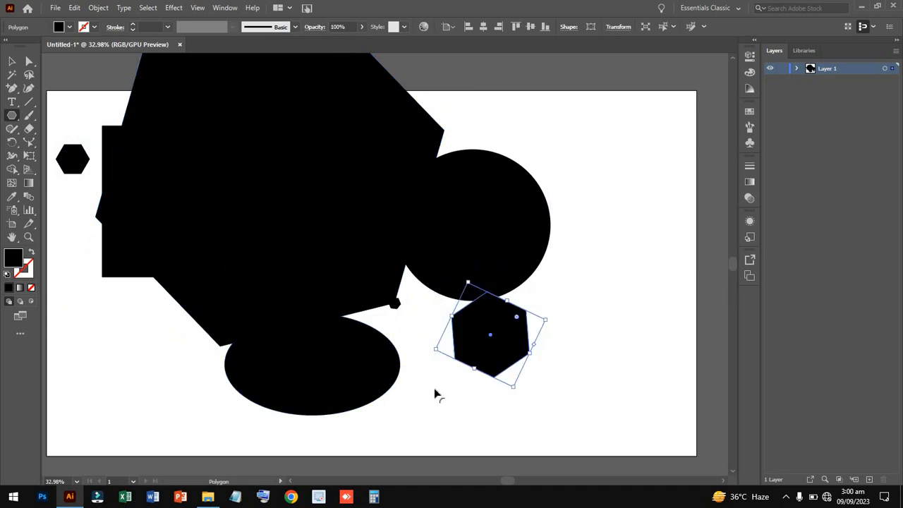
pyautogui.press('v')
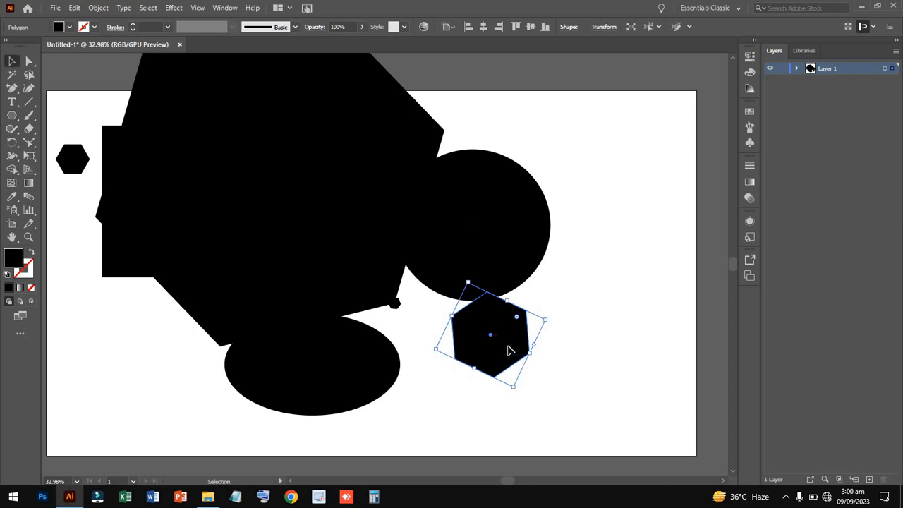
pyautogui.moveTo(510, 346); pyautogui.dragTo(576, 389)
# Delete the oversized hexagon, the tiny hexagon below the circle and the small hexagon beside the rectangle.
pyautogui.click(394, 301)
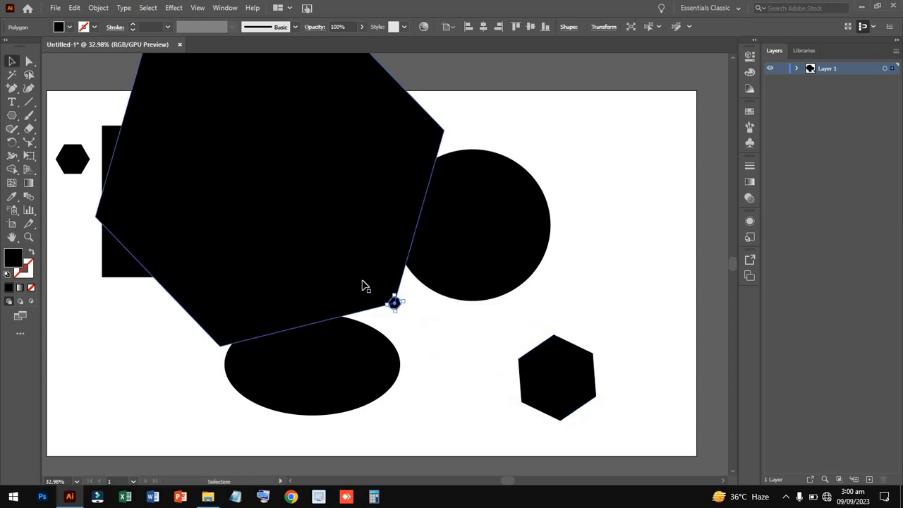
pyautogui.click(363, 286)
pyautogui.press('Delete')
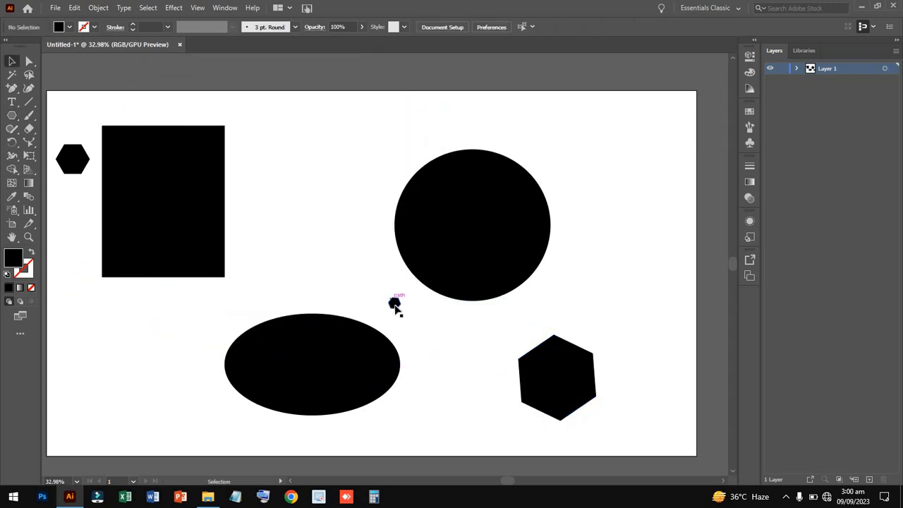
pyautogui.click(394, 304)
pyautogui.press('Delete')
pyautogui.click(72, 161)
pyautogui.press('Delete')
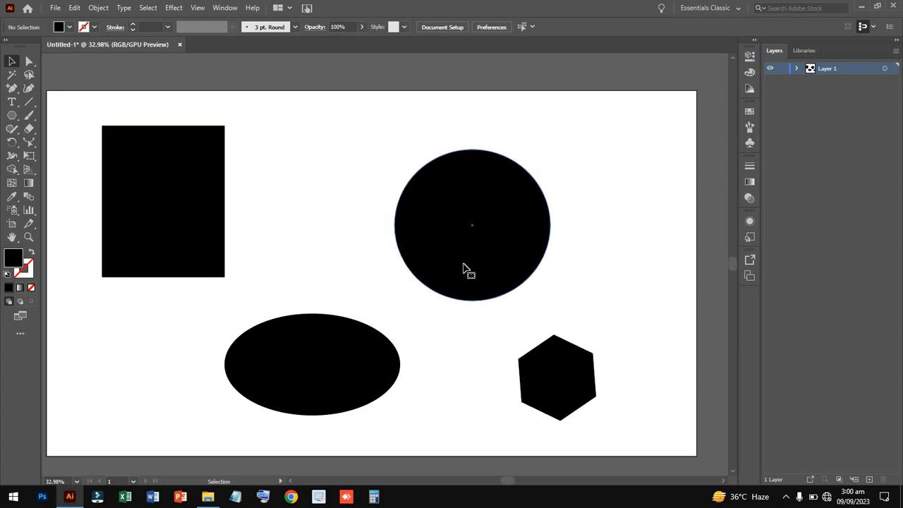
# Move the circle over the rectangle's right side, centre it vertically on the rectangle and enlarge it to 460 × 460 px.
pyautogui.moveTo(464, 269); pyautogui.dragTo(275, 244)
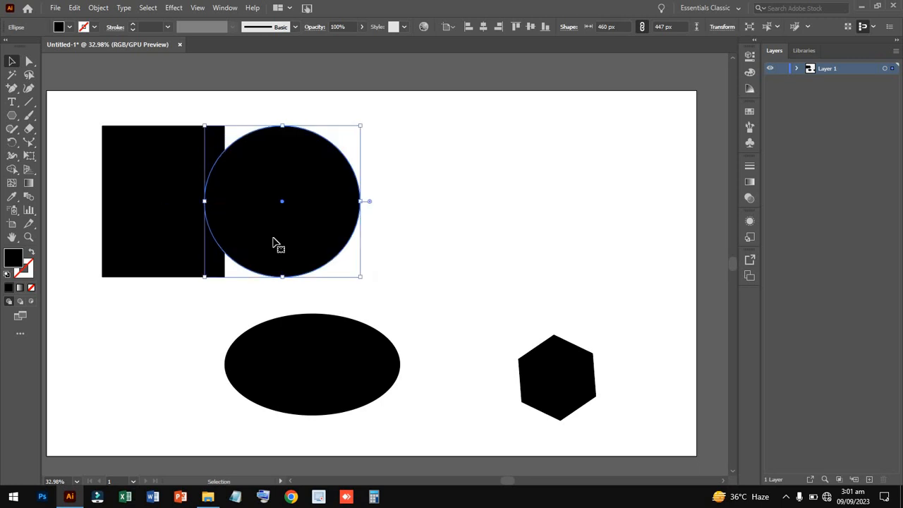
pyautogui.click(399, 258)
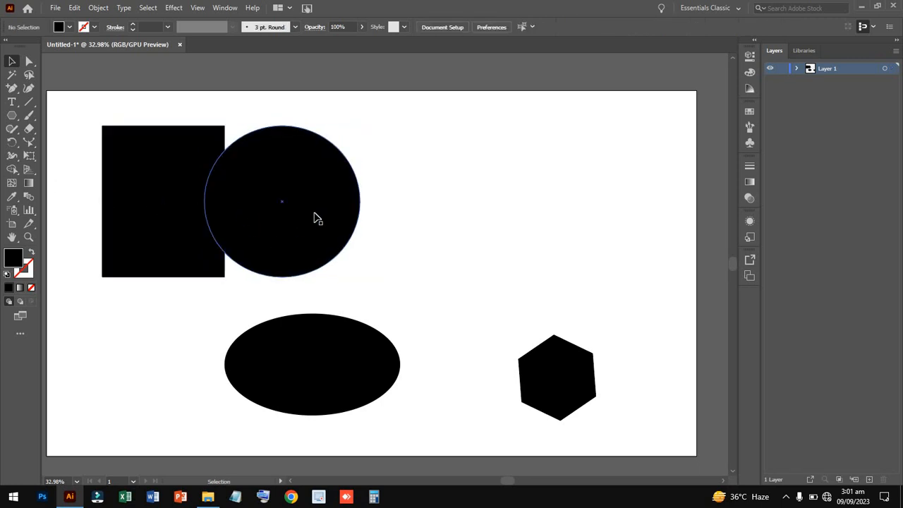
pyautogui.moveTo(316, 217); pyautogui.dragTo(275, 217)
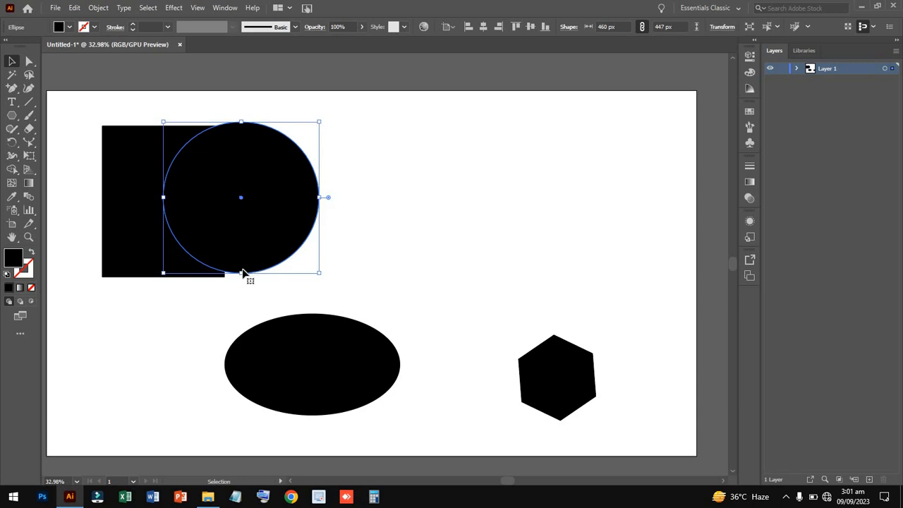
pyautogui.moveTo(241, 275); pyautogui.dragTo(242, 275)
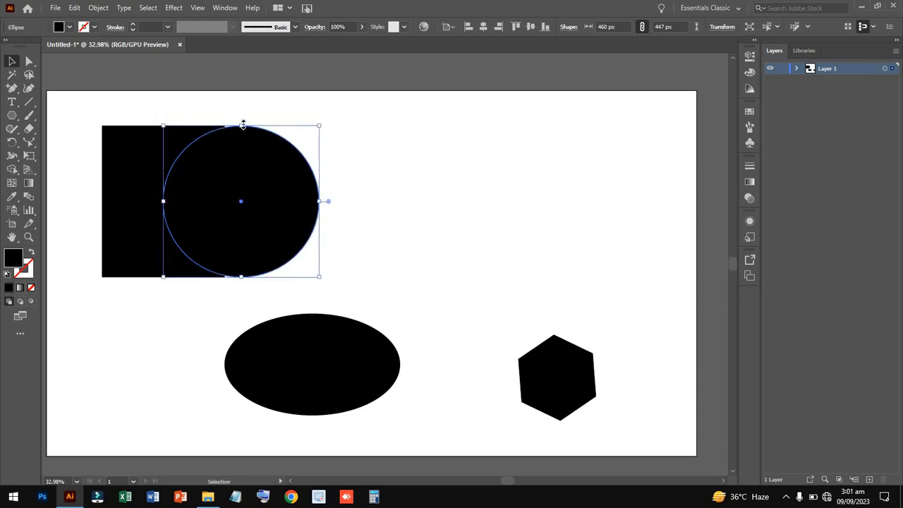
pyautogui.moveTo(243, 124); pyautogui.dragTo(242, 123)
pyautogui.moveTo(242, 202); pyautogui.dragTo(247, 201)
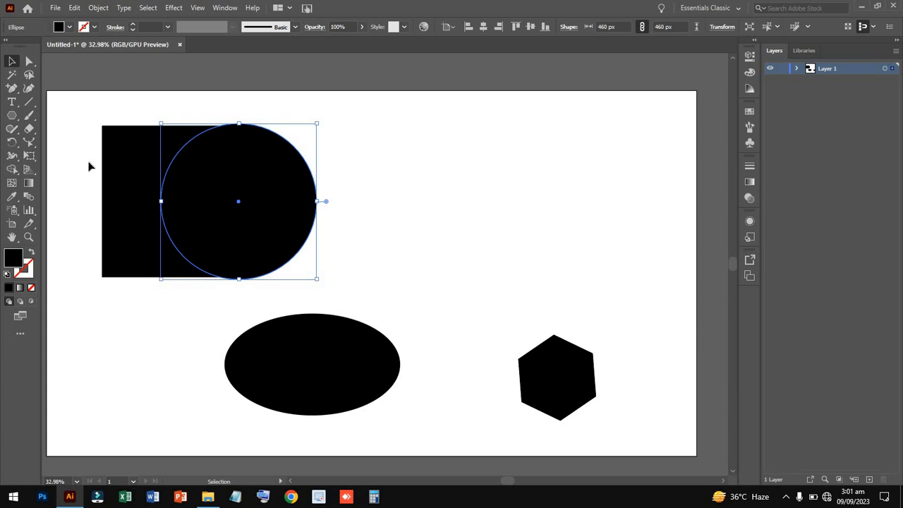
# Fill the circle with red, colour value EA0000.
pyautogui.doubleClick(11, 261)
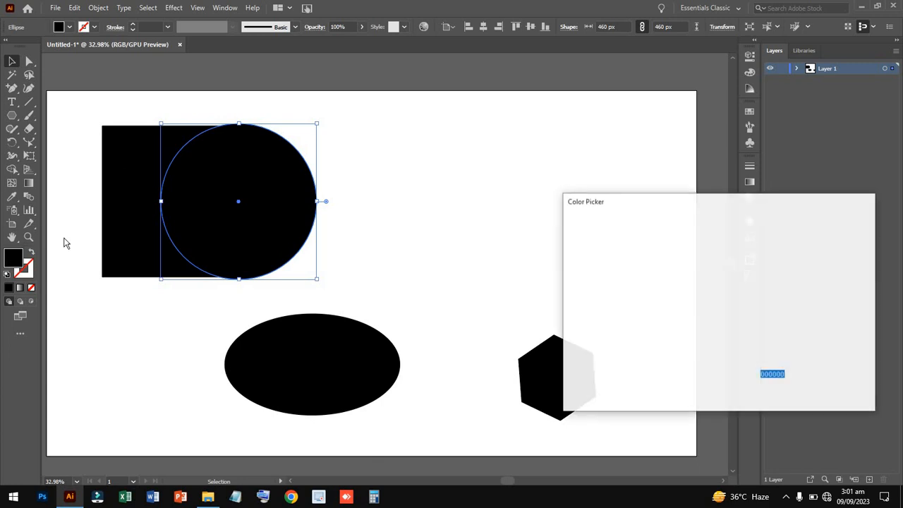
pyautogui.write('ff0000')
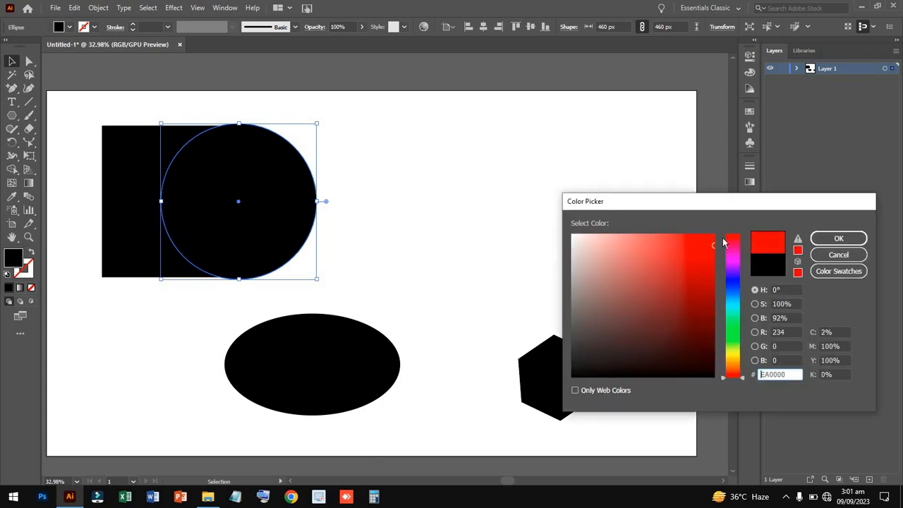
pyautogui.click(839, 238)
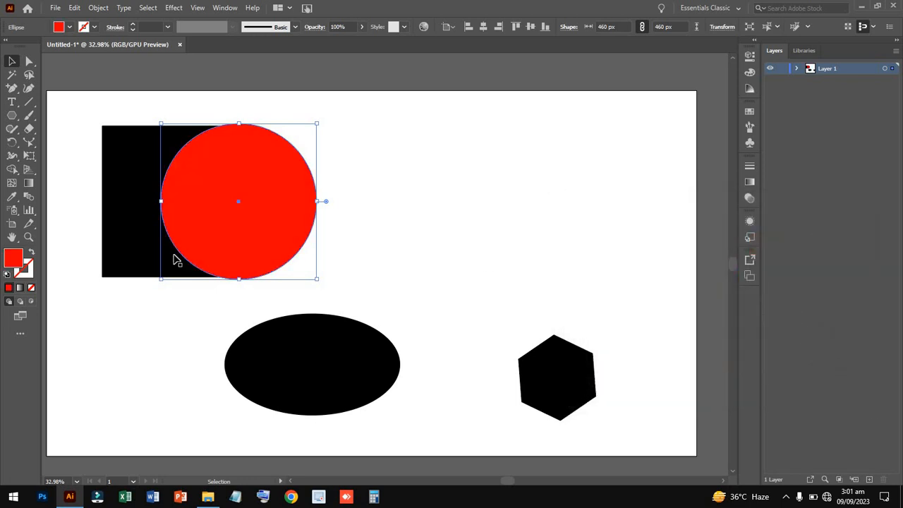
# Select the rectangle and the red circle and cut the circle's whole area out of the rectangle with the Shape Builder.
pyautogui.click(107, 187)
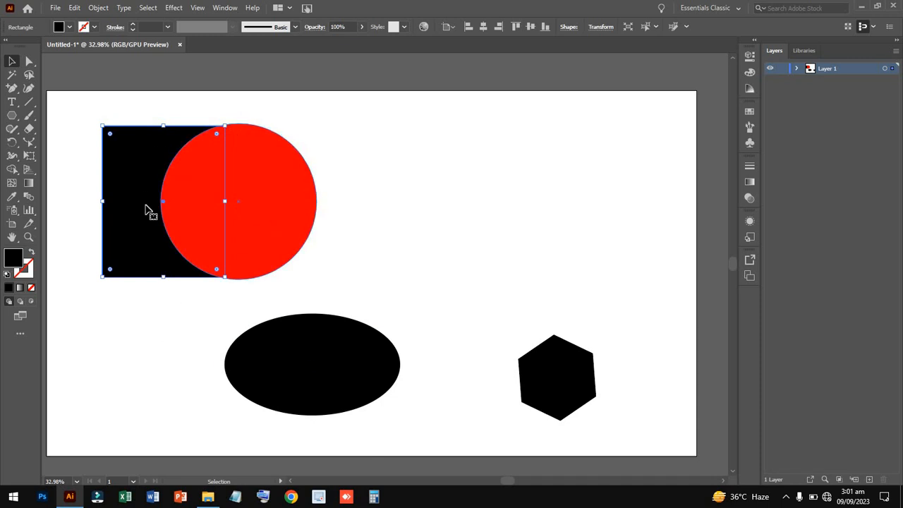
pyautogui.moveTo(369, 210); pyautogui.dragTo(28, 199)
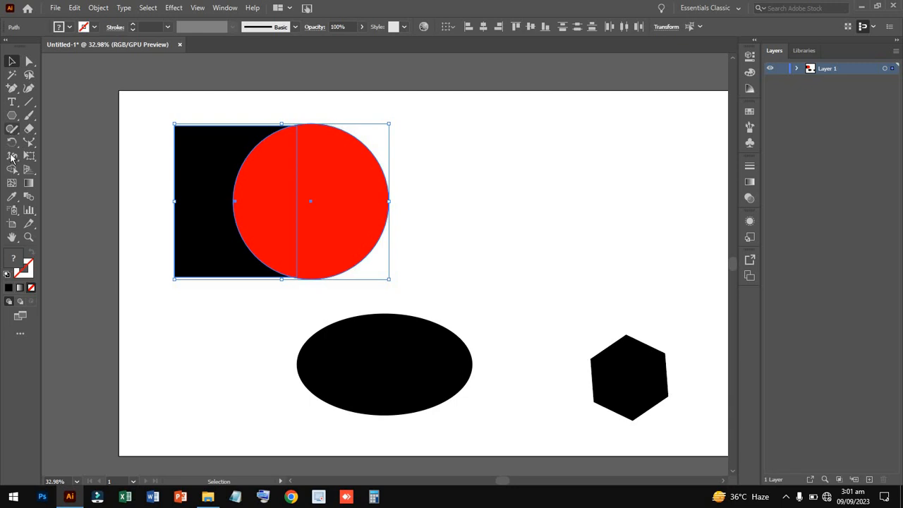
pyautogui.click(12, 169)
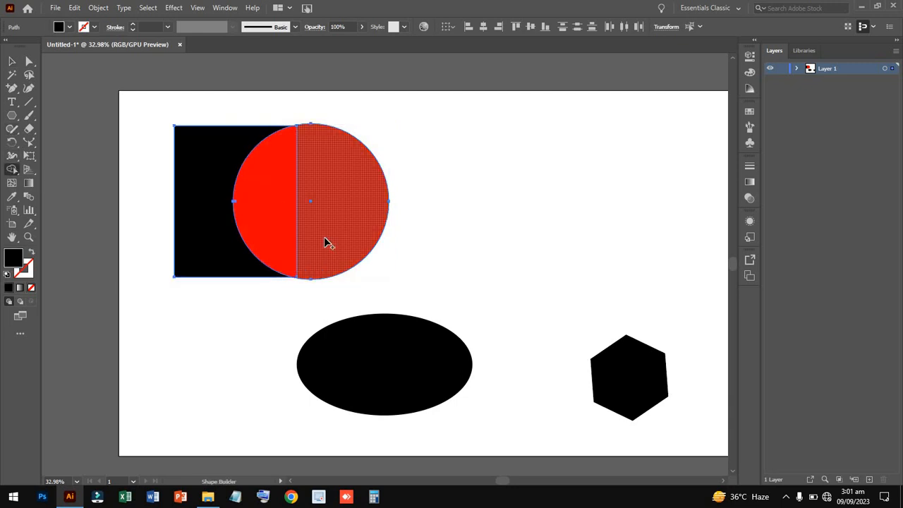
pyautogui.keyDown('alt'); pyautogui.moveTo(323, 236); pyautogui.dragTo(262, 235); pyautogui.keyUp('alt')
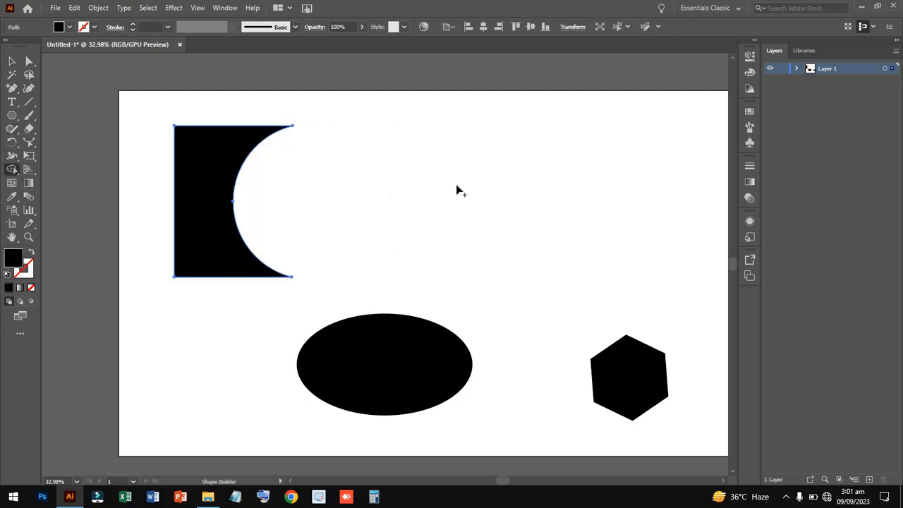
pyautogui.click(12, 62)
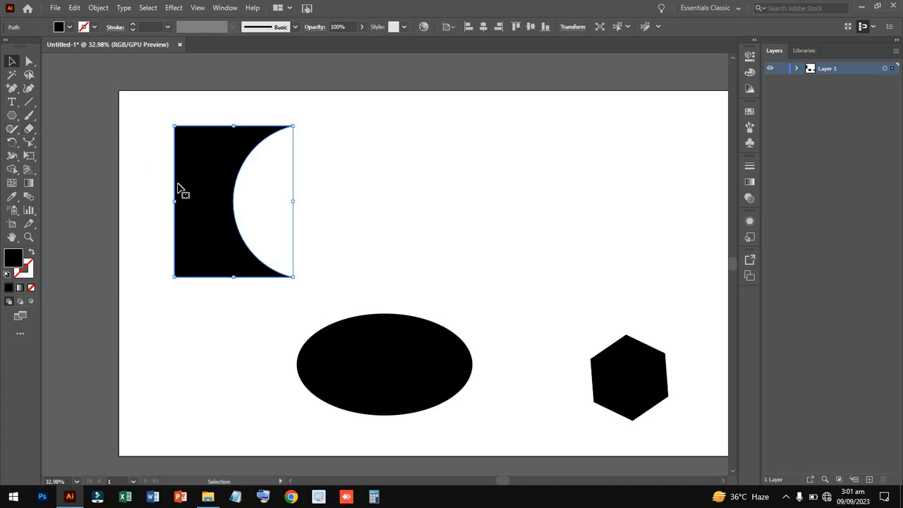
# Undo the Shape Builder cut and the circle's red fill, and redo the red fill.
pyautogui.click(74, 8)
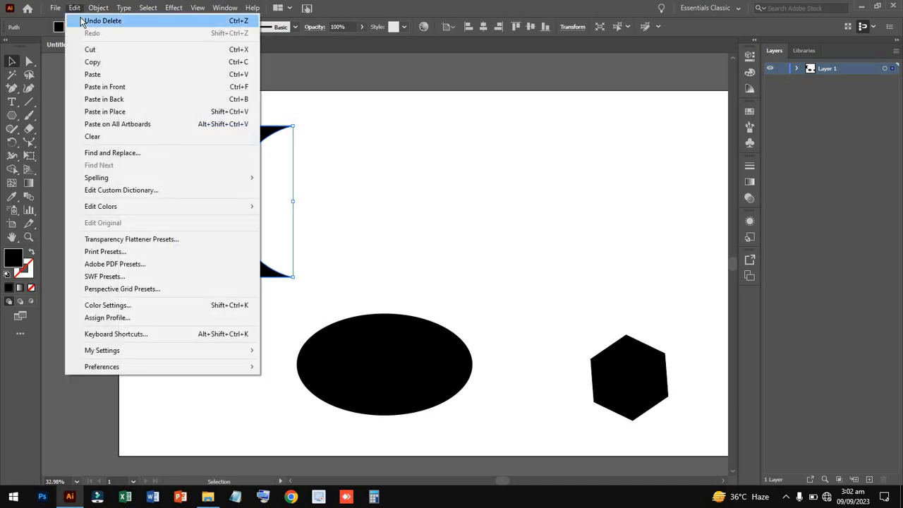
pyautogui.click(83, 21)
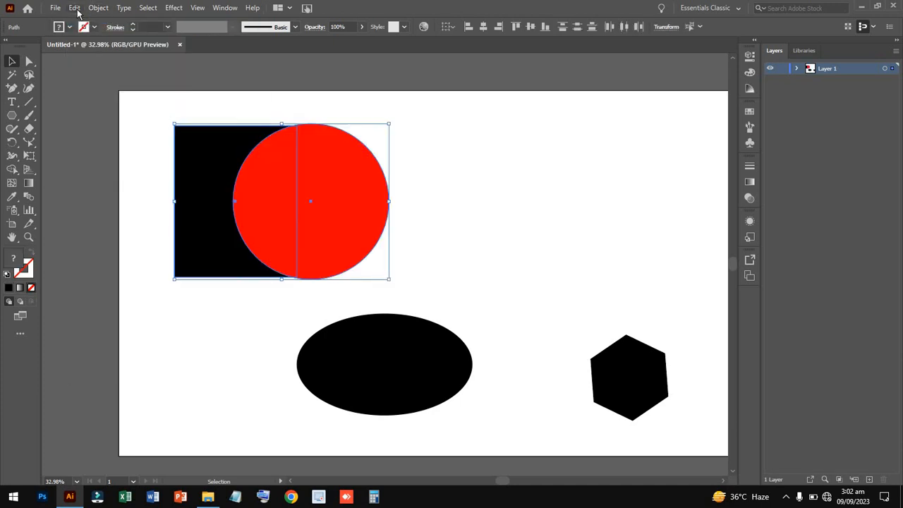
pyautogui.click(75, 9)
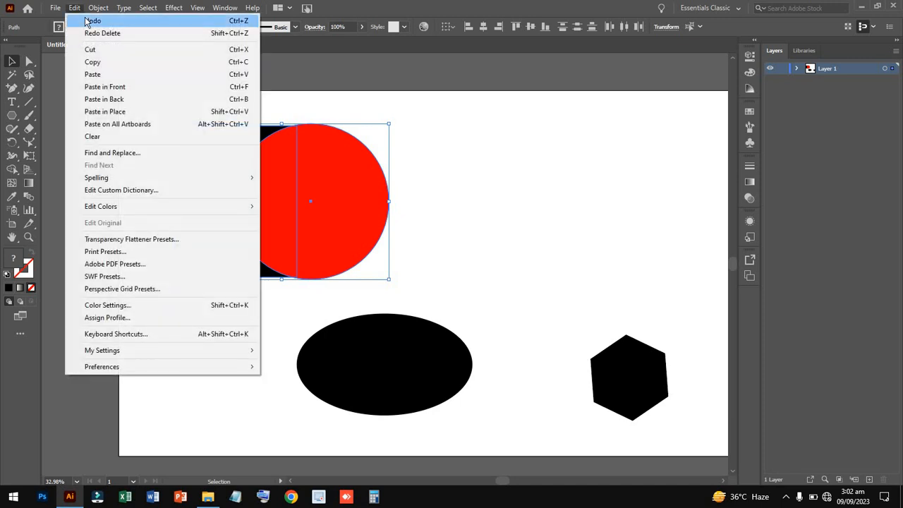
pyautogui.click(84, 21)
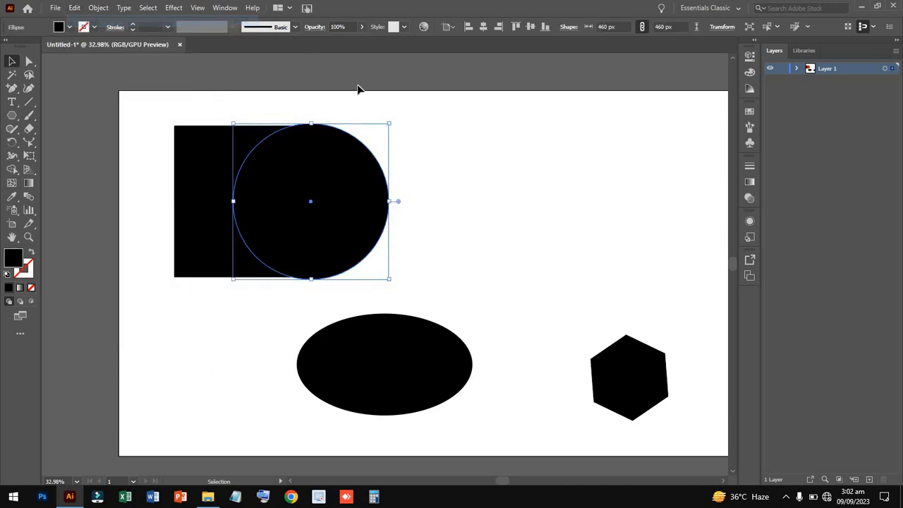
pyautogui.click(74, 7)
pyautogui.click(91, 35)
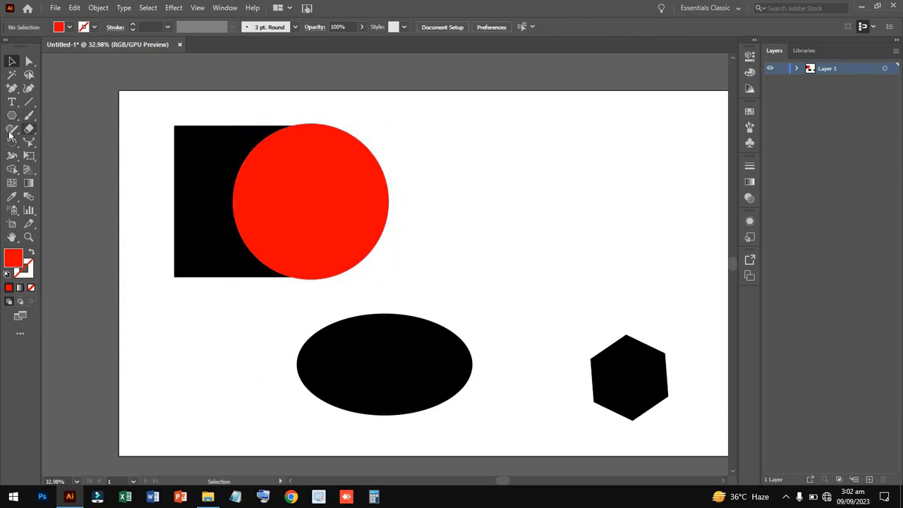
# Shrink the Eraser brush and erase the whole red circle together with the part of the black rectangle beneath it.
pyautogui.click(29, 130)
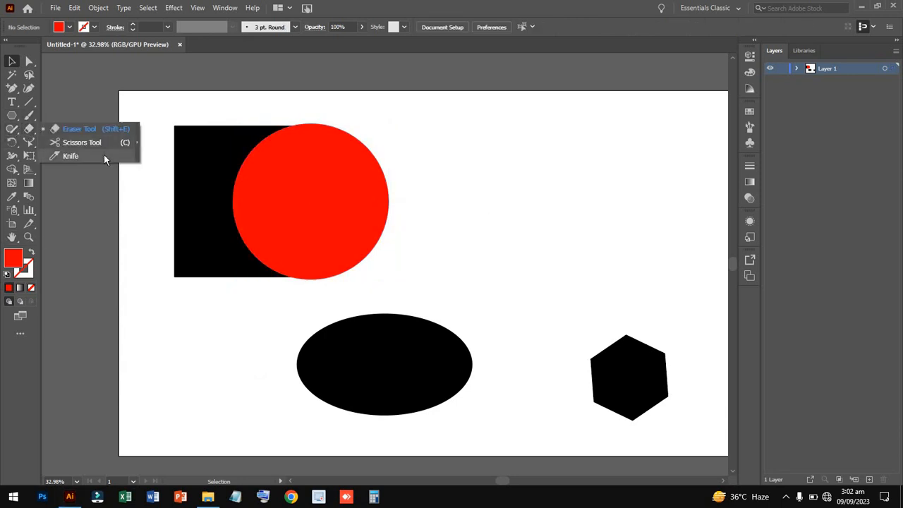
pyautogui.click(113, 129)
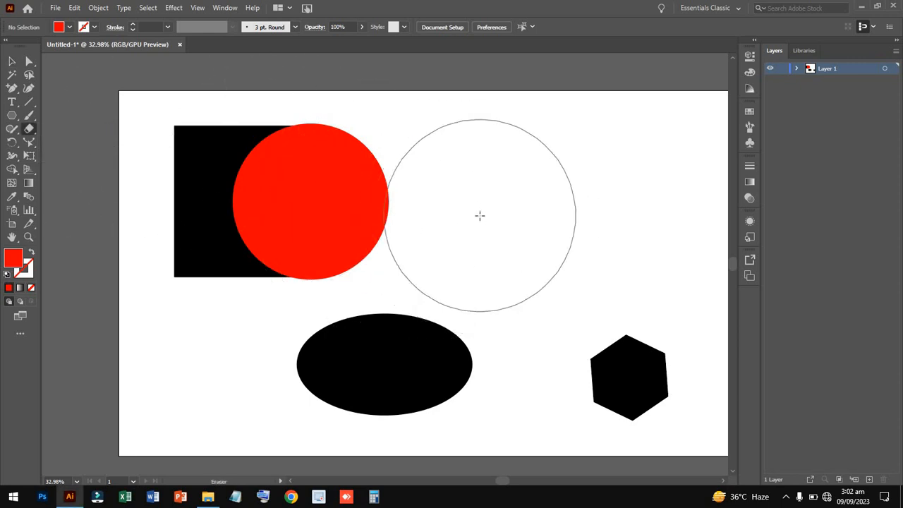
pyautogui.press('[')
pyautogui.press('[')
pyautogui.press('[')
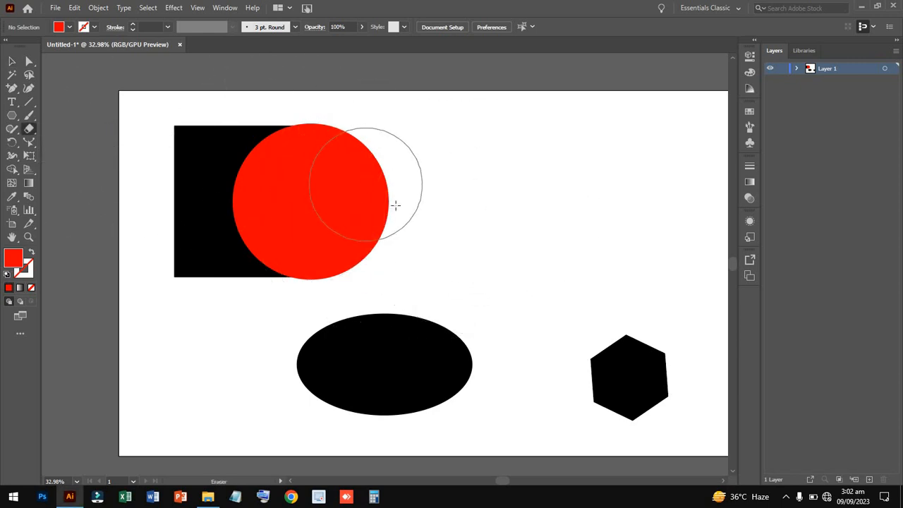
pyautogui.moveTo(394, 205)
pyautogui.mouseDown()
pyautogui.moveTo(344, 164)
pyautogui.moveTo(329, 168)
pyautogui.moveTo(294, 187)
pyautogui.moveTo(303, 176)
pyautogui.moveTo(283, 204)
pyautogui.moveTo(343, 224)
pyautogui.moveTo(296, 219)
pyautogui.moveTo(318, 233)
pyautogui.moveTo(295, 208)
pyautogui.mouseUp()
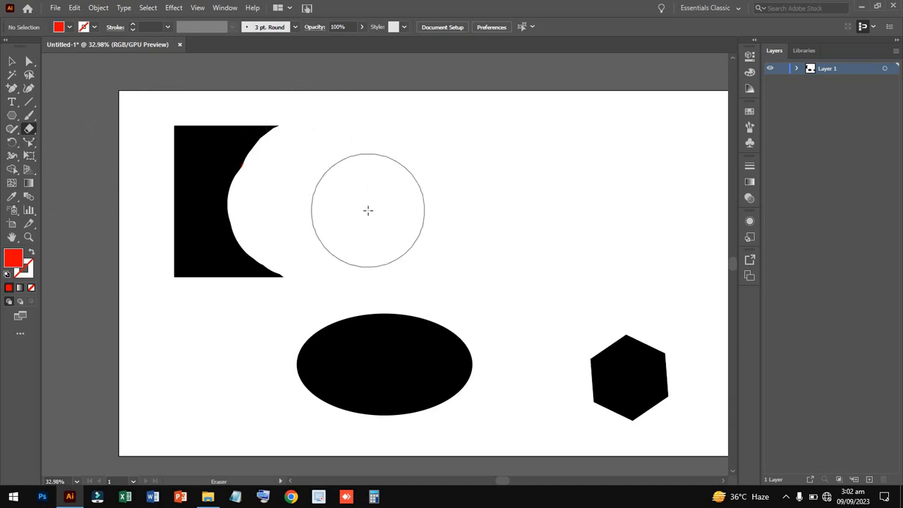
# Reduce the Eraser to a thin brush and erase a vertical strip through the black ellipse, splitting it into two halves.
pyautogui.press('-')
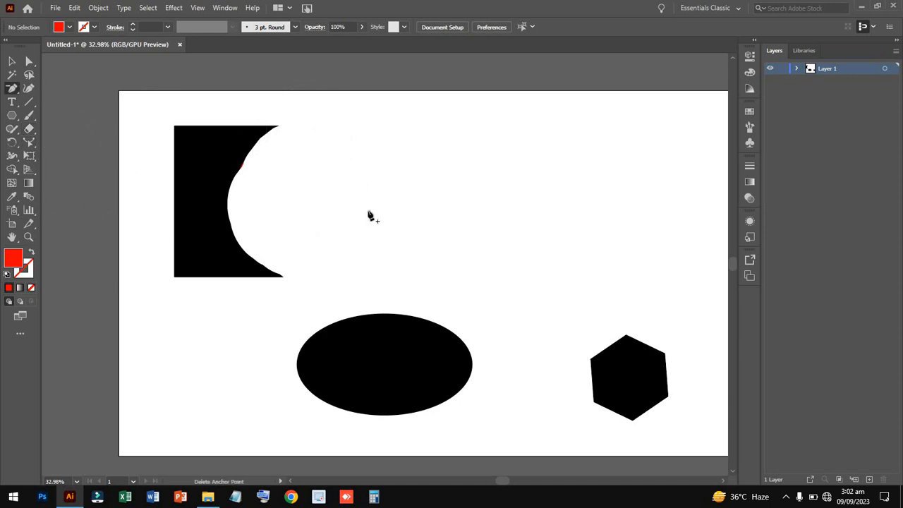
pyautogui.press('+')
pyautogui.click(28, 129)
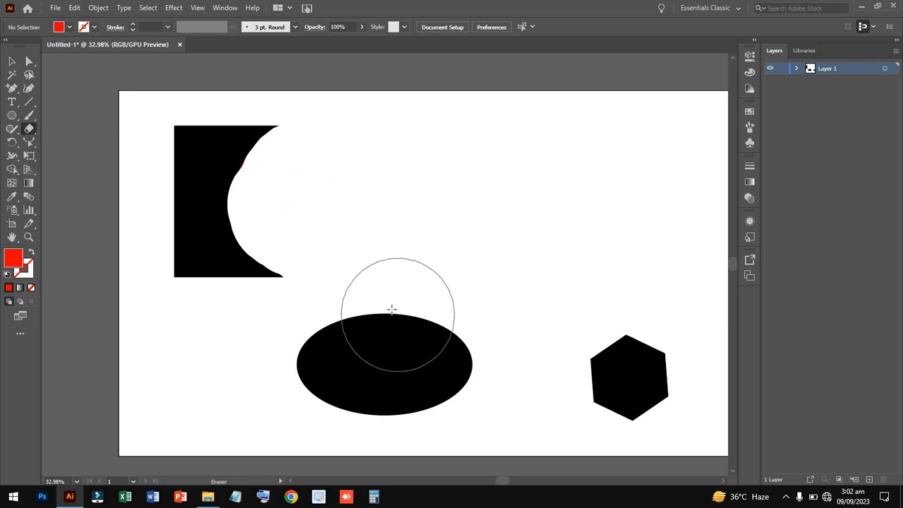
pyautogui.press('[')
pyautogui.press('[')
pyautogui.press('[')
pyautogui.press('[')
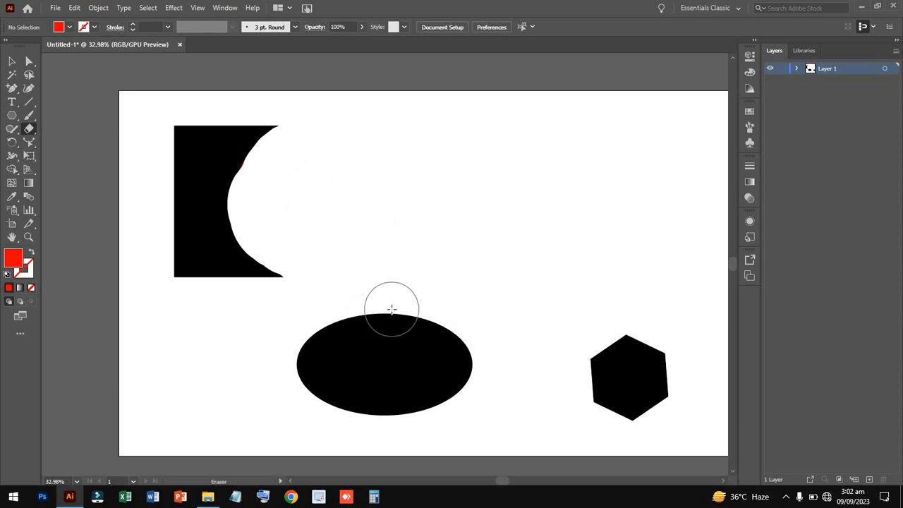
pyautogui.press('[')
pyautogui.press('[')
pyautogui.press('[')
pyautogui.press('[')
pyautogui.press('[')
pyautogui.press('[')
pyautogui.press('[')
pyautogui.moveTo(374, 274); pyautogui.dragTo(384, 501)
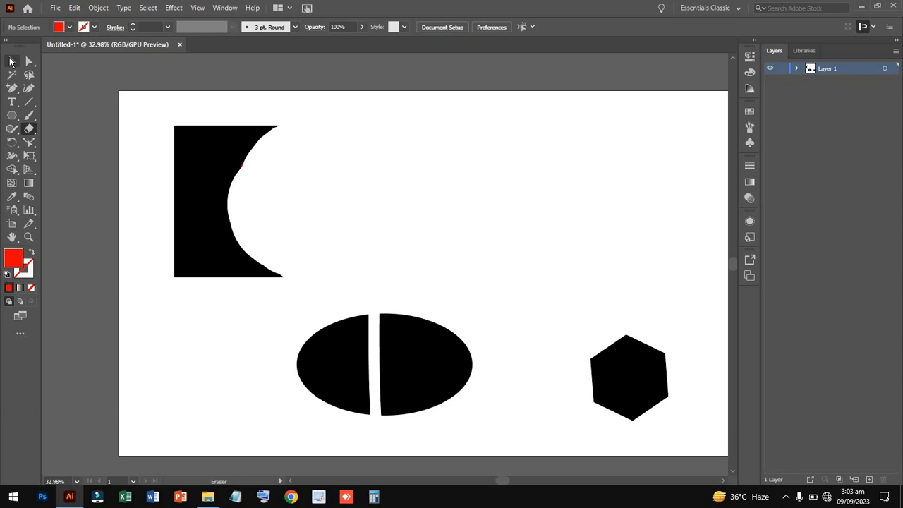
# Move the ellipse's two halves apart into the empty area beside the cut rectangle and select each piece in turn.
pyautogui.click(11, 61)
pyautogui.moveTo(447, 374); pyautogui.dragTo(586, 113)
pyautogui.doubleClick(353, 364)
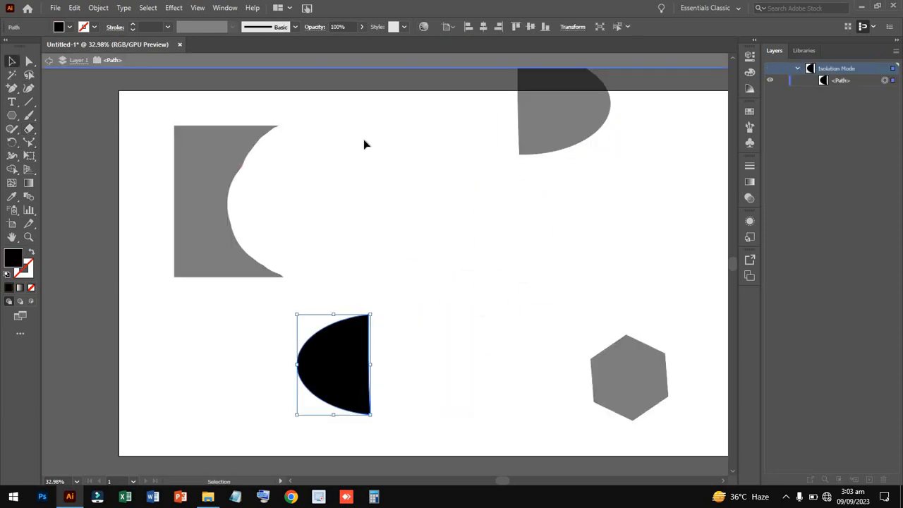
pyautogui.click(430, 348)
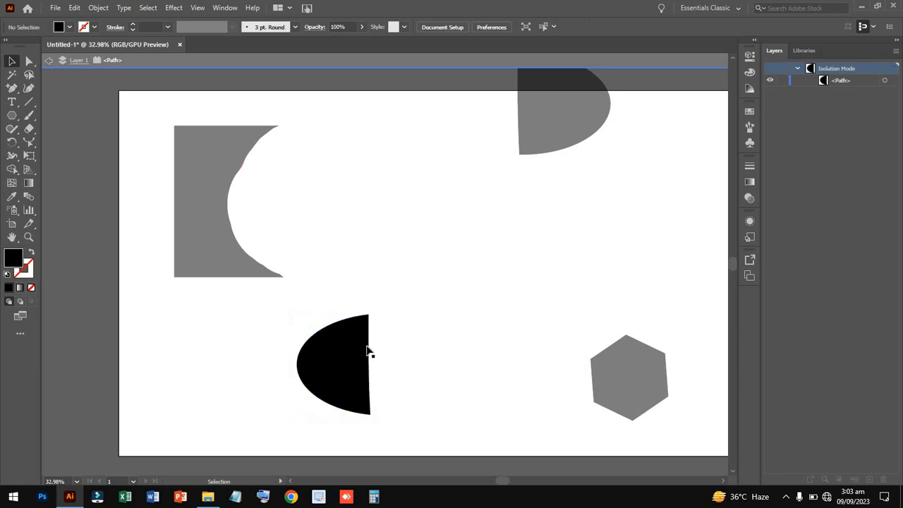
pyautogui.moveTo(349, 353); pyautogui.dragTo(388, 177)
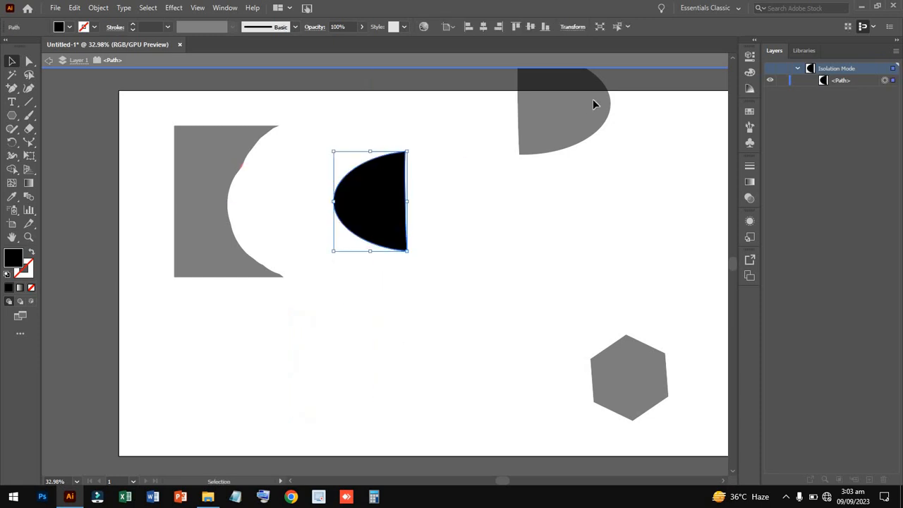
pyautogui.doubleClick(593, 105)
pyautogui.moveTo(574, 115); pyautogui.dragTo(569, 206)
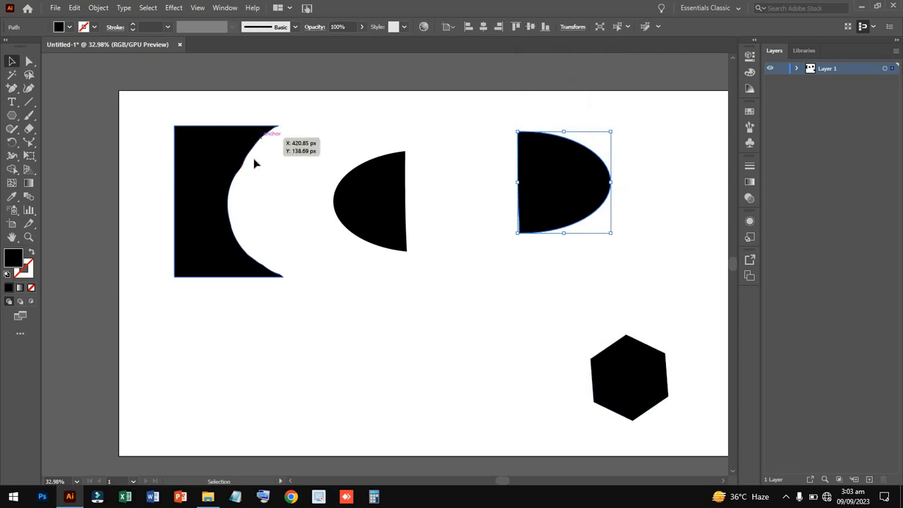
pyautogui.moveTo(270, 190); pyautogui.dragTo(307, 235)
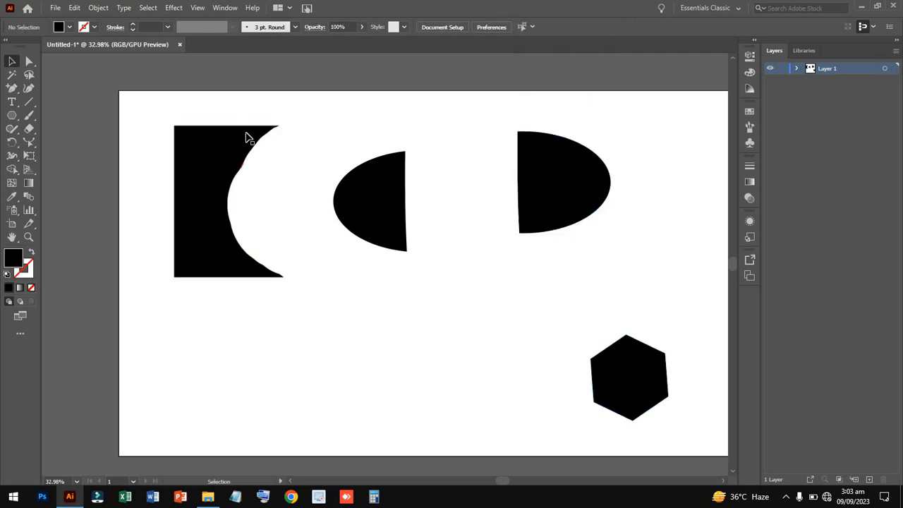
pyautogui.click(207, 162)
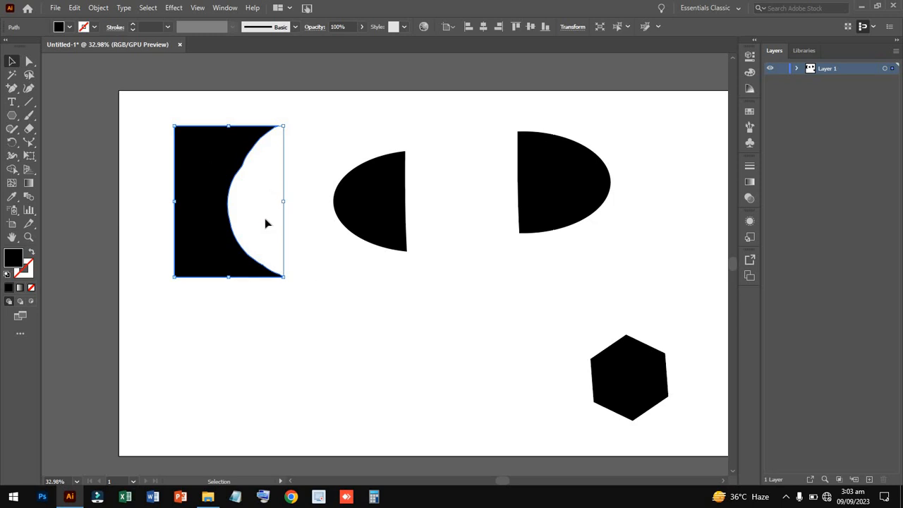
pyautogui.click(534, 207)
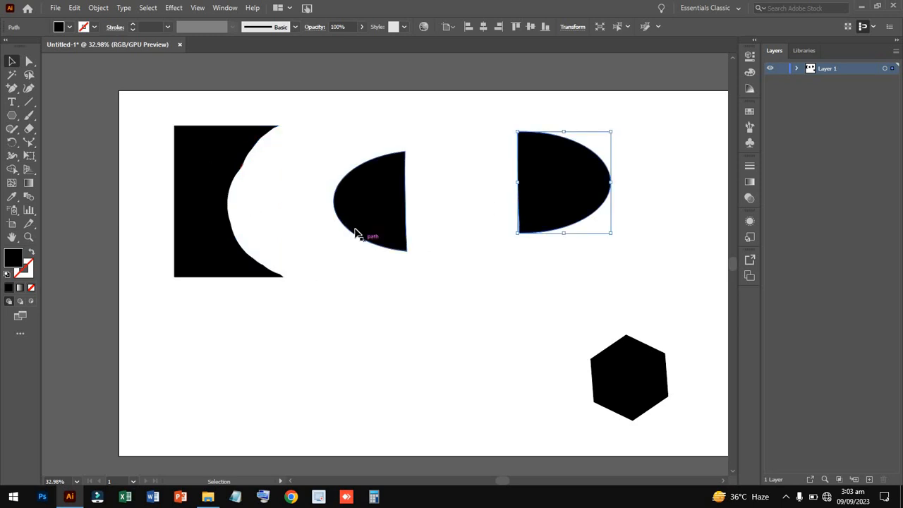
pyautogui.click(356, 234)
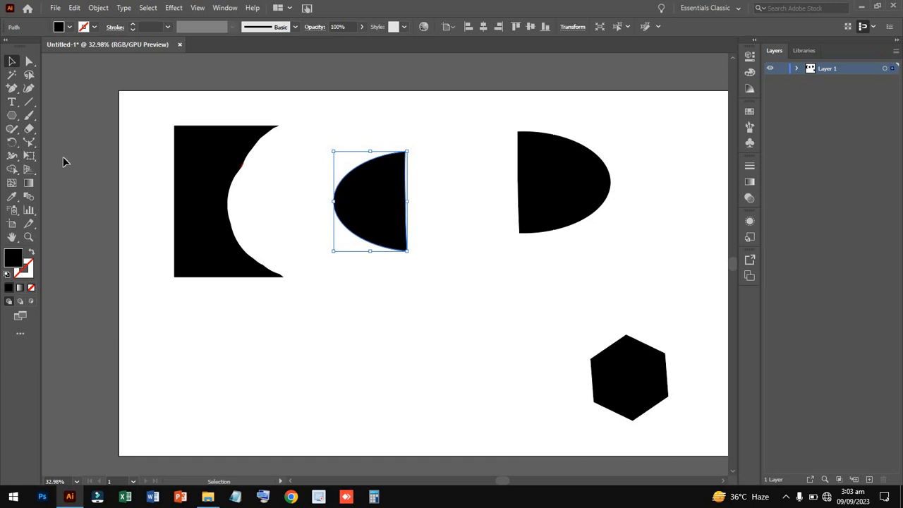
# Select the hexagon and try to cut it with the Scissors tool at a point just outside its upper-left edge.
pyautogui.click(29, 130)
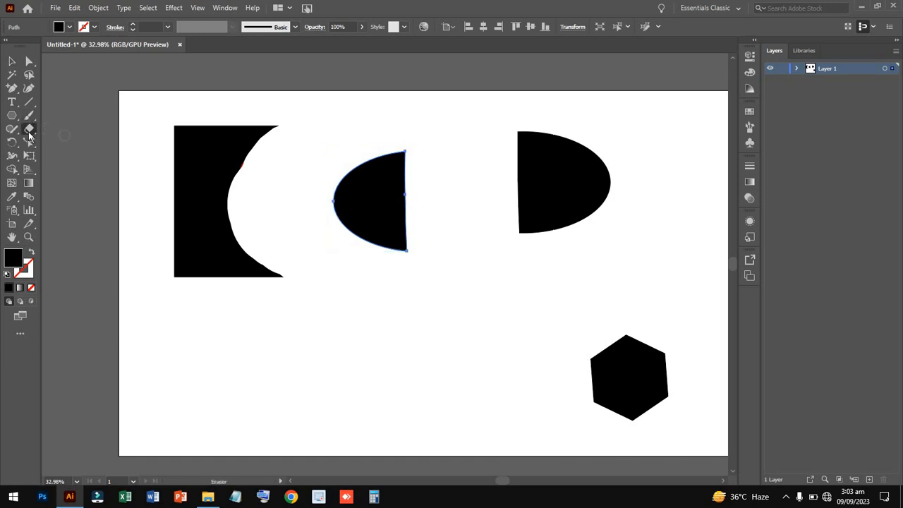
pyautogui.moveTo(28, 130); pyautogui.dragTo(89, 145)
pyautogui.hotkey('ctrl', '=')
pyautogui.hotkey('ctrl', '=')
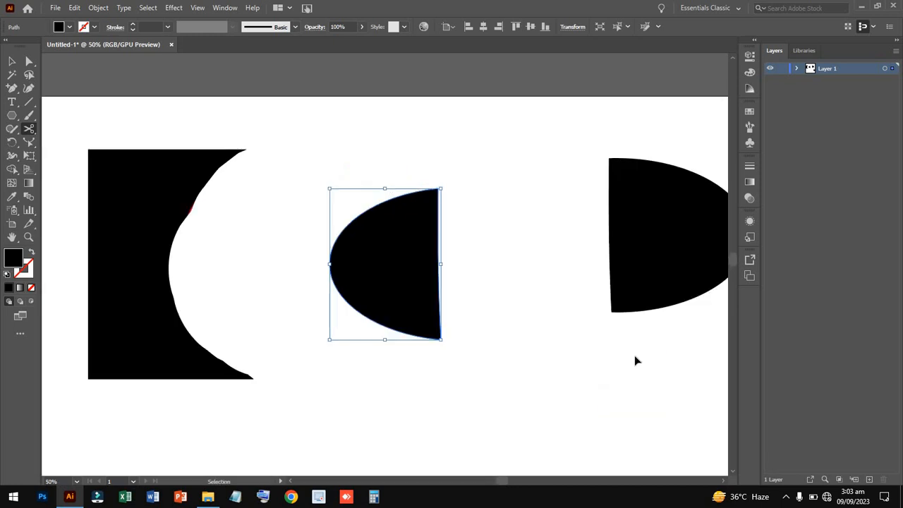
pyautogui.scroll(-4, 634, 355)
pyautogui.scroll(-1, 634, 355)
pyautogui.hscroll(10, 634, 356)
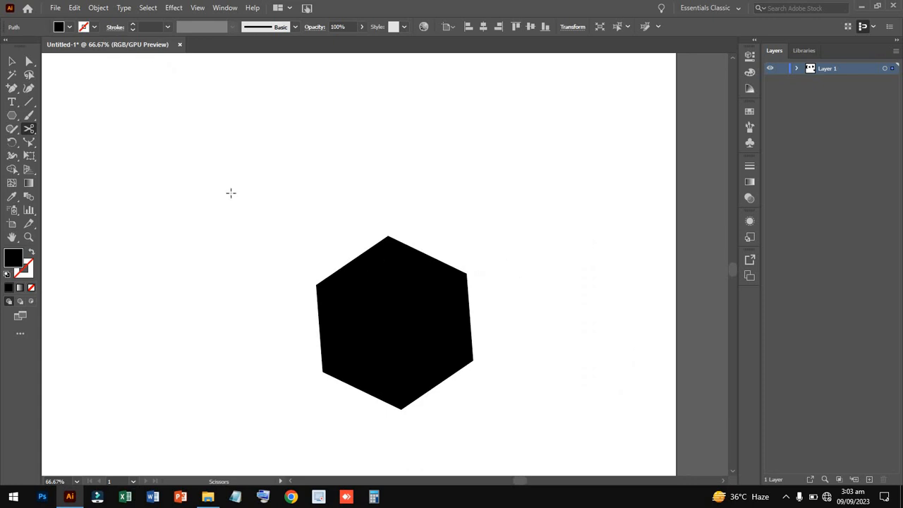
pyautogui.click(10, 60)
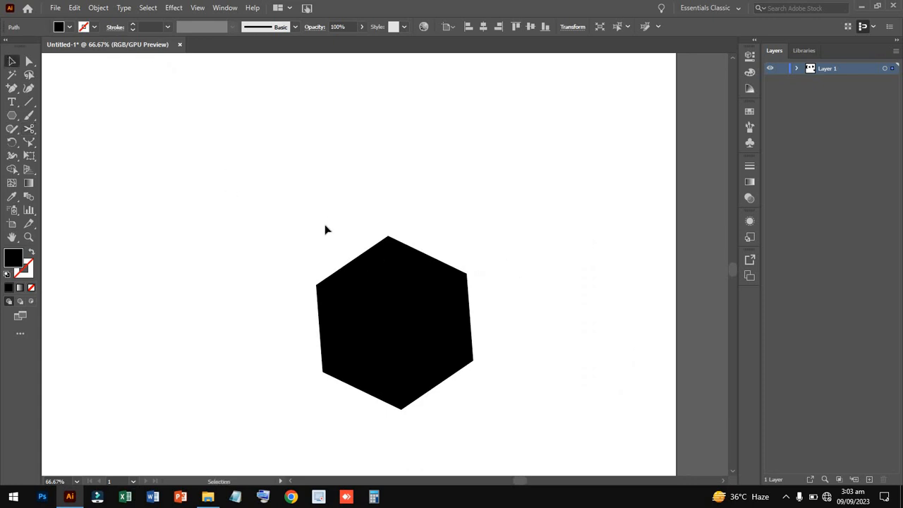
pyautogui.click(403, 321)
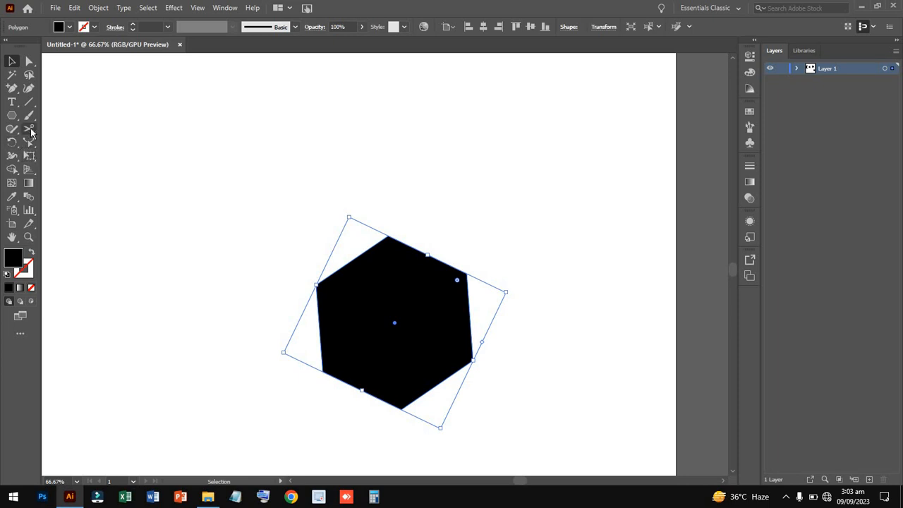
pyautogui.click(31, 130)
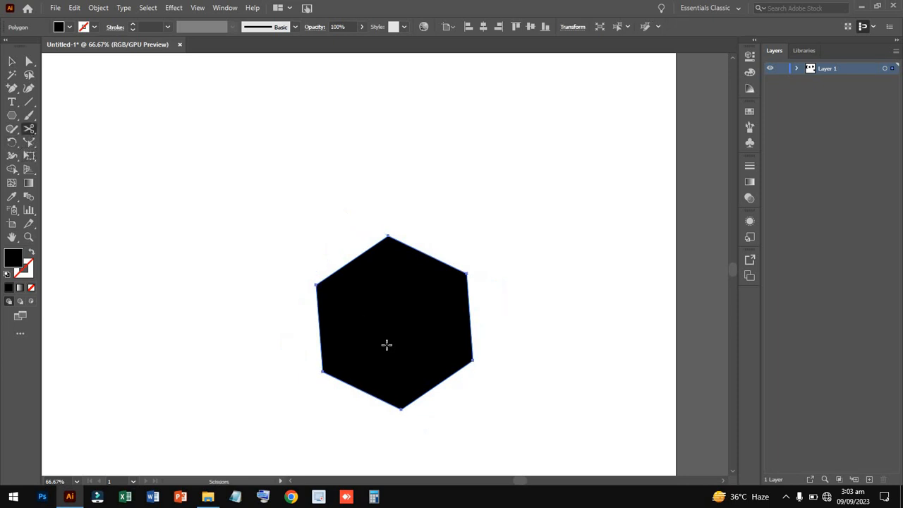
pyautogui.click(351, 241)
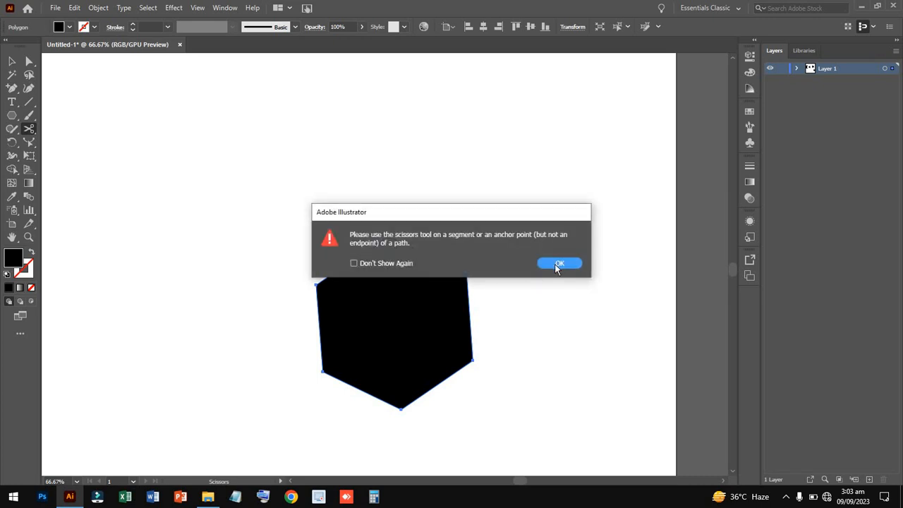
pyautogui.click(558, 264)
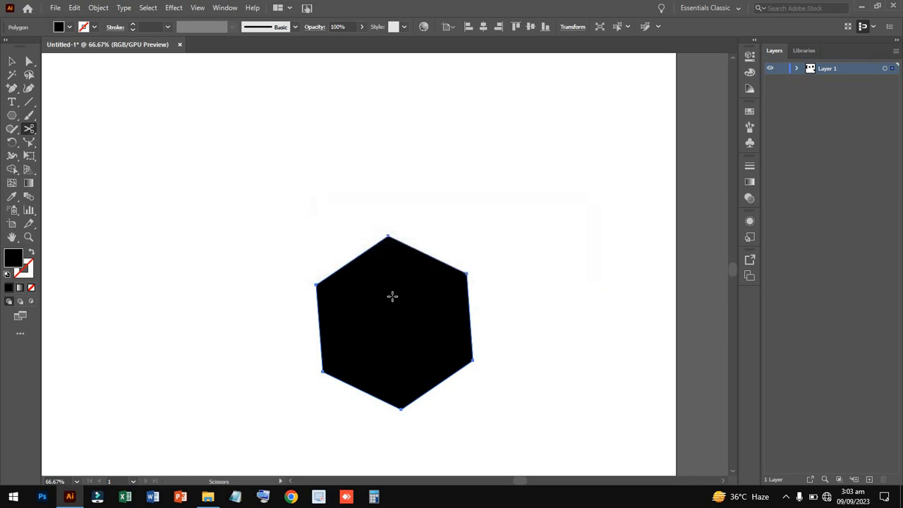
# Cut the hexagon's outline with the Scissors at the middle of its upper-left, right and lower-left edges.
pyautogui.click(348, 262)
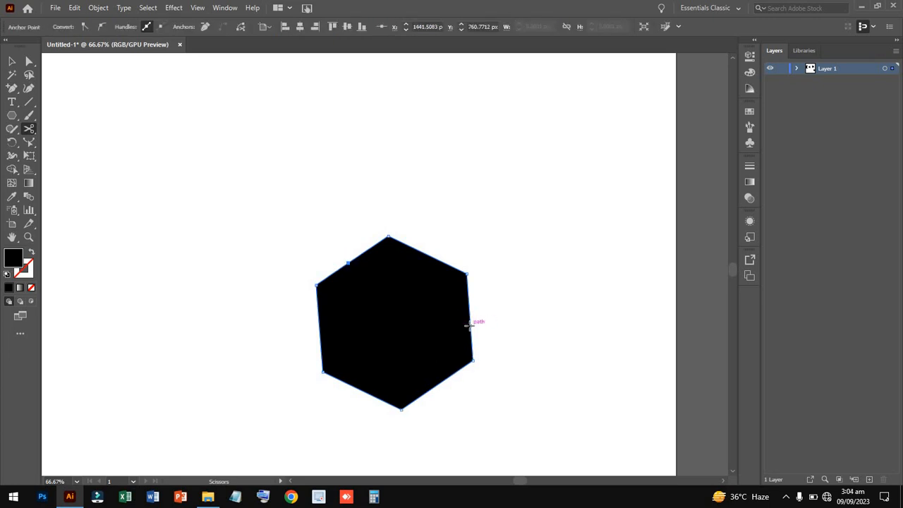
pyautogui.click(470, 324)
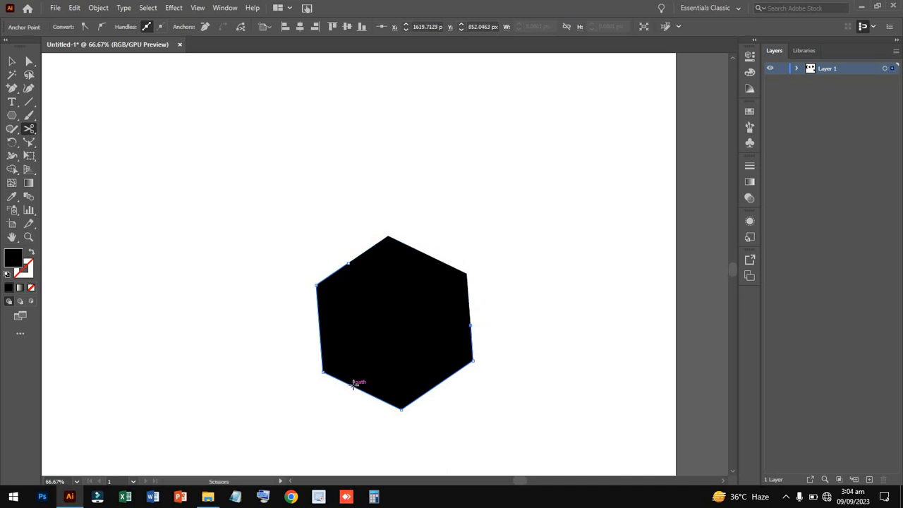
pyautogui.click(354, 383)
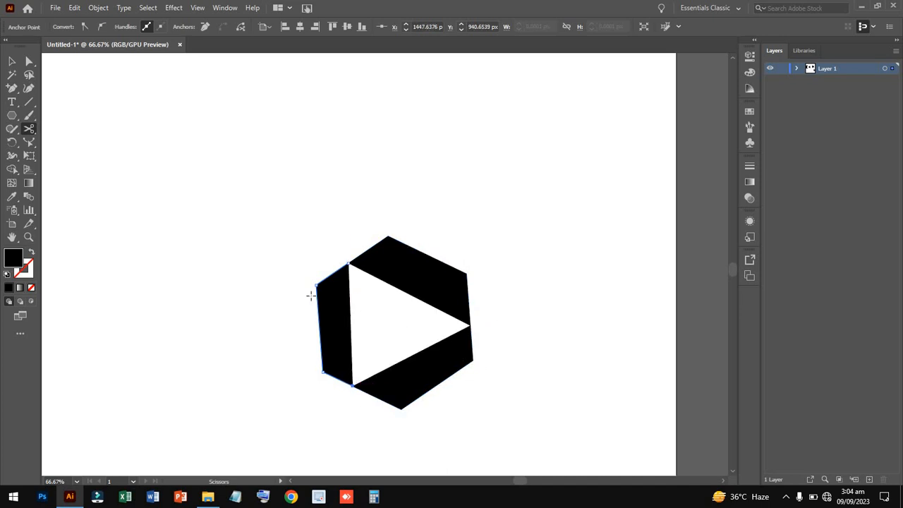
# Pull the hexagon's three cut pieces apart: the narrow one left, the upper one up and the lower one down.
pyautogui.click(12, 61)
pyautogui.click(357, 291)
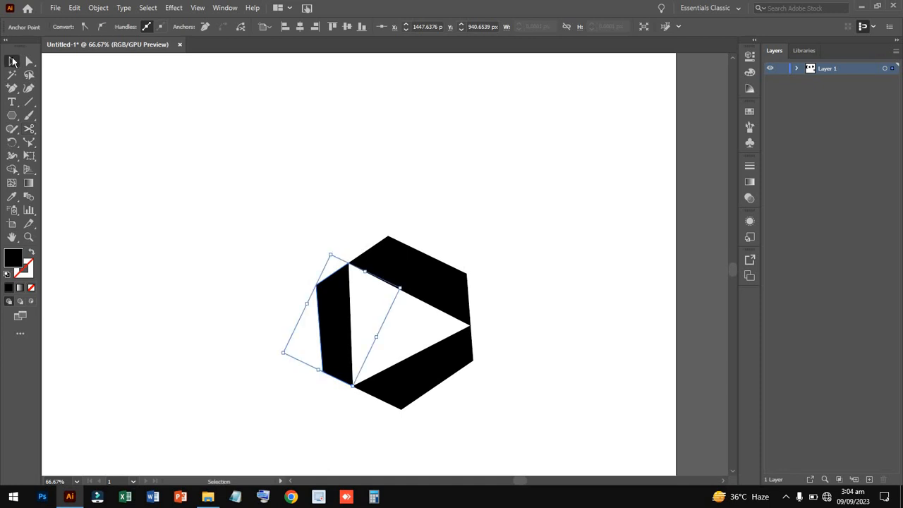
pyautogui.moveTo(274, 287); pyautogui.dragTo(251, 326)
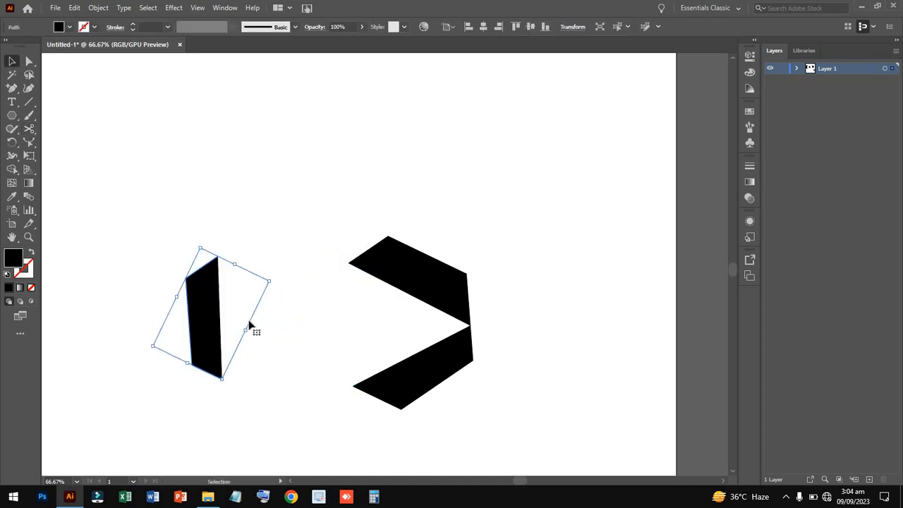
pyautogui.moveTo(428, 299); pyautogui.dragTo(446, 231)
pyautogui.moveTo(432, 377); pyautogui.dragTo(464, 392)
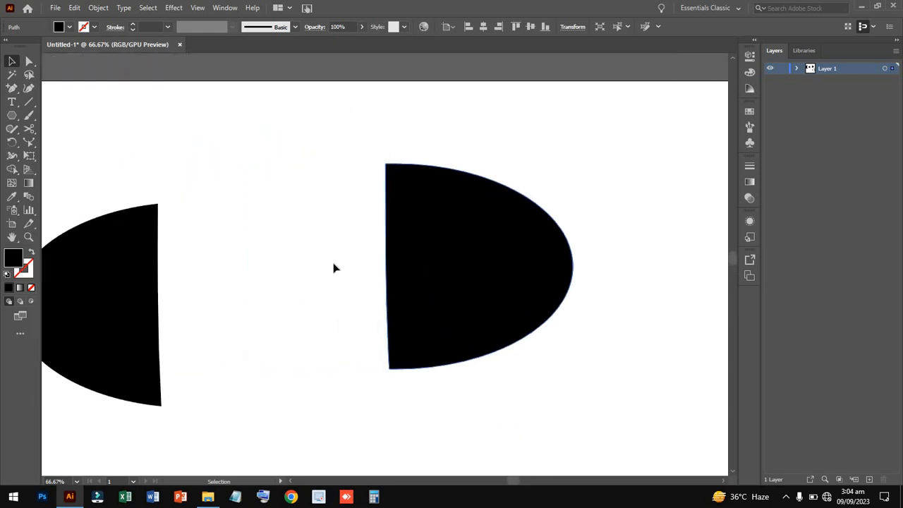
# Move the left ellipse half back beside the right half, aligned with it and leaving a narrow gap, and deselect it.
pyautogui.hscroll(-1, 335, 268)
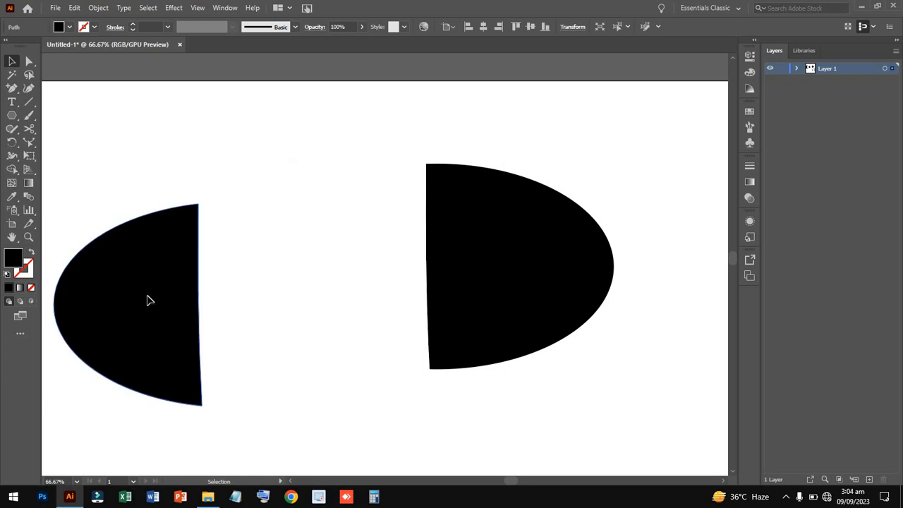
pyautogui.moveTo(147, 301); pyautogui.dragTo(361, 266)
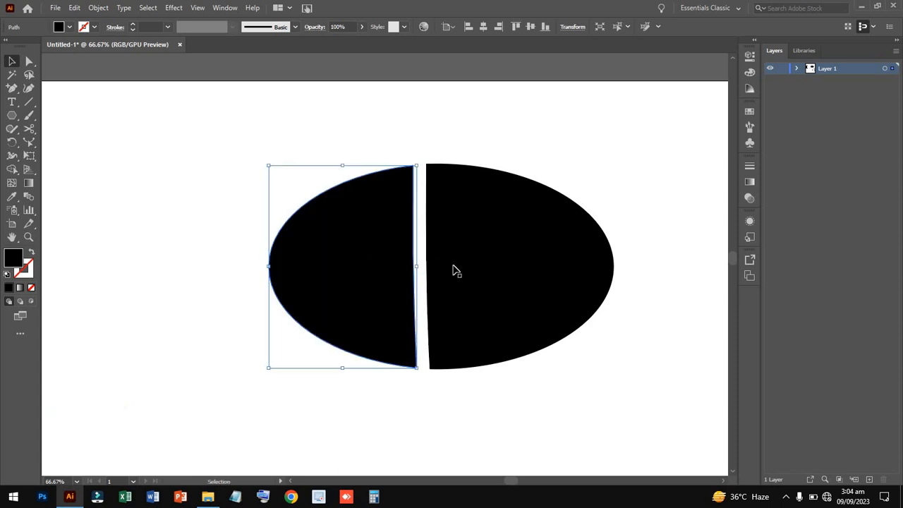
pyautogui.click(504, 376)
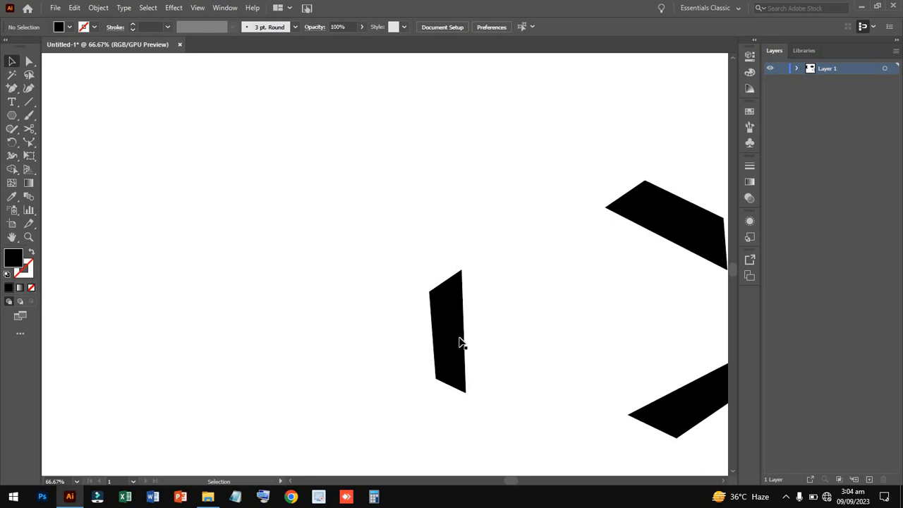
# Move the hexagon's narrow cut piece closer to its other two pieces.
pyautogui.moveTo(458, 344); pyautogui.dragTo(503, 325)
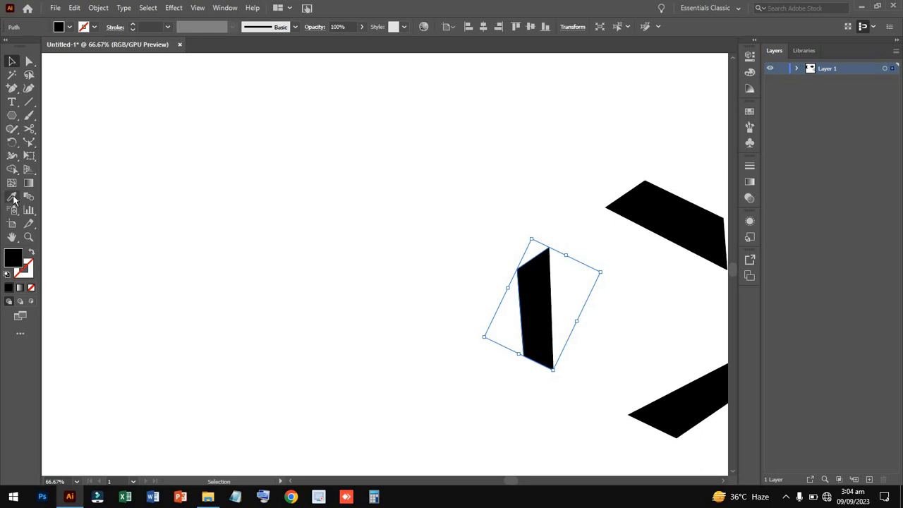
pyautogui.click(30, 146)
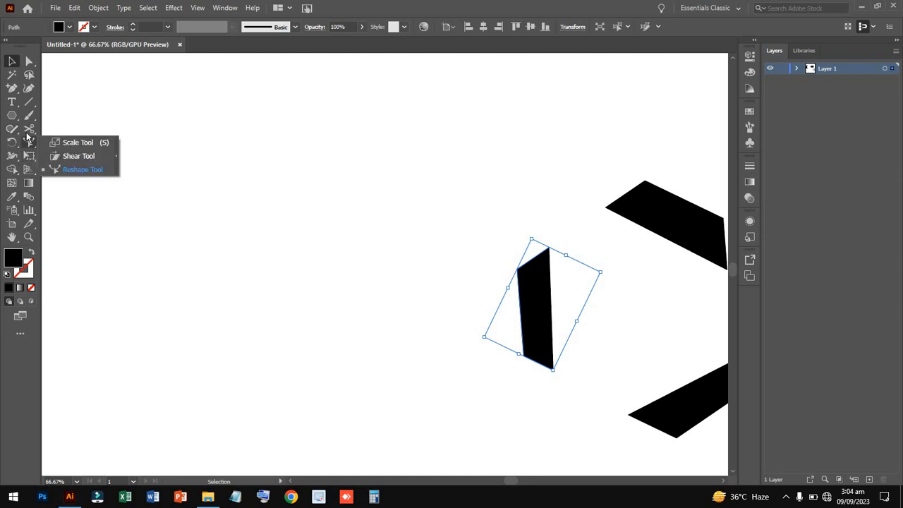
# Draw an ellipse about 535 by 221 px in the empty area to the left of the hexagon pieces.
pyautogui.click(29, 128)
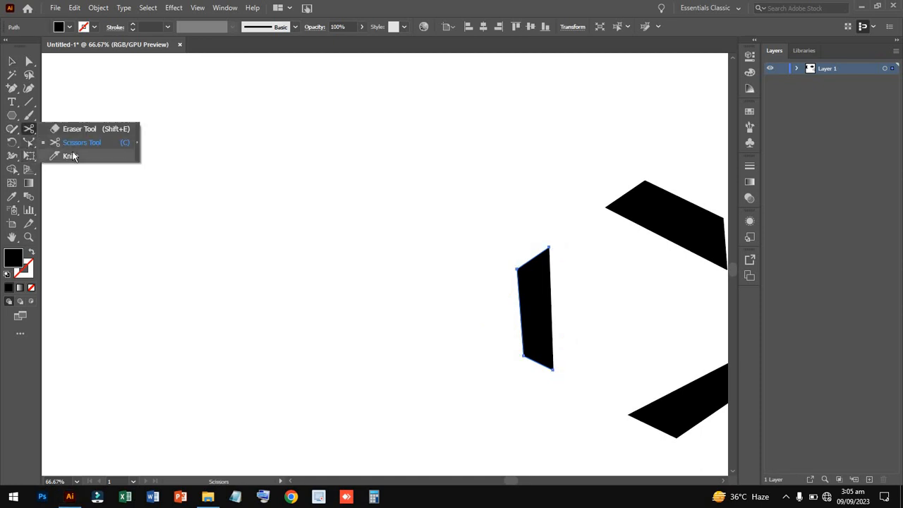
pyautogui.click(72, 152)
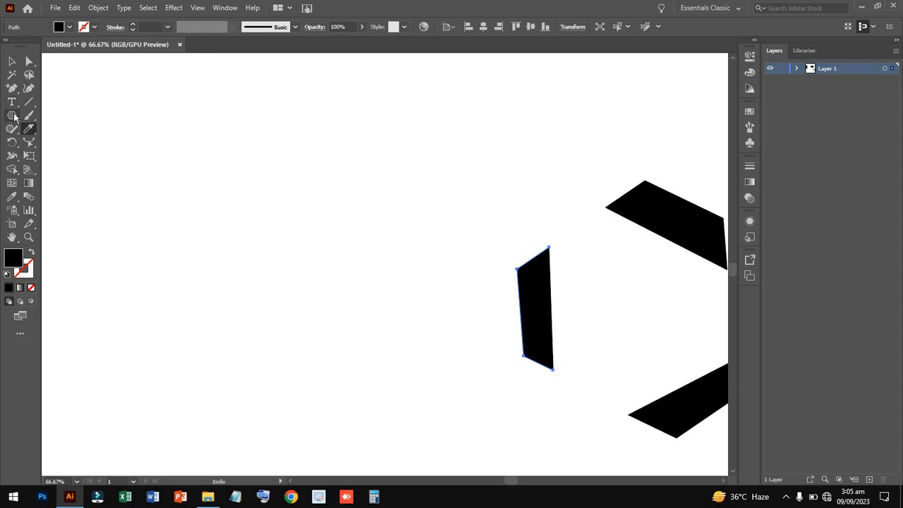
pyautogui.click(14, 117)
pyautogui.click(85, 140)
pyautogui.moveTo(141, 135); pyautogui.dragTo(507, 285)
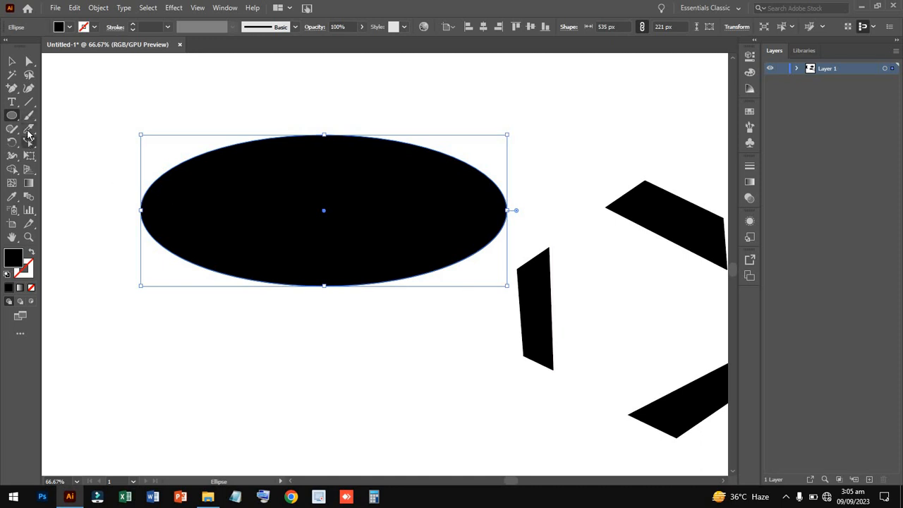
# Slice the ellipse top to bottom with the Knife: once through the middle and once along a slanted line on either side.
pyautogui.click(29, 128)
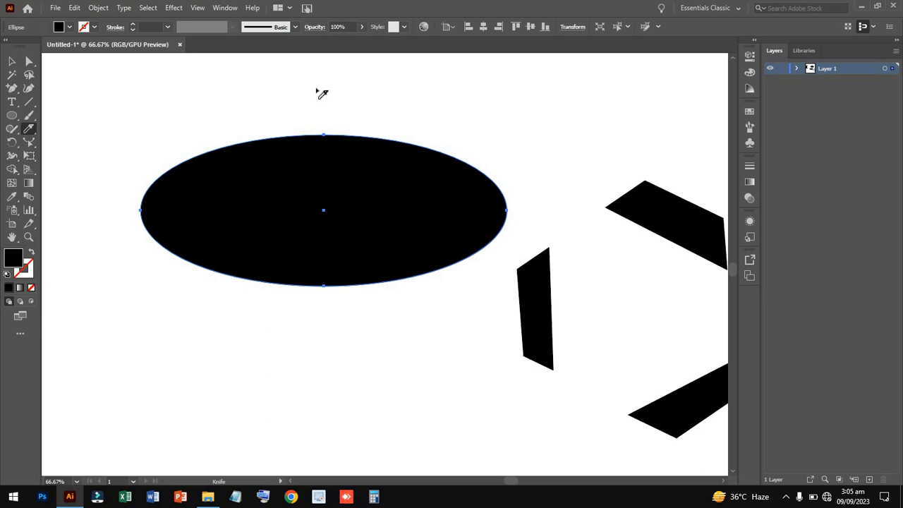
pyautogui.rightClick(317, 89)
pyautogui.click(303, 232)
pyautogui.rightClick(325, 113)
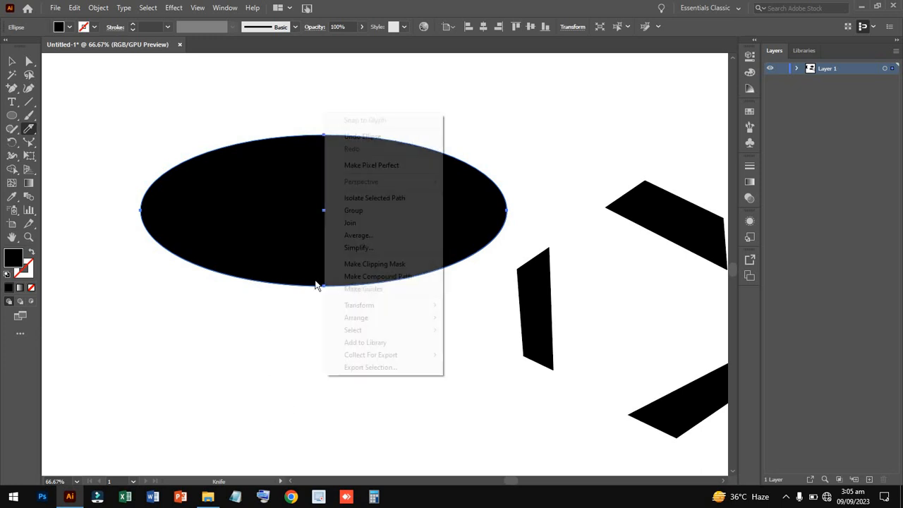
pyautogui.click(316, 122)
pyautogui.moveTo(321, 131); pyautogui.dragTo(323, 340)
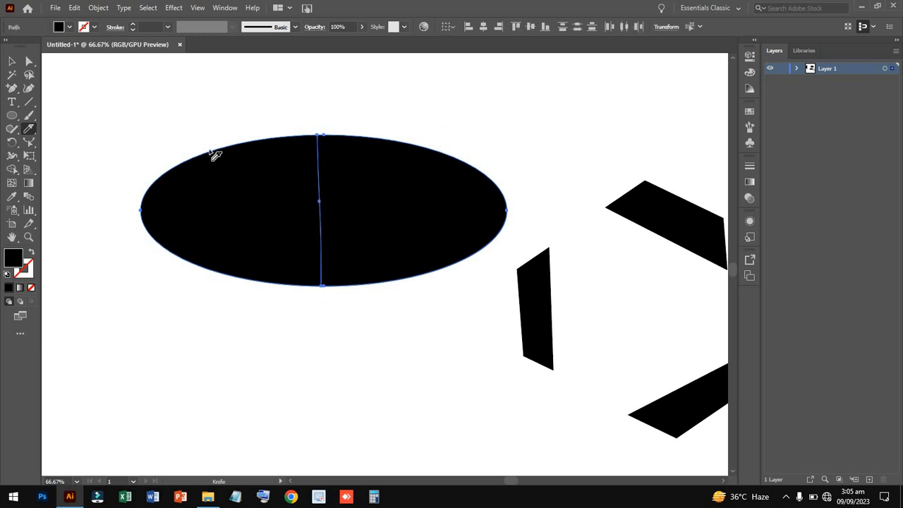
pyautogui.moveTo(186, 103); pyautogui.dragTo(282, 311)
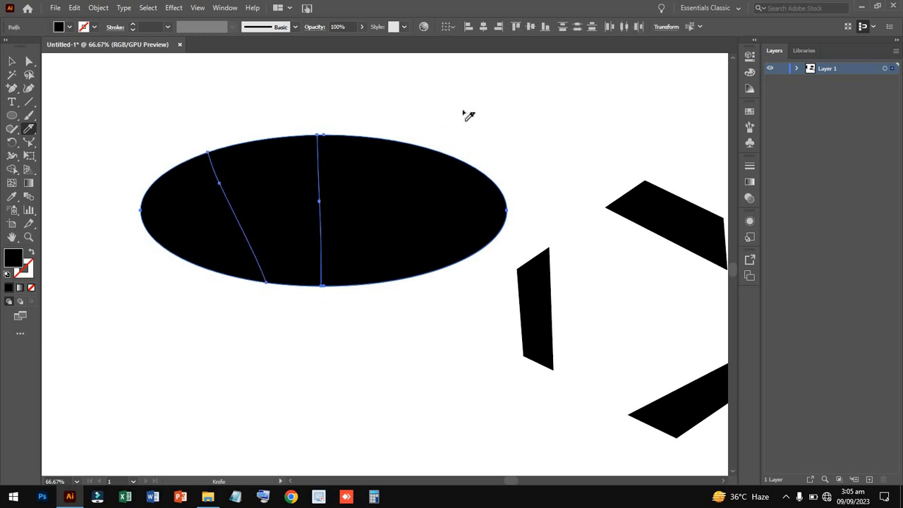
pyautogui.moveTo(463, 111); pyautogui.dragTo(388, 294)
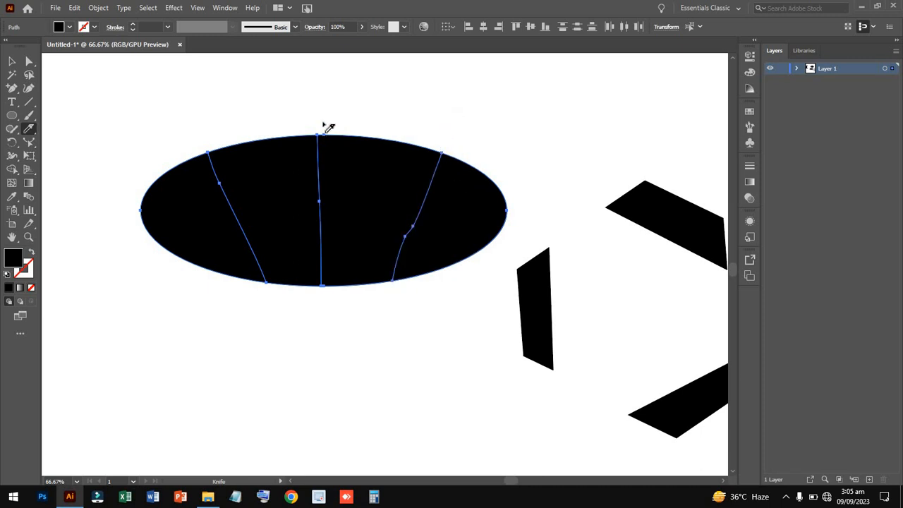
# Cut a rounded notch into the ellipse's upper edge and a squarish one into its lower-left edge with the Knife, and deselect.
pyautogui.moveTo(349, 125)
pyautogui.mouseDown()
pyautogui.moveTo(353, 164)
pyautogui.moveTo(393, 146)
pyautogui.moveTo(412, 120)
pyautogui.mouseUp()
pyautogui.moveTo(202, 266)
pyautogui.mouseDown()
pyautogui.moveTo(199, 243)
pyautogui.moveTo(176, 232)
pyautogui.moveTo(175, 268)
pyautogui.mouseUp()
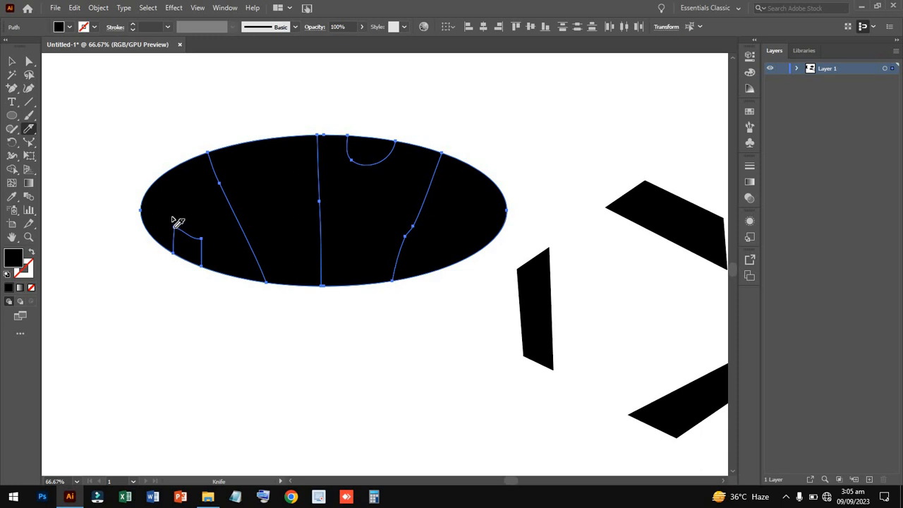
pyautogui.click(10, 63)
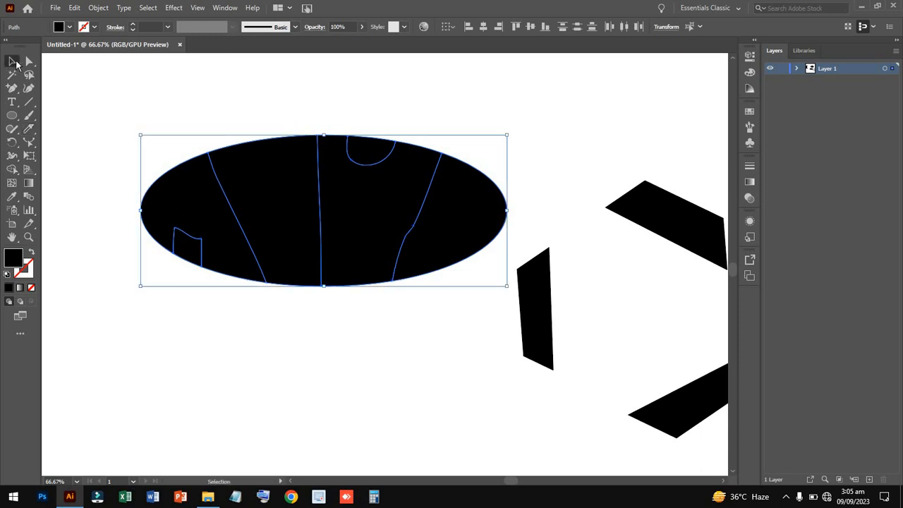
pyautogui.click(294, 294)
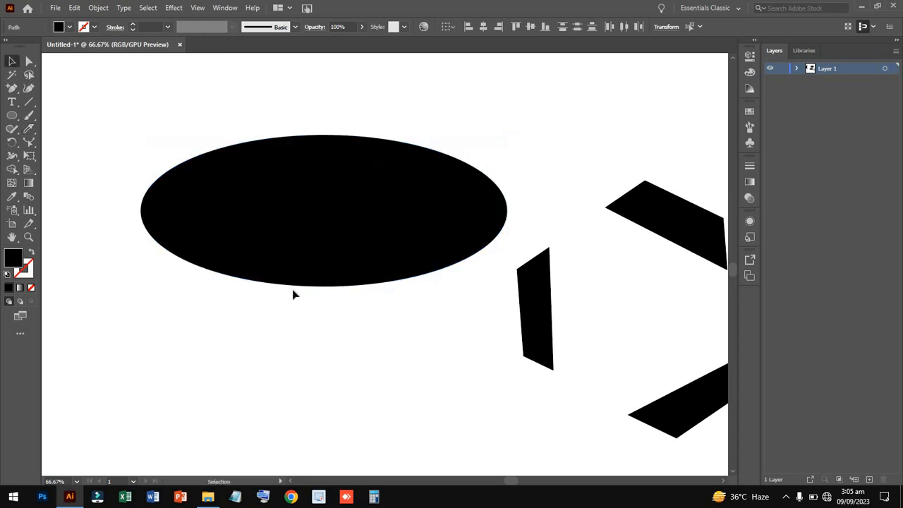
# Pull the ellipse's slices apart: the notched middle one down, the right end up and right, and the two left ones up.
pyautogui.click(363, 209)
pyautogui.moveTo(364, 209); pyautogui.dragTo(373, 331)
pyautogui.moveTo(474, 244); pyautogui.dragTo(572, 150)
pyautogui.moveTo(257, 232); pyautogui.dragTo(272, 163)
pyautogui.doubleClick(185, 204)
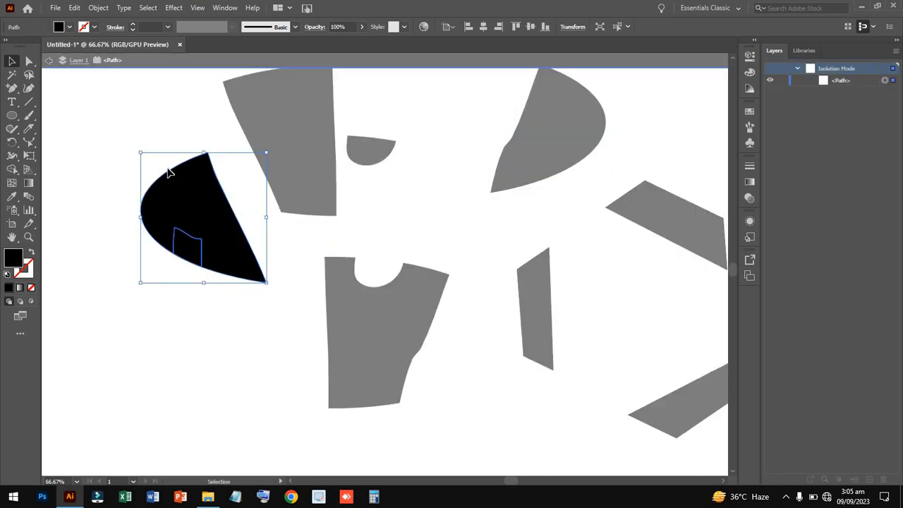
pyautogui.moveTo(177, 171); pyautogui.dragTo(122, 147)
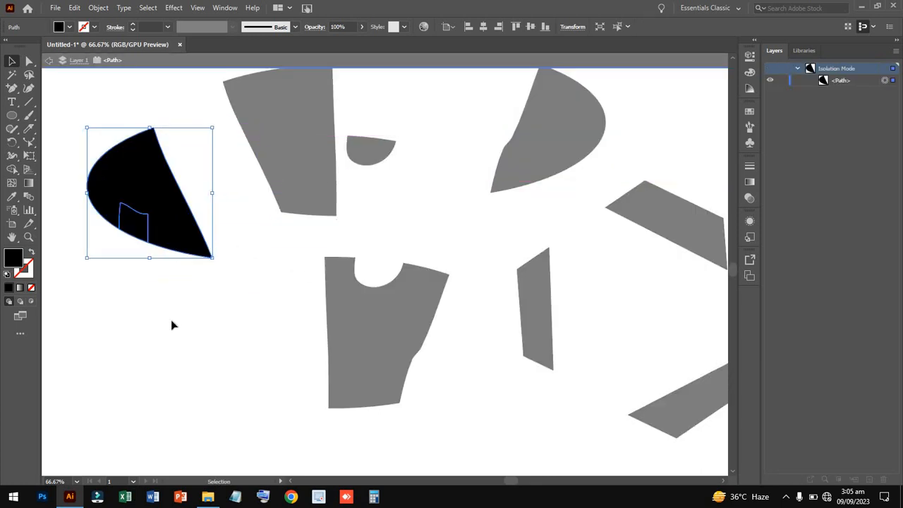
pyautogui.doubleClick(175, 330)
# Try to separate the small squarish cut from the ellipse's left end piece.
pyautogui.click(139, 232)
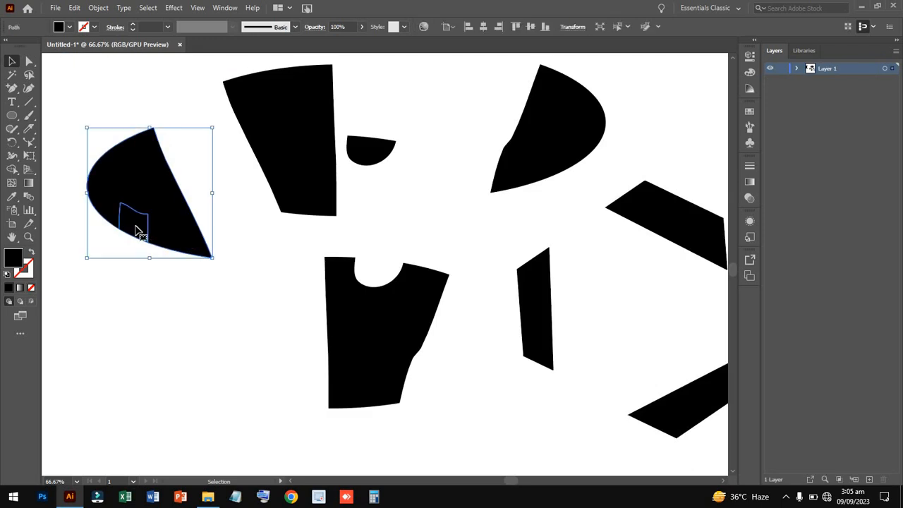
pyautogui.moveTo(136, 235); pyautogui.dragTo(147, 251)
pyautogui.doubleClick(144, 248)
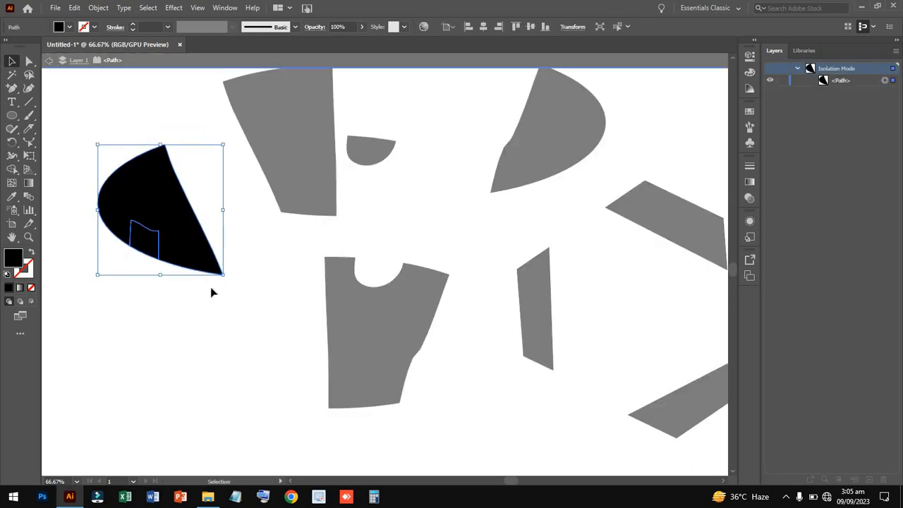
pyautogui.doubleClick(213, 293)
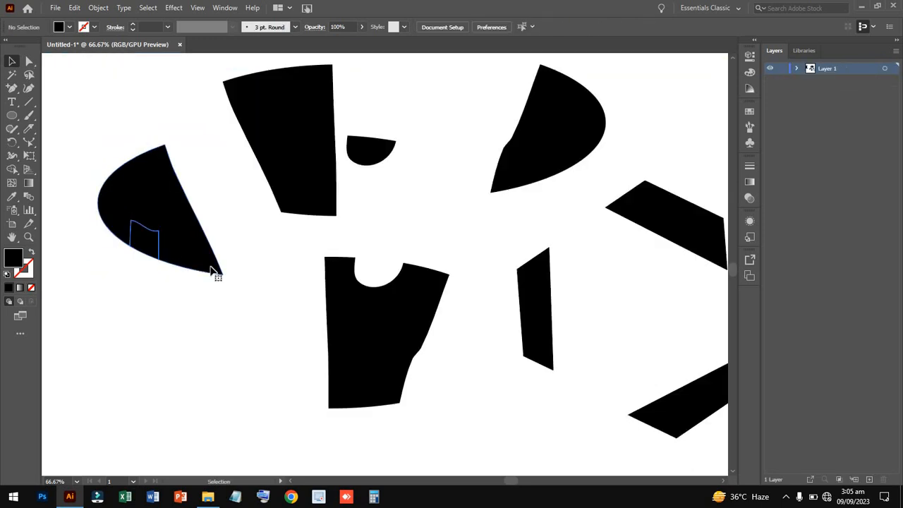
pyautogui.click(212, 269)
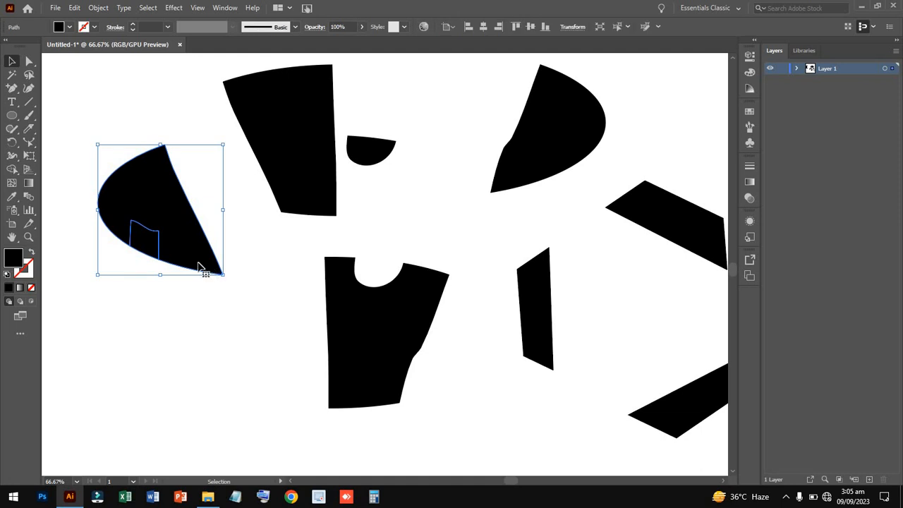
pyautogui.click(184, 318)
pyautogui.click(147, 253)
pyautogui.click(167, 302)
pyautogui.click(145, 250)
pyautogui.click(156, 291)
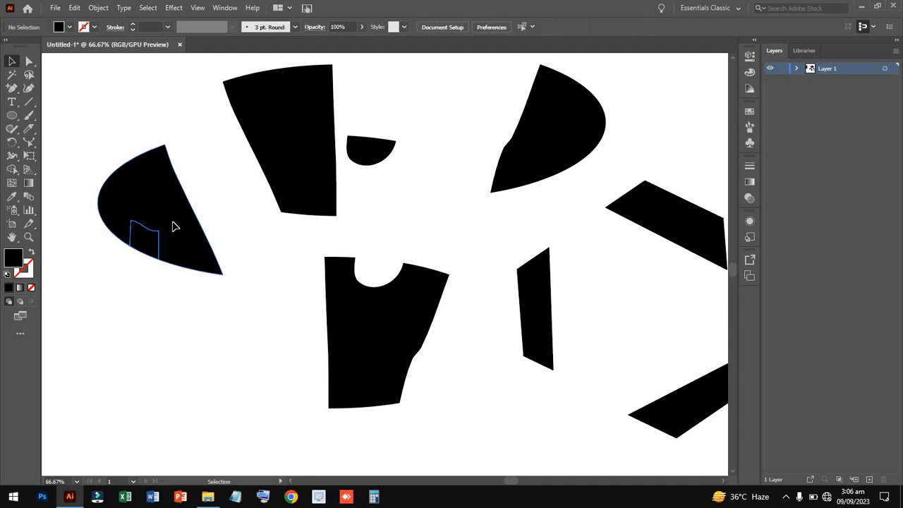
pyautogui.moveTo(177, 225); pyautogui.dragTo(174, 165)
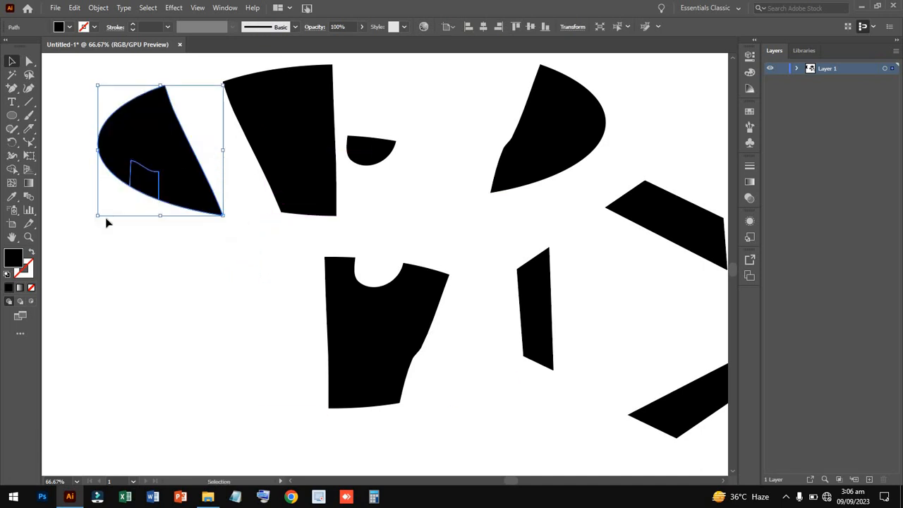
pyautogui.click(426, 179)
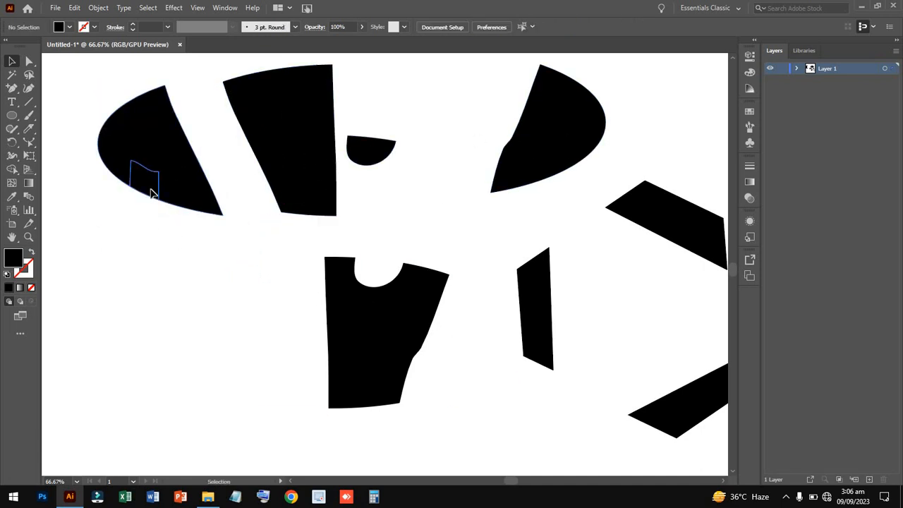
pyautogui.moveTo(153, 194); pyautogui.dragTo(181, 238)
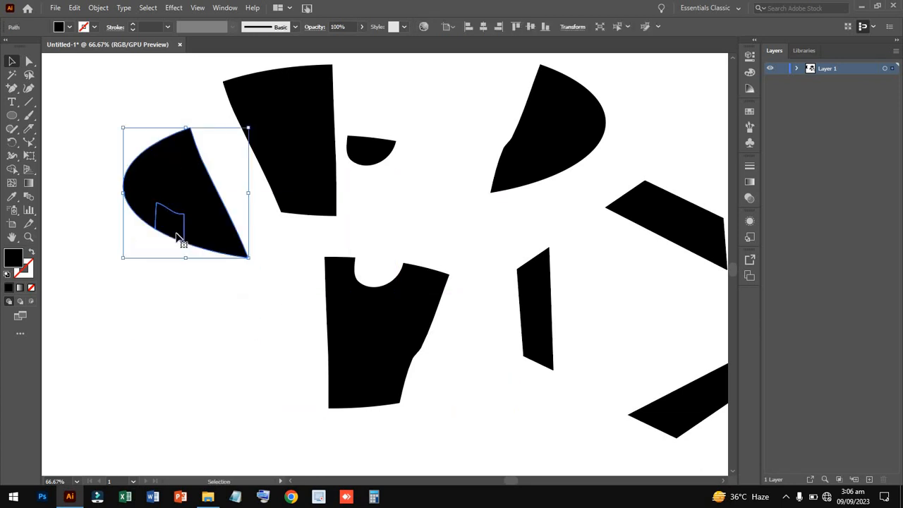
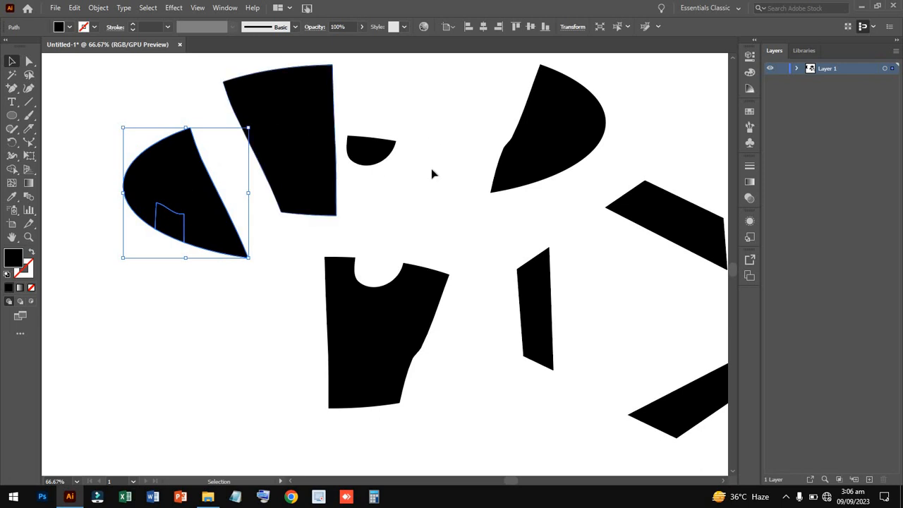
# Move the ellipse's left end piece back against its neighbouring slice and bring the right end piece slightly closer.
pyautogui.moveTo(185, 220); pyautogui.dragTo(218, 174)
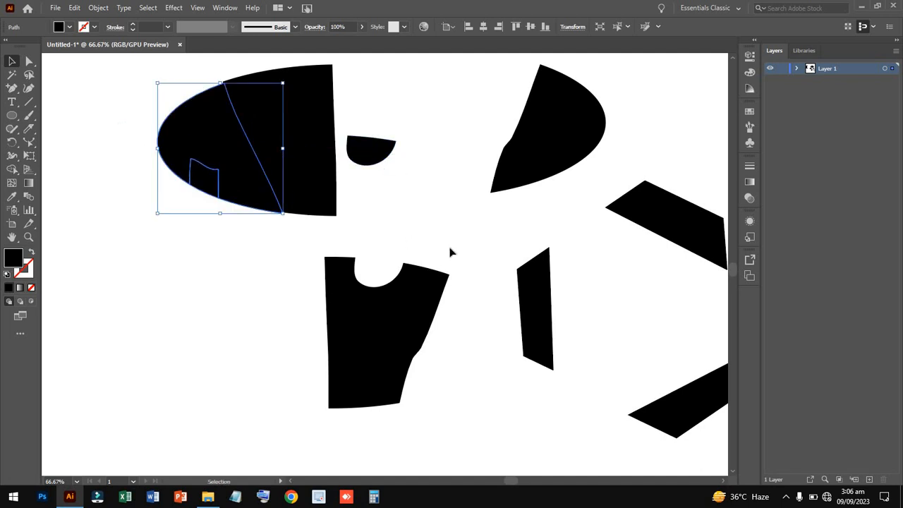
pyautogui.moveTo(522, 150); pyautogui.dragTo(500, 156)
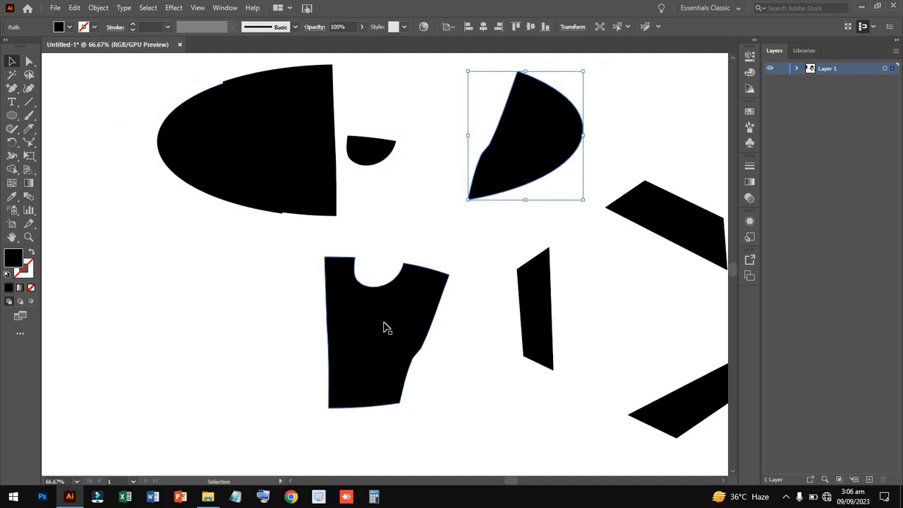
pyautogui.doubleClick(388, 329)
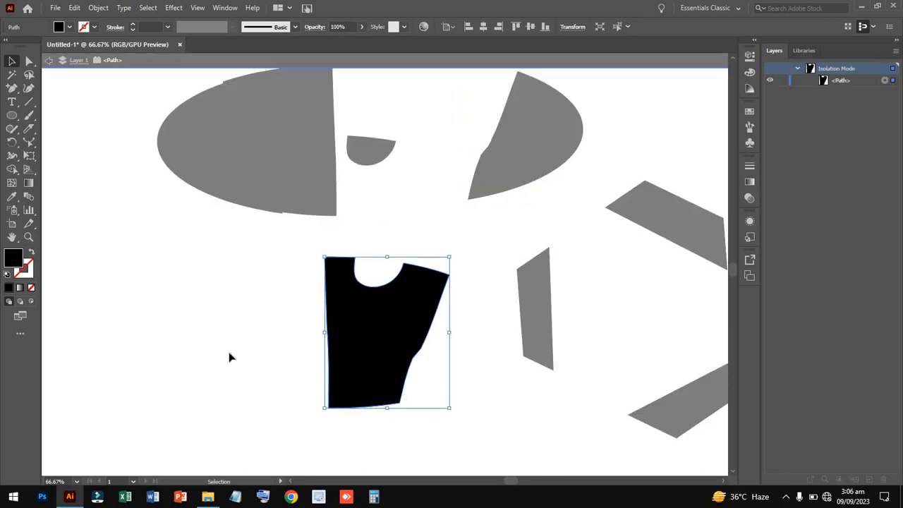
pyautogui.doubleClick(229, 358)
# Move the notched middle slice up against the rejoined left slices, nudging it left to close the gap, and select the left end piece.
pyautogui.moveTo(386, 285); pyautogui.dragTo(393, 153)
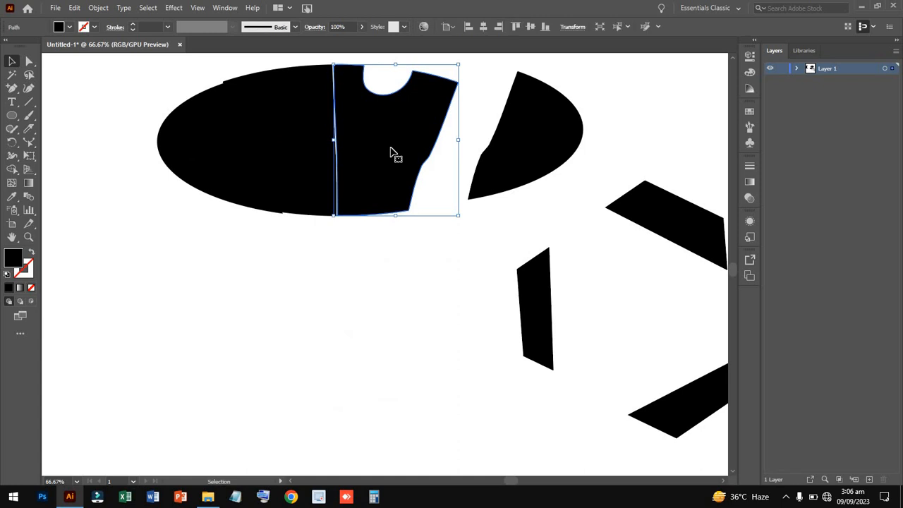
pyautogui.press('Left')
pyautogui.press('Left')
pyautogui.press('Left')
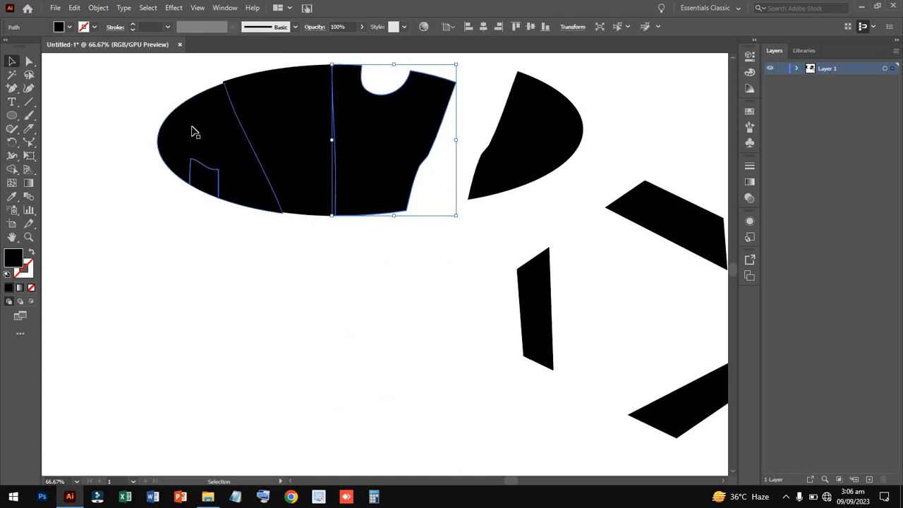
pyautogui.click(196, 132)
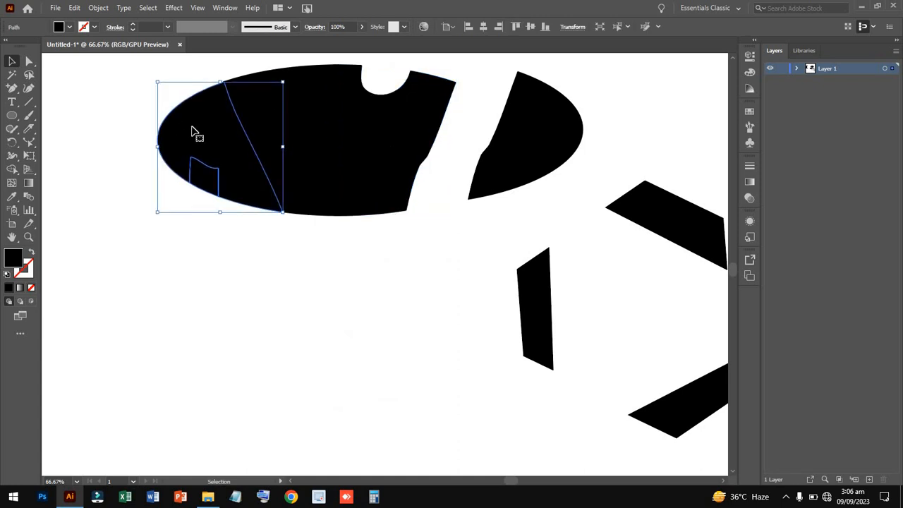
# Move the right end piece against the notched middle slice to complete the ellipse, and deselect it.
pyautogui.click(501, 165)
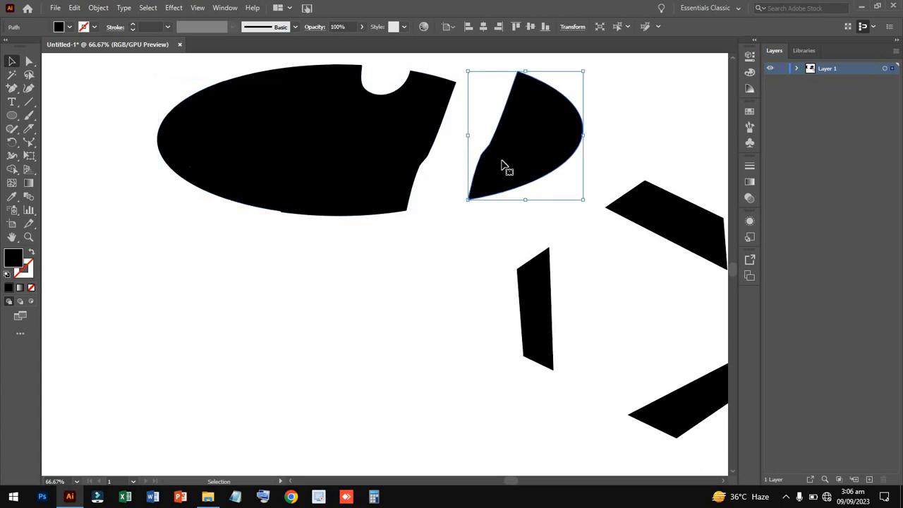
pyautogui.moveTo(501, 164); pyautogui.dragTo(438, 176)
pyautogui.click(383, 77)
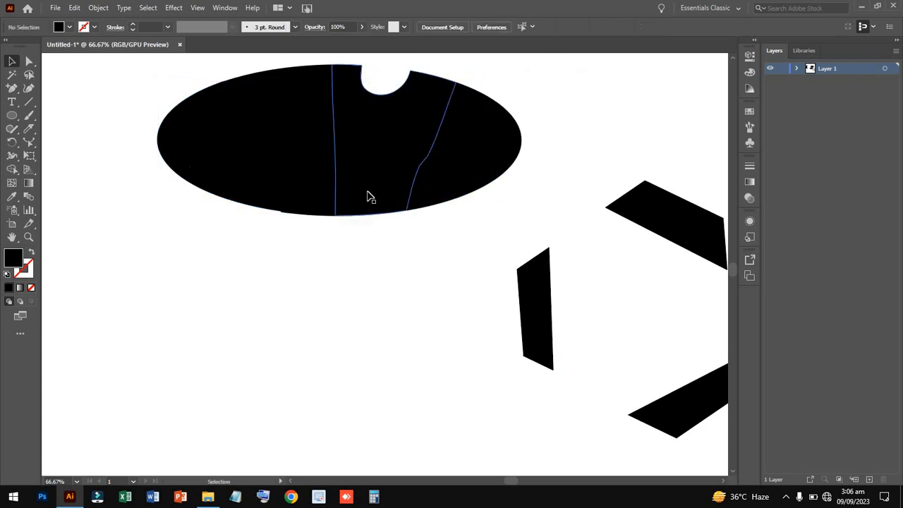
# Pull the notched slice down out of the ellipse and move the small half-round piece up above the opening.
pyautogui.moveTo(377, 167); pyautogui.dragTo(377, 318)
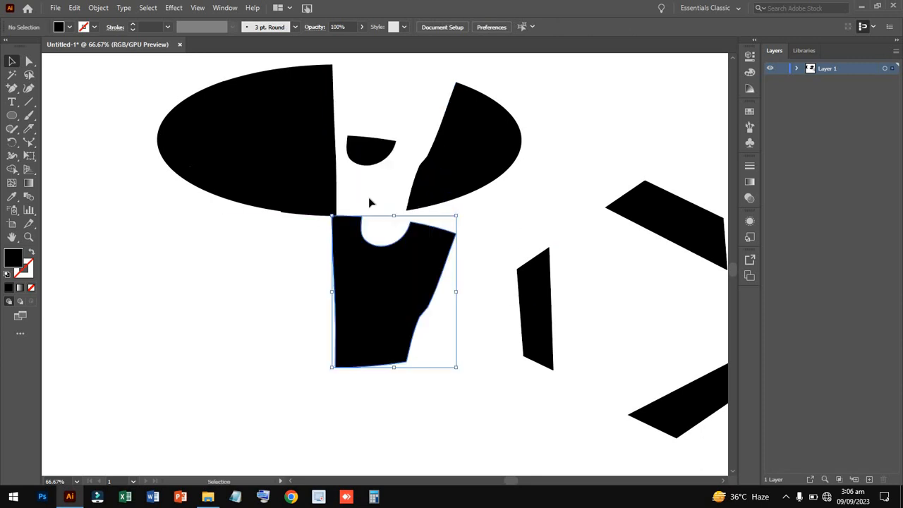
pyautogui.doubleClick(371, 152)
pyautogui.moveTo(382, 156); pyautogui.dragTo(396, 73)
pyautogui.click(386, 307)
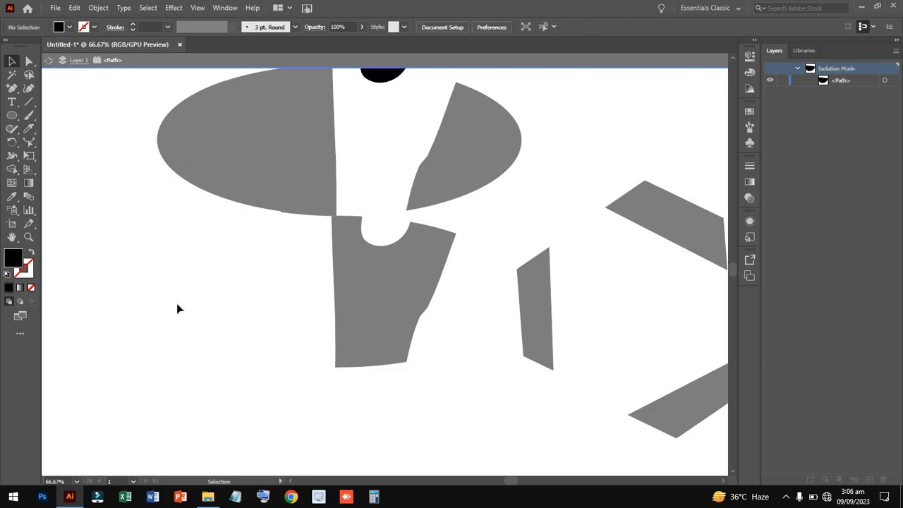
pyautogui.doubleClick(177, 306)
# Move the notched slice back up into the ellipse and nudge the right end piece left to close the gap between them.
pyautogui.click(411, 302)
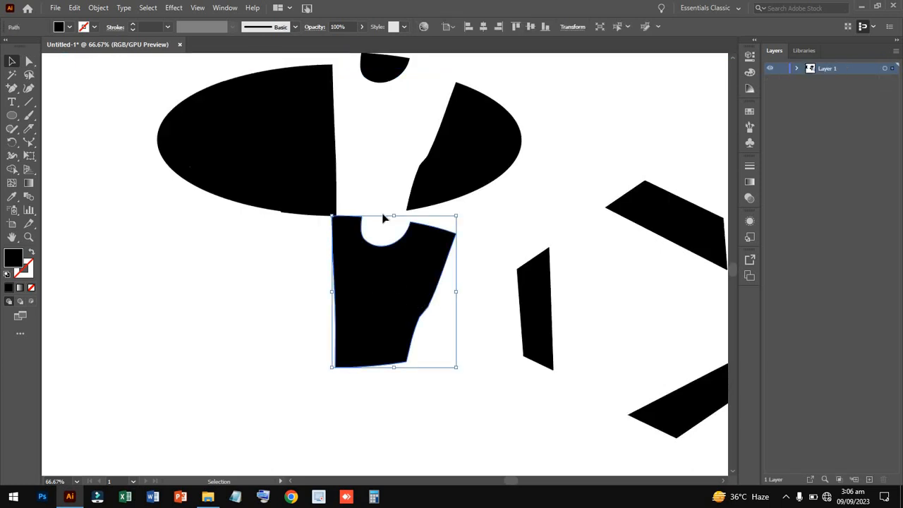
pyautogui.moveTo(382, 216); pyautogui.dragTo(395, 145)
pyautogui.click(476, 152)
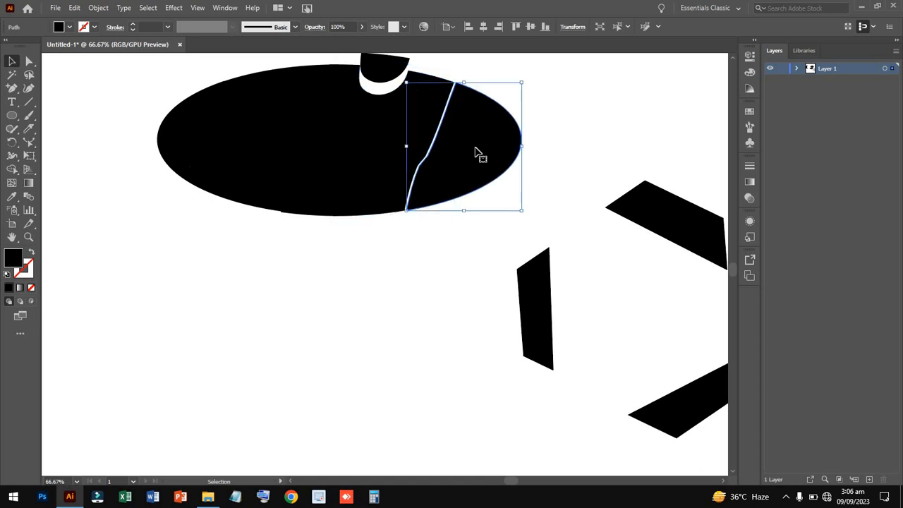
pyautogui.press('Left')
pyautogui.press('Left')
pyautogui.press('Left')
pyautogui.press('Left')
pyautogui.press('Left')
pyautogui.press('Left')
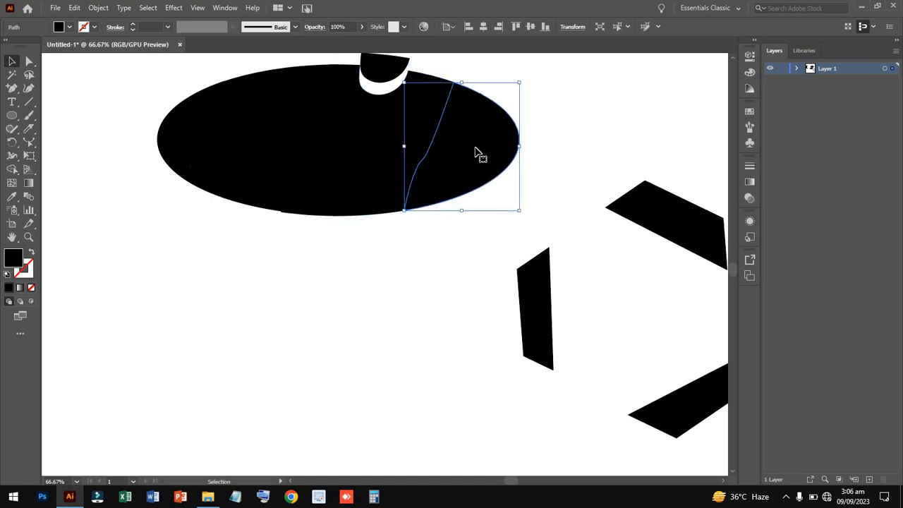
# Nudge the small half-round piece down and slightly left until it fills the notch in the ellipse's upper edge.
pyautogui.scroll(5, 476, 151)
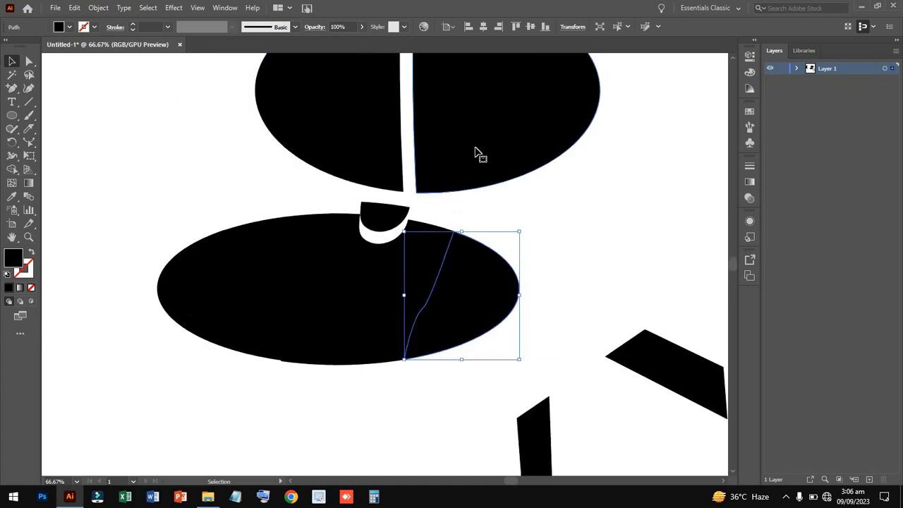
pyautogui.click(402, 226)
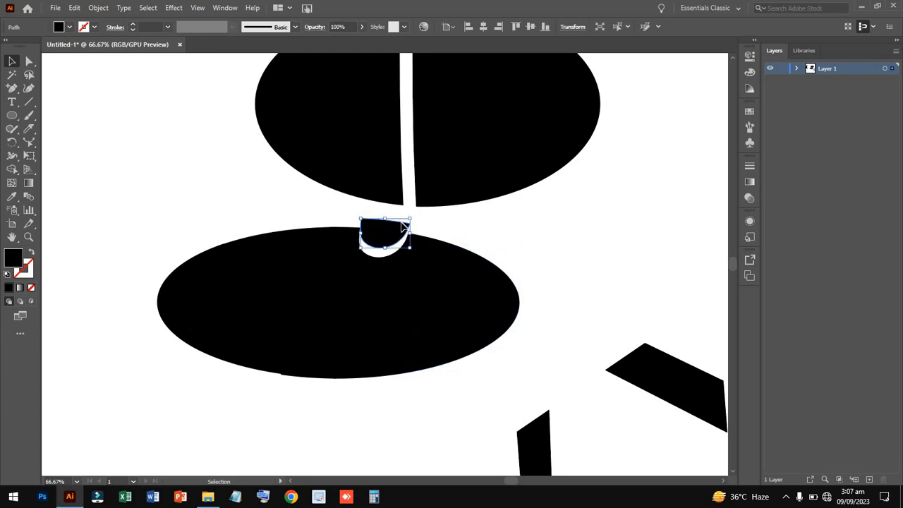
pyautogui.press('Down')
pyautogui.press('Down')
pyautogui.press('Down')
pyautogui.press('Down')
pyautogui.press('Down')
pyautogui.press('Down')
pyautogui.press('Down')
pyautogui.press('Down')
pyautogui.press('Down')
pyautogui.press('Down')
pyautogui.press('Down')
pyautogui.press('Down')
pyautogui.press('Down')
pyautogui.press('Down')
pyautogui.press('Down')
pyautogui.press('Down')
pyautogui.press('Down')
pyautogui.press('Down')
pyautogui.press('Down')
pyautogui.press('Down')
pyautogui.press('Left')
pyautogui.press('Left')
pyautogui.press('Left')
pyautogui.press('Left')
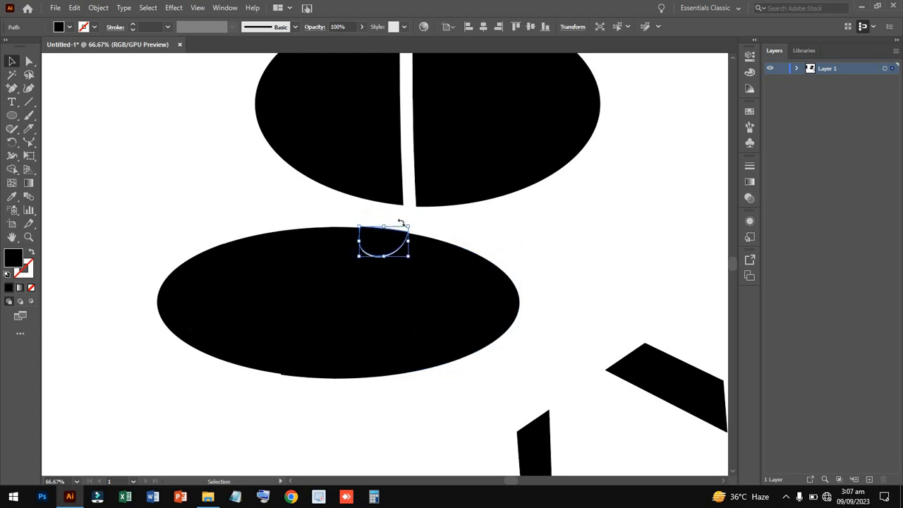
pyautogui.press('Down')
pyautogui.press('Down')
pyautogui.press('Down')
pyautogui.press('Down')
pyautogui.press('Down')
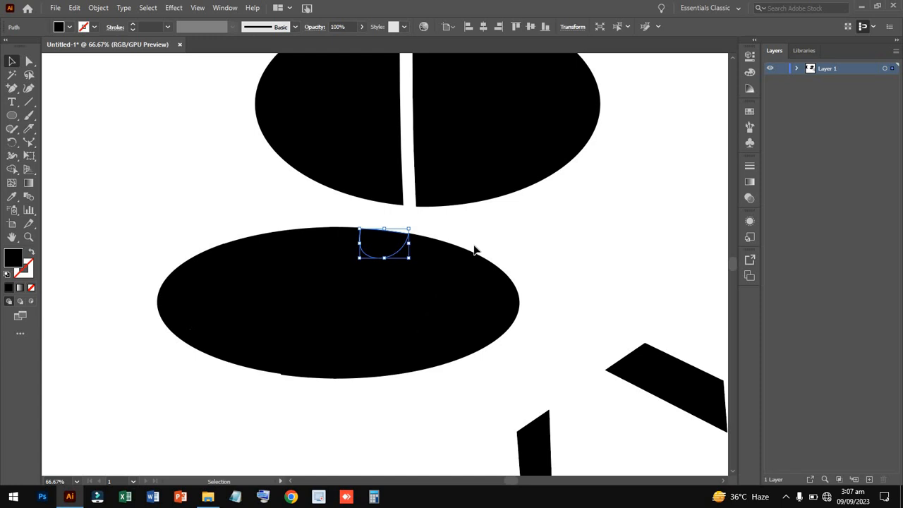
# Fine-tune the half-round piece's fit in the notch with small nudges, and deselect it.
pyautogui.click(456, 280)
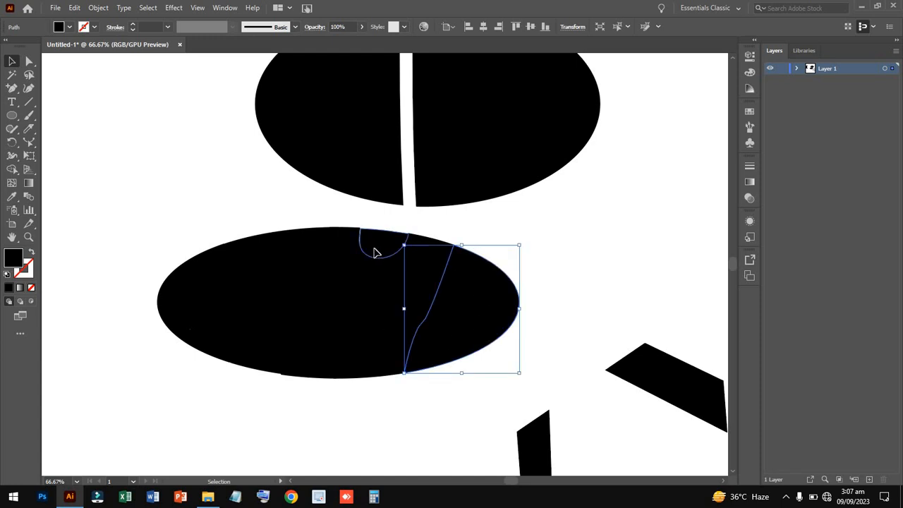
pyautogui.click(375, 252)
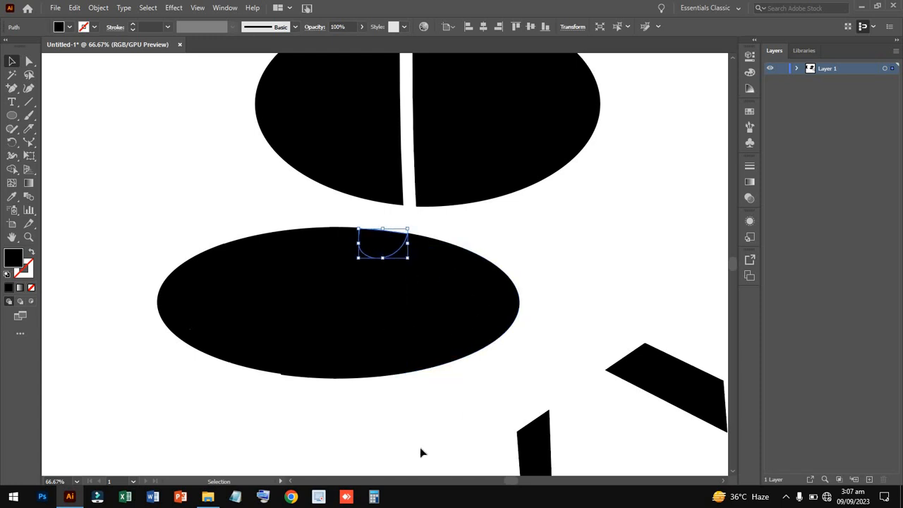
pyautogui.click(434, 392)
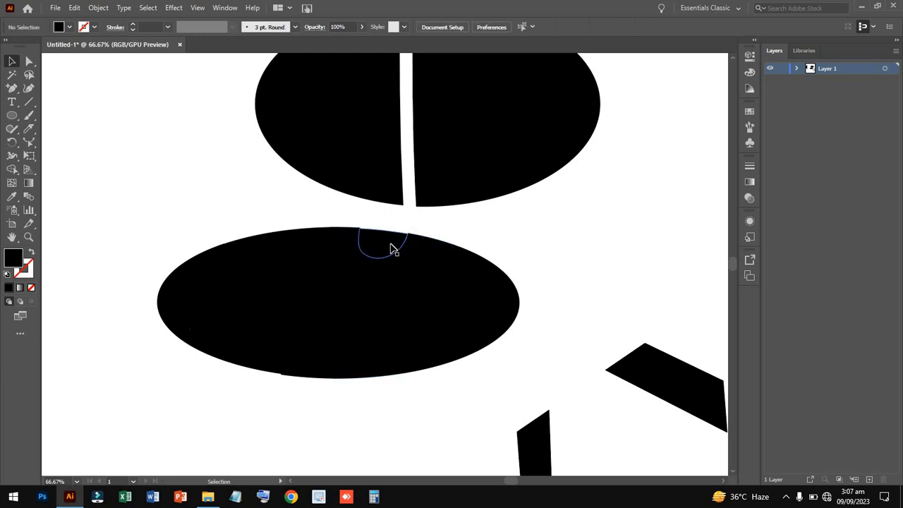
pyautogui.click(392, 248)
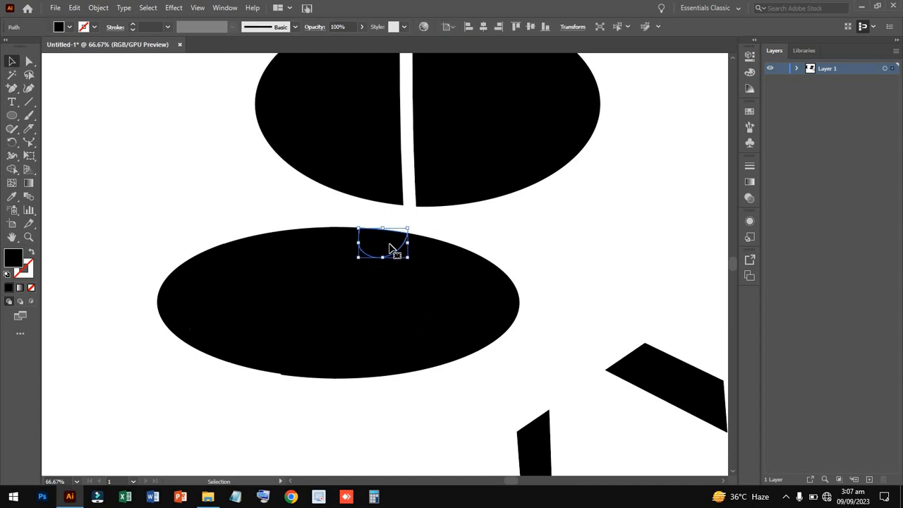
pyautogui.press('Up')
pyautogui.press('Right')
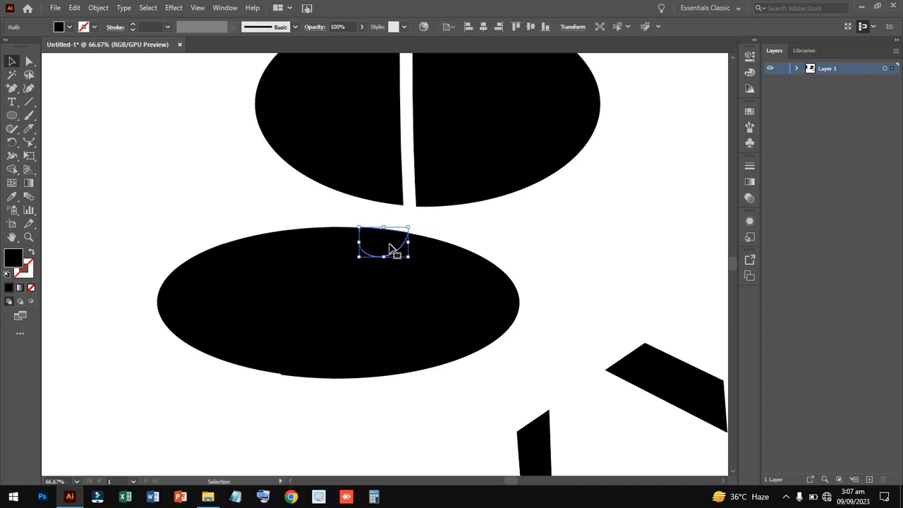
pyautogui.press('Left')
pyautogui.press('Right')
pyautogui.press('Down')
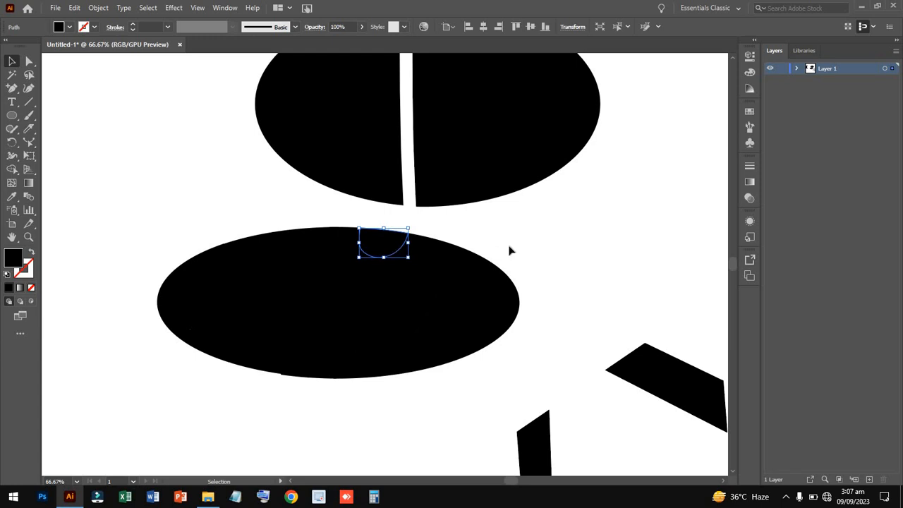
pyautogui.click(452, 237)
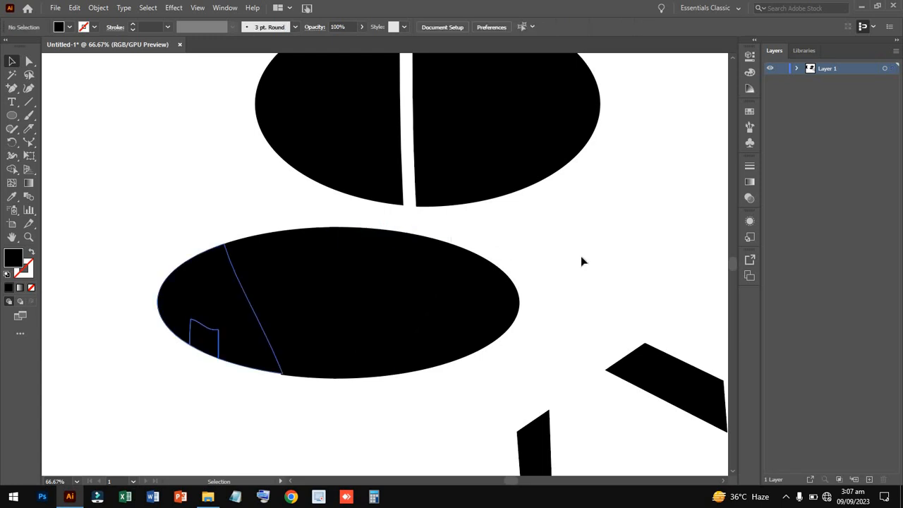
# Try to pull the small cut area out of the left end piece in isolation mode, and exit isolation mode.
pyautogui.doubleClick(210, 347)
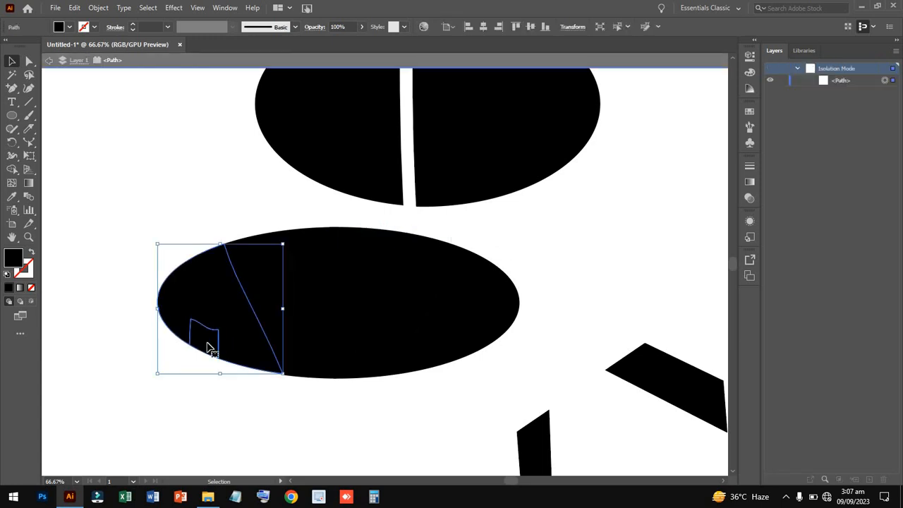
pyautogui.moveTo(201, 341); pyautogui.dragTo(202, 351)
pyautogui.rightClick(201, 350)
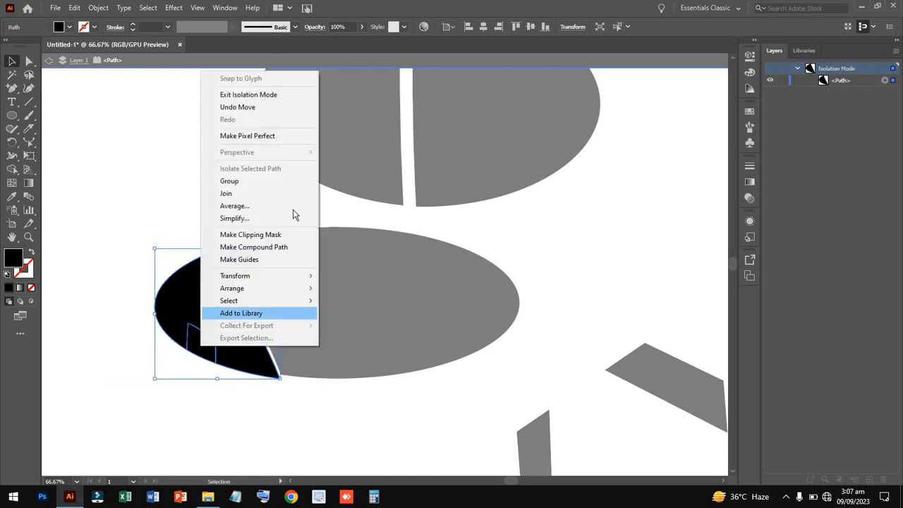
pyautogui.click(166, 227)
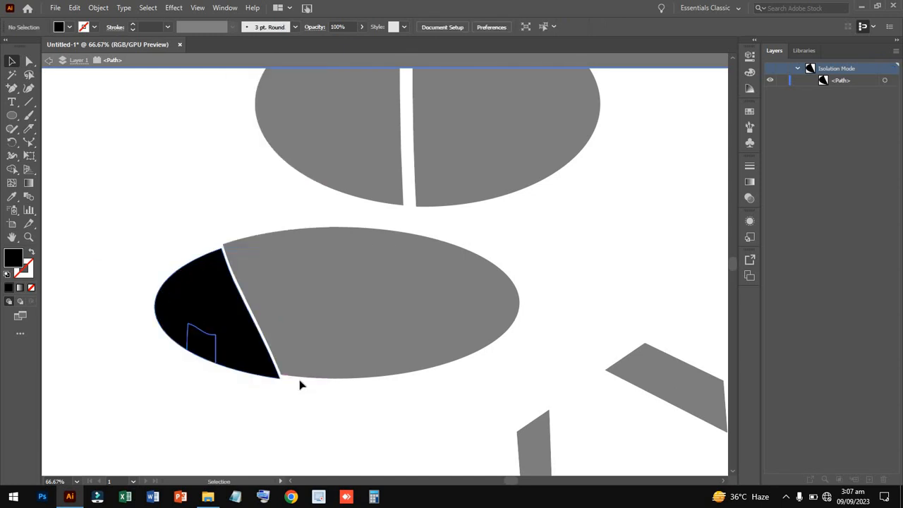
pyautogui.doubleClick(305, 379)
# Nudge the left end piece up and right to close its gap with the rest of the ellipse.
pyautogui.click(242, 361)
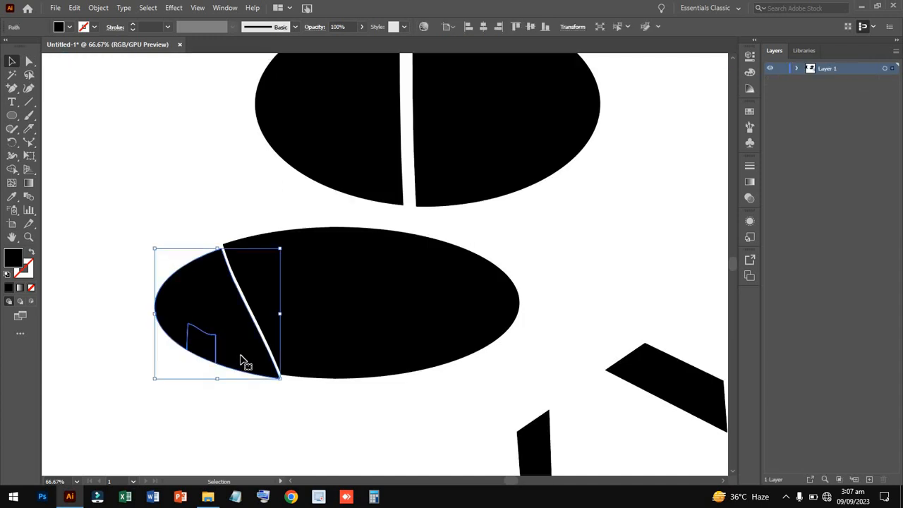
pyautogui.press('Up')
pyautogui.press('Up')
pyautogui.press('Up')
pyautogui.press('Up')
pyautogui.press('Up')
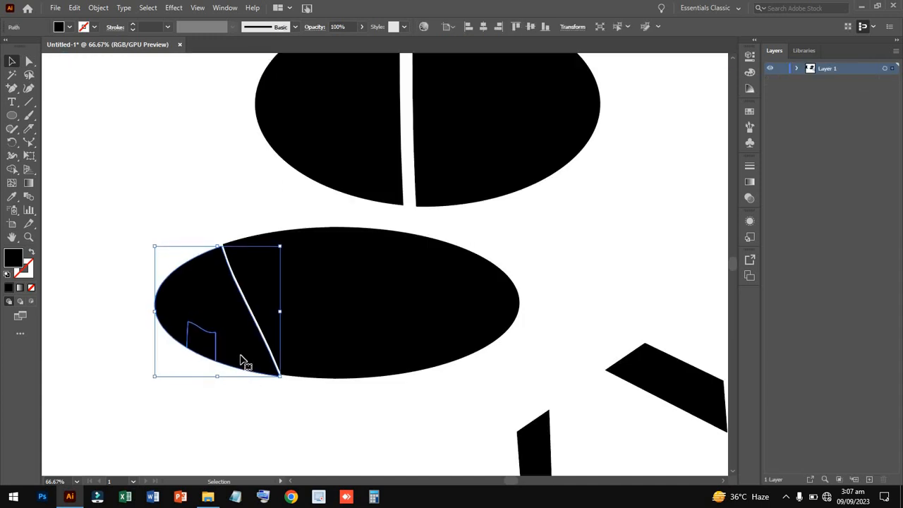
pyautogui.press('Right')
pyautogui.press('Right')
pyautogui.press('Right')
pyautogui.press('Right')
pyautogui.press('Up')
pyautogui.press('Up')
pyautogui.press('Up')
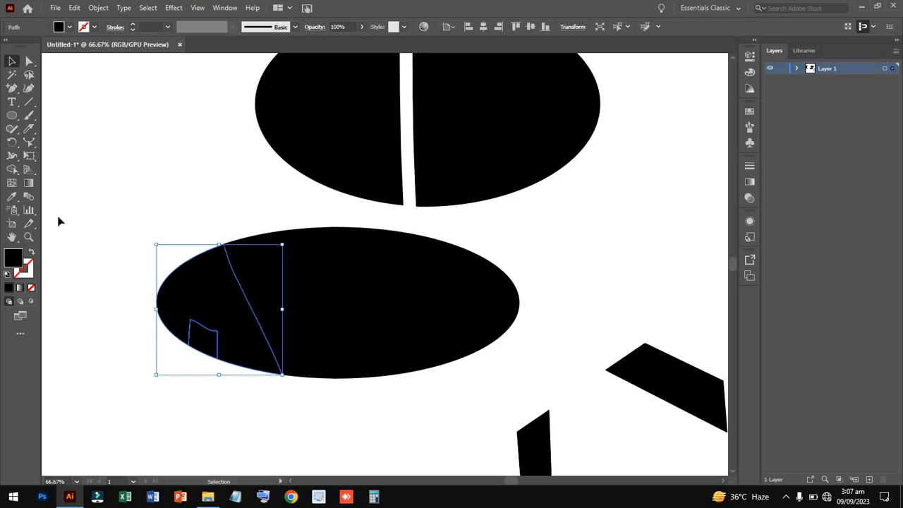
# Try again to move the small cut area separately from the left end piece with the Selection tool.
pyautogui.click(29, 130)
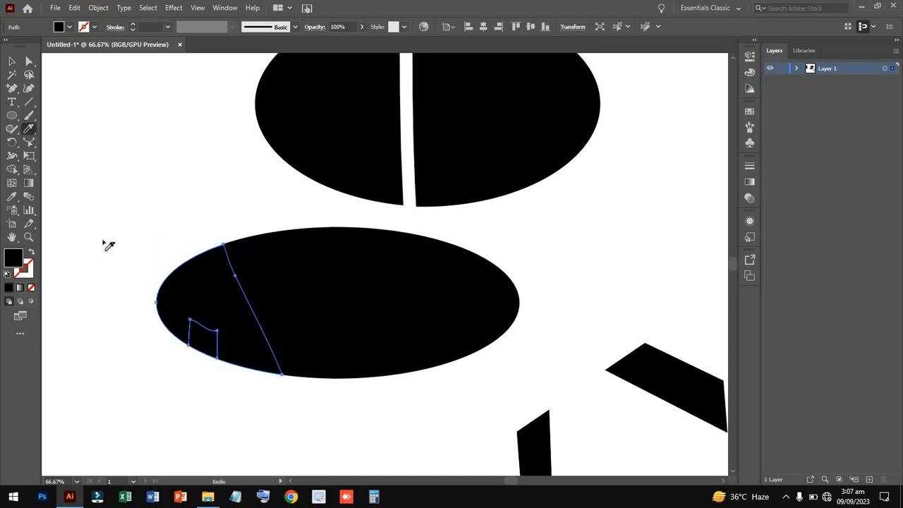
pyautogui.click(11, 61)
pyautogui.click(190, 335)
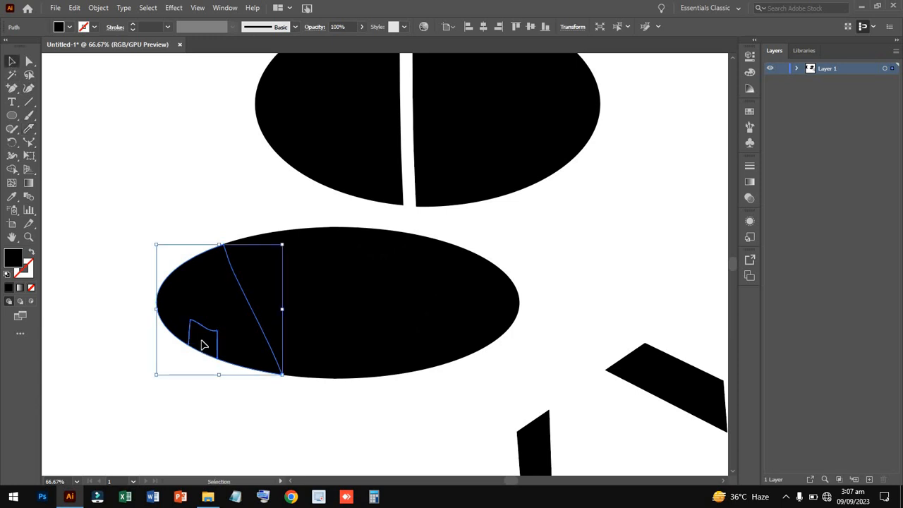
pyautogui.moveTo(200, 344)
pyautogui.mouseDown()
pyautogui.moveTo(200, 396)
pyautogui.moveTo(202, 321)
pyautogui.moveTo(201, 332)
pyautogui.mouseUp()
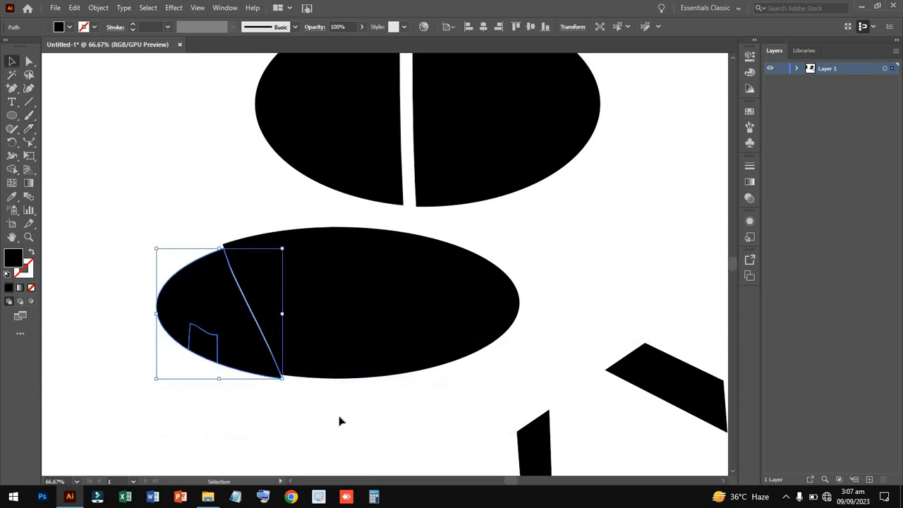
# Nudge the left end piece back up and right until it lines up with the ellipse, and deselect it.
pyautogui.press('Up')
pyautogui.press('Up')
pyautogui.press('Up')
pyautogui.press('Up')
pyautogui.press('Up')
pyautogui.press('Up')
pyautogui.press('Up')
pyautogui.press('Up')
pyautogui.press('Up')
pyautogui.press('Up')
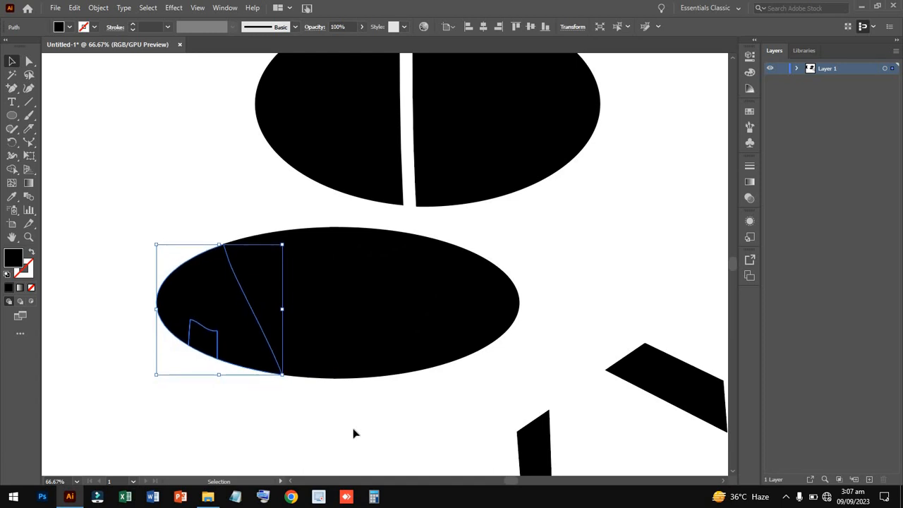
pyautogui.press('Right')
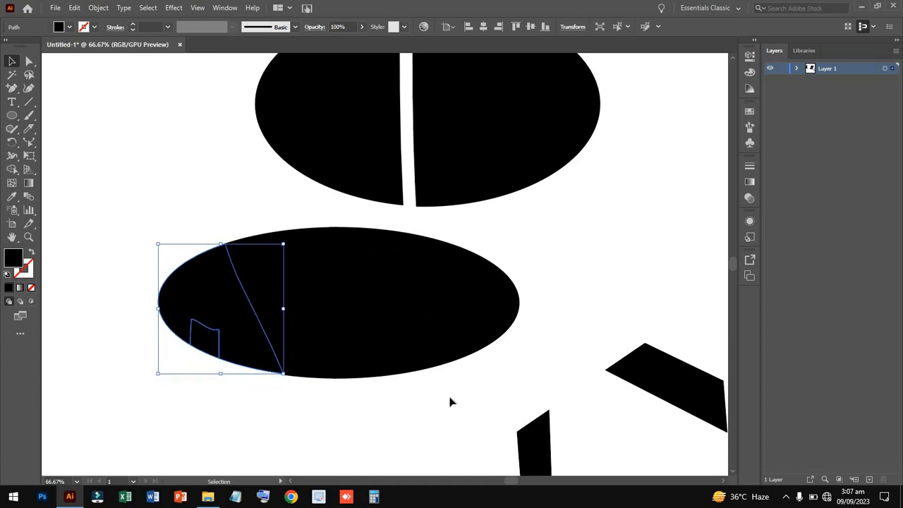
pyautogui.click(364, 389)
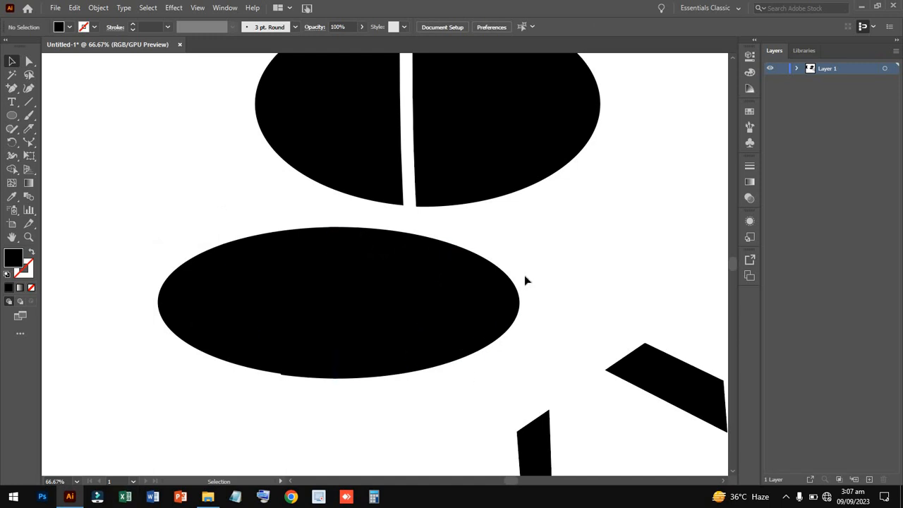
# Fill the right end piece of the ellipse with bright red.
pyautogui.click(490, 310)
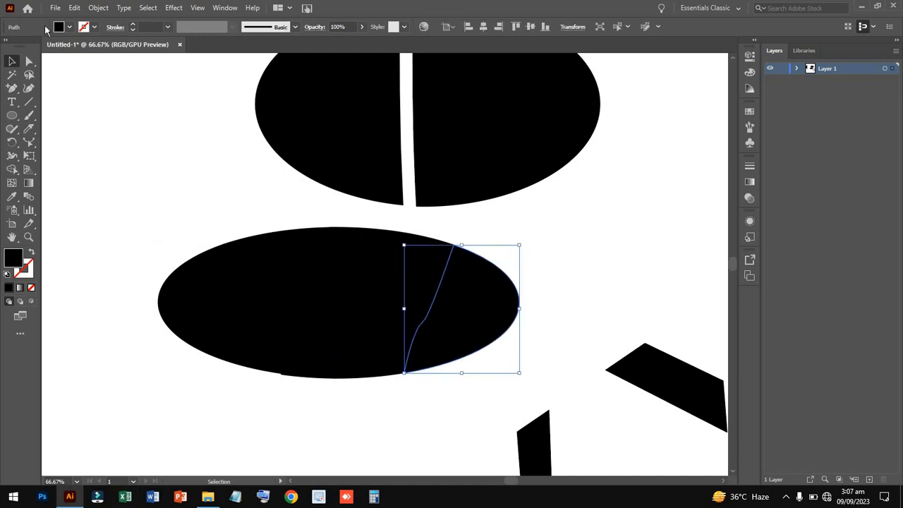
pyautogui.click(58, 28)
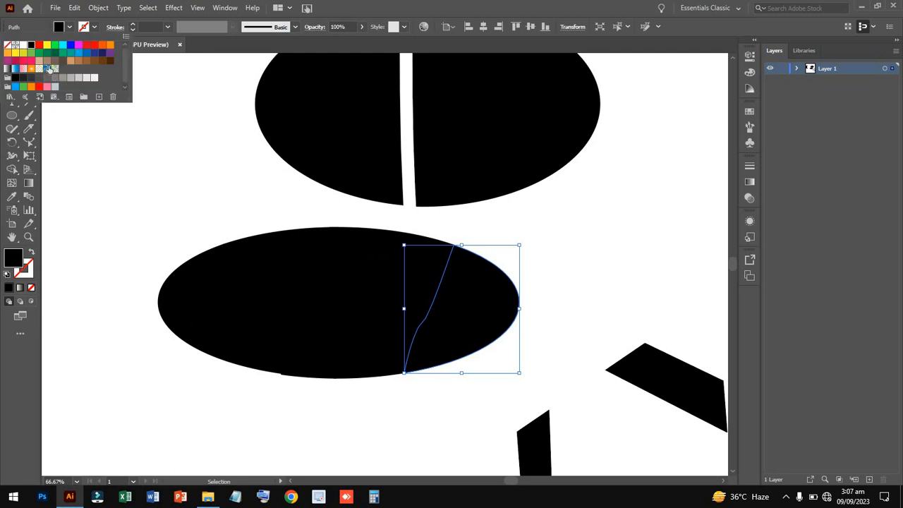
pyautogui.click(39, 45)
pyautogui.press('Escape')
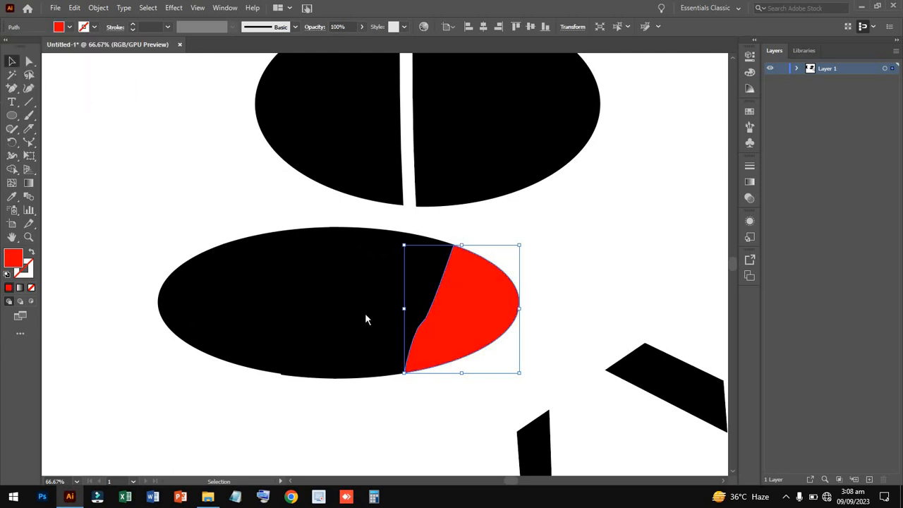
# Fill the notched middle slice next to the bright red end piece with a slightly deeper red.
pyautogui.click(354, 310)
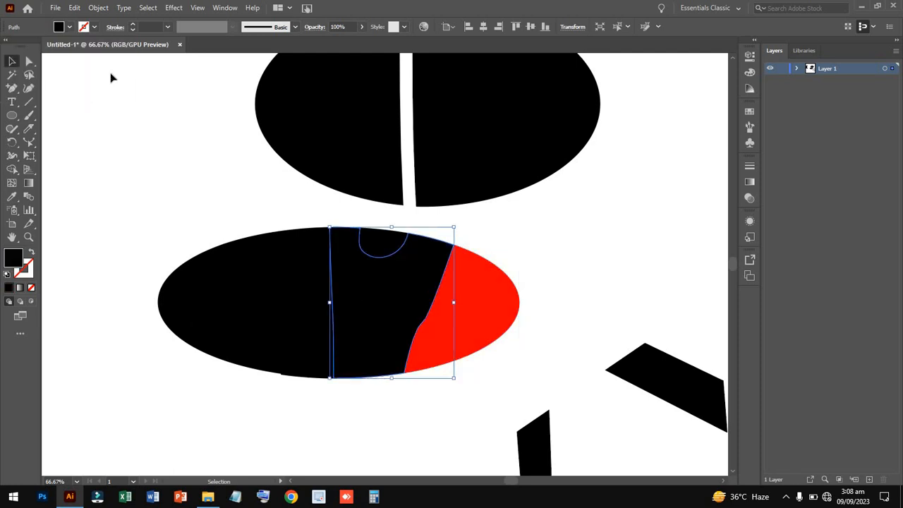
pyautogui.click(60, 28)
pyautogui.click(87, 46)
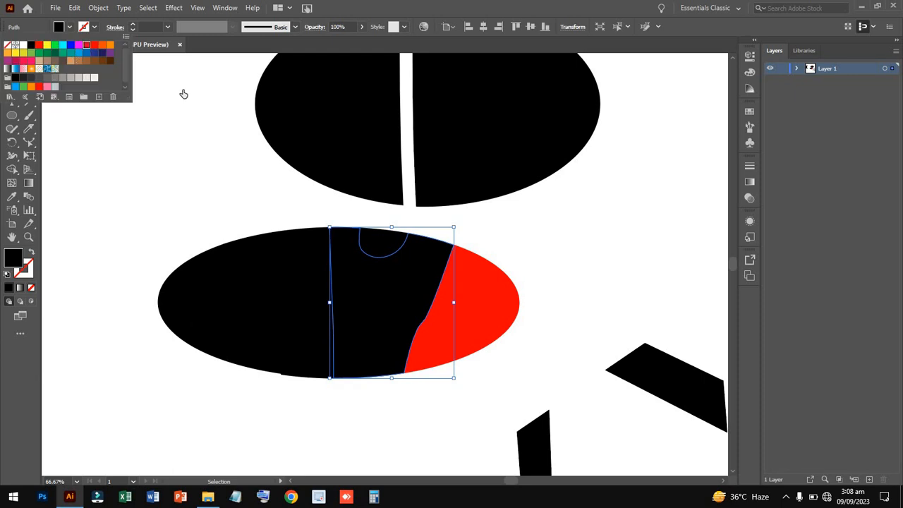
pyautogui.press('Escape')
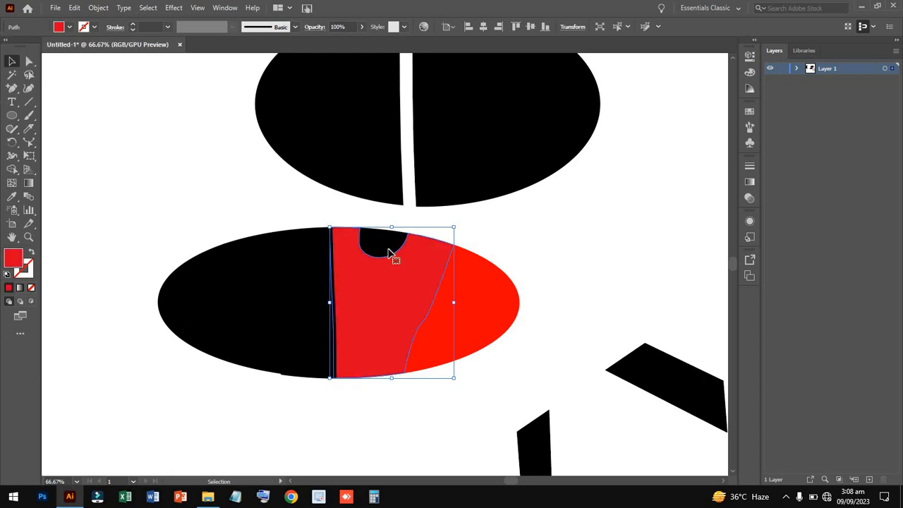
# Isolate the small half-round piece in the notch and fill it with red FF1D25.
pyautogui.doubleClick(388, 252)
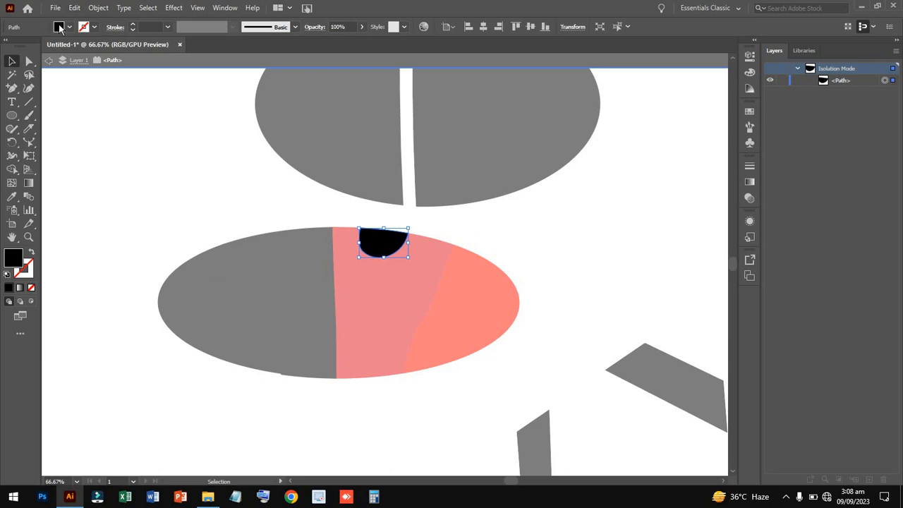
pyautogui.click(59, 26)
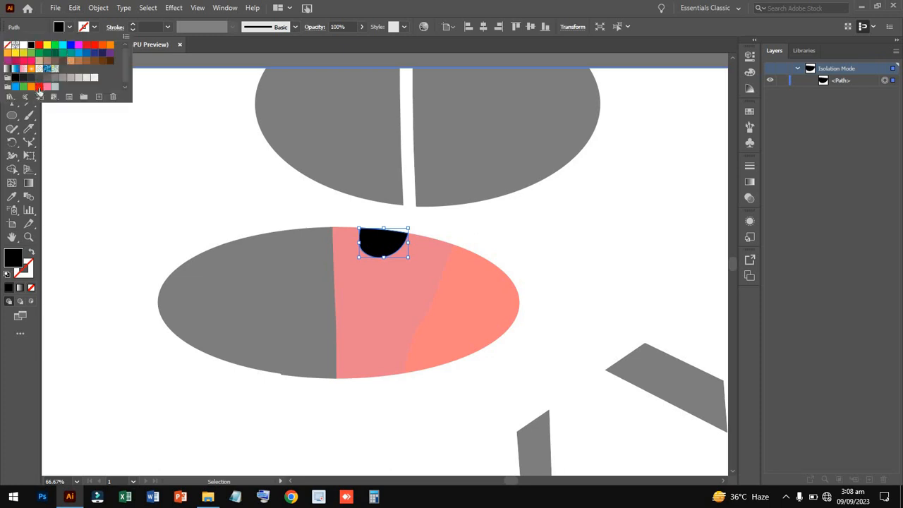
pyautogui.click(39, 87)
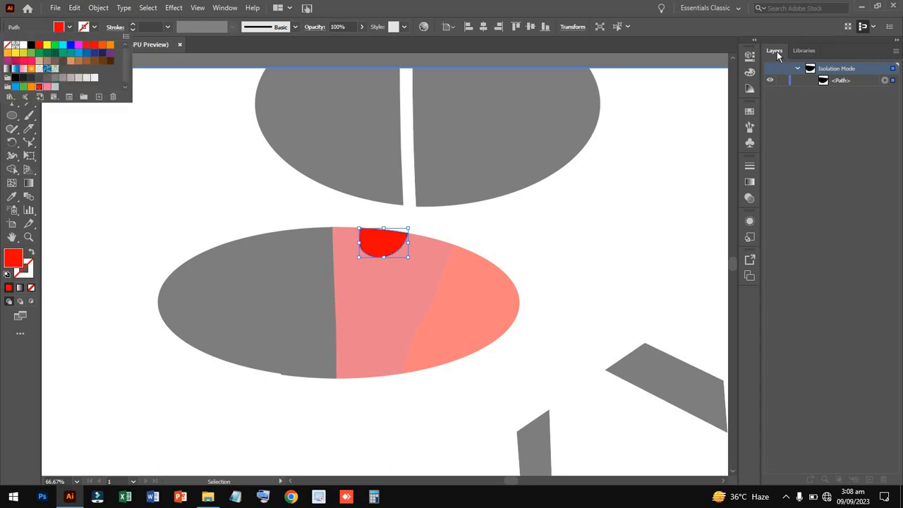
# Open the Color panel and detach it from the dock so that it floats over the canvas.
pyautogui.click(222, 11)
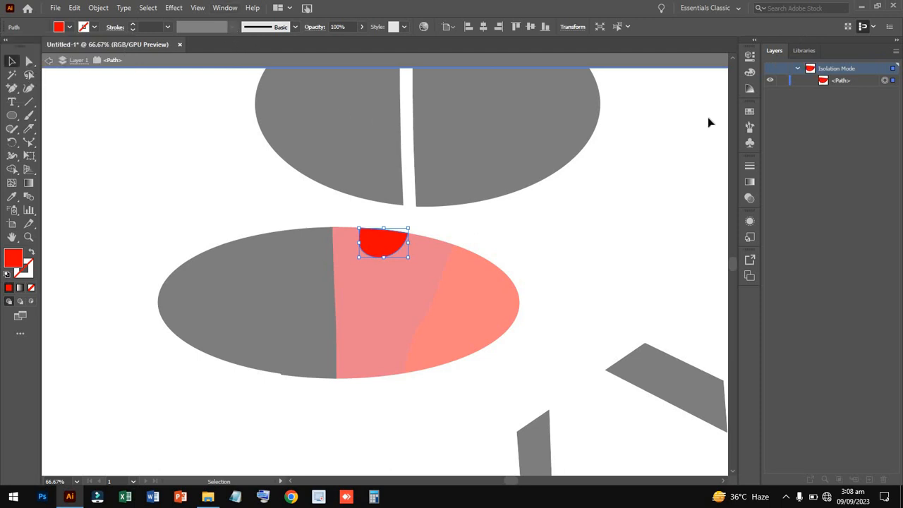
pyautogui.click(751, 73)
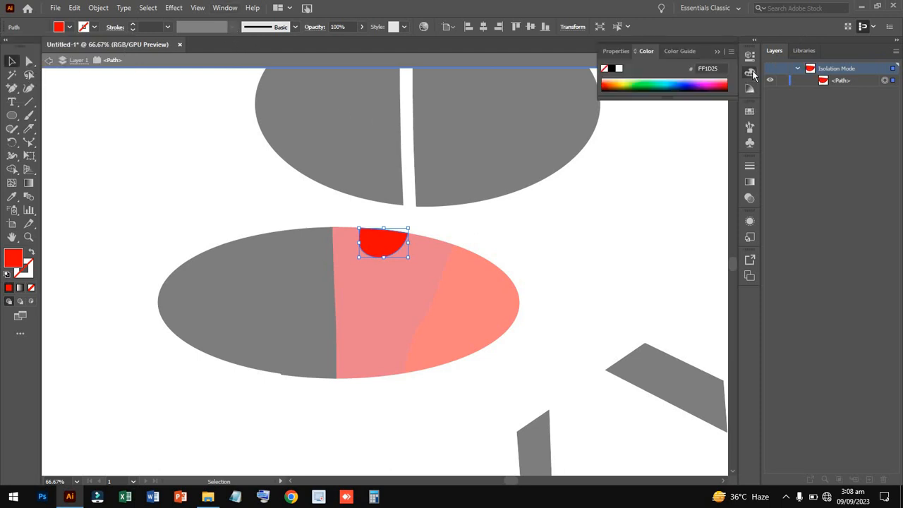
pyautogui.moveTo(751, 73); pyautogui.dragTo(582, 186)
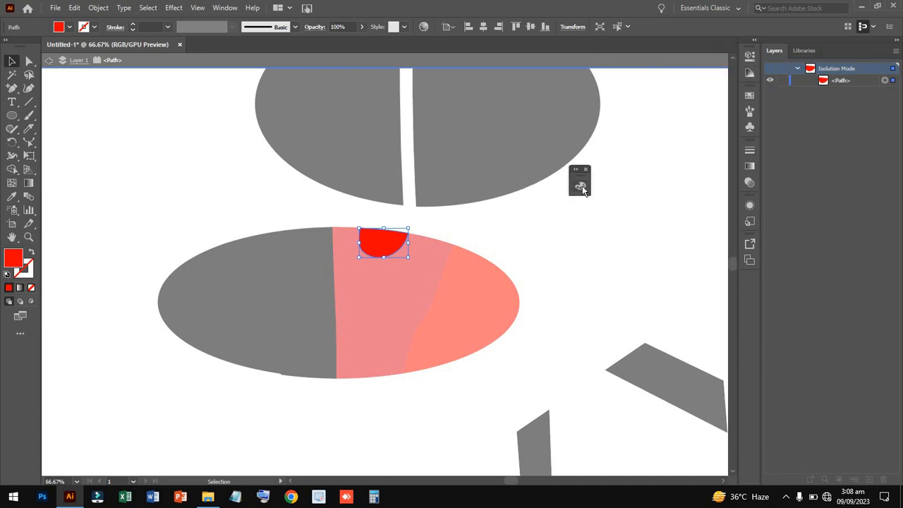
# Close the floating Color panel.
pyautogui.click(578, 176)
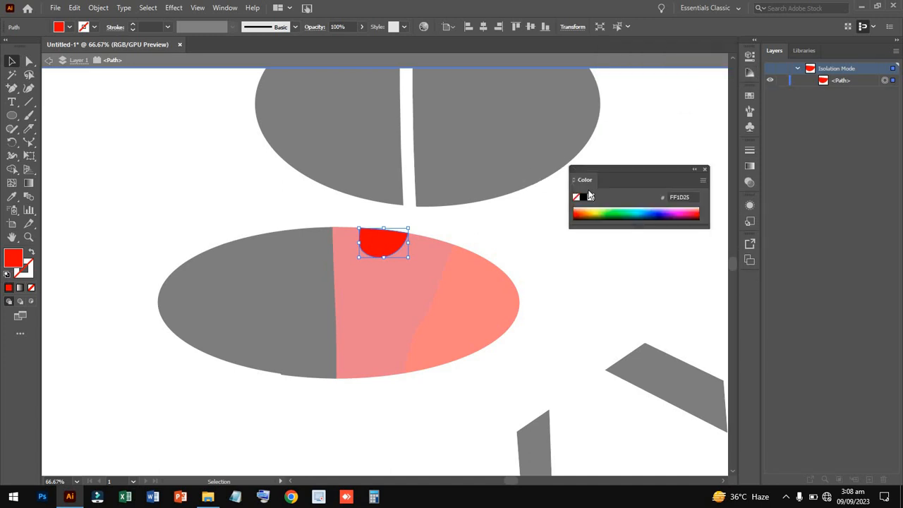
pyautogui.doubleClick(582, 179)
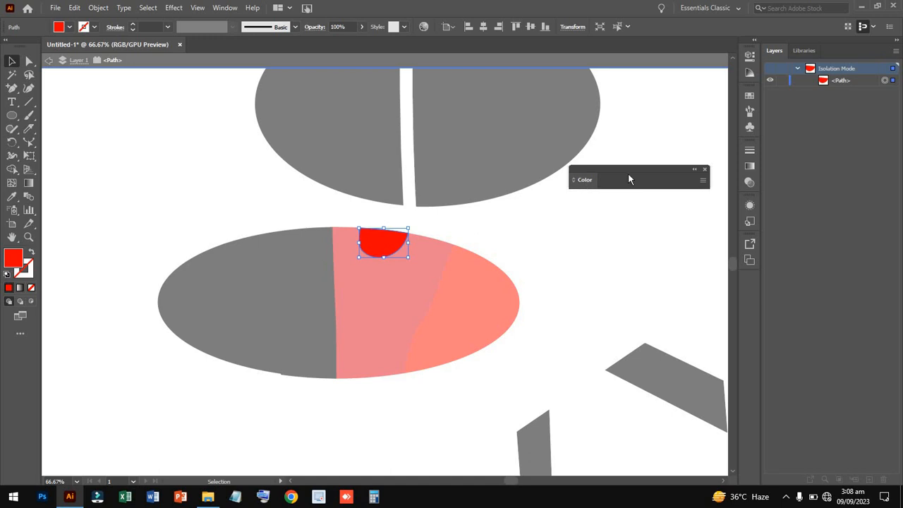
pyautogui.click(706, 169)
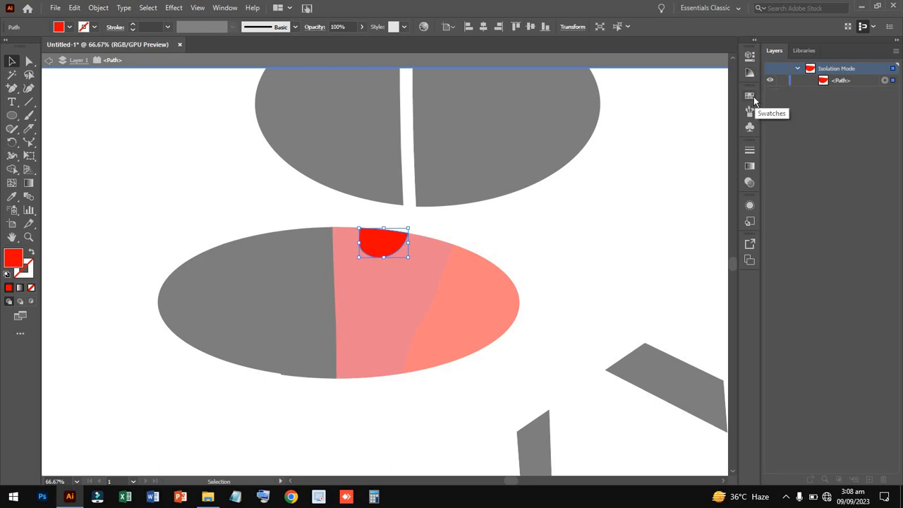
# Detach the Swatches panel so it floats expanded over the canvas, and exit isolation mode.
pyautogui.moveTo(753, 96); pyautogui.dragTo(691, 86)
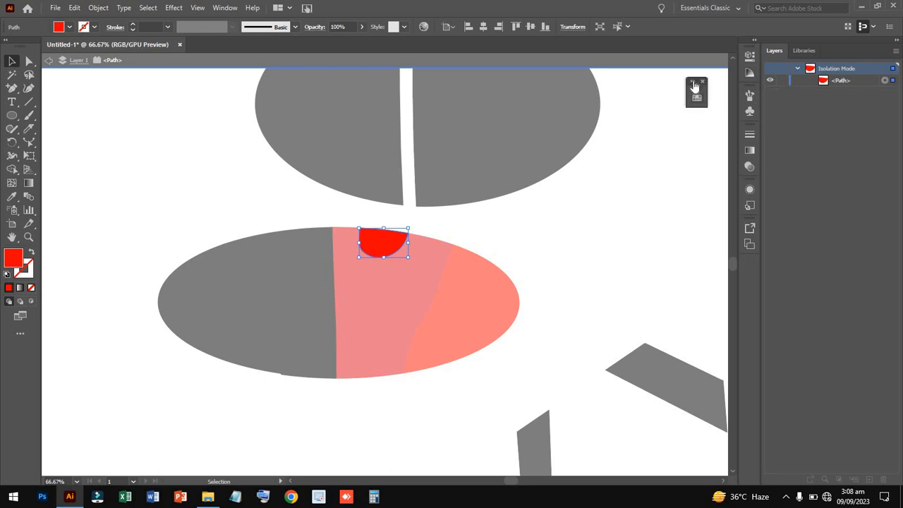
pyautogui.click(692, 95)
pyautogui.moveTo(754, 93); pyautogui.dragTo(601, 113)
pyautogui.click(492, 245)
pyautogui.press('Escape')
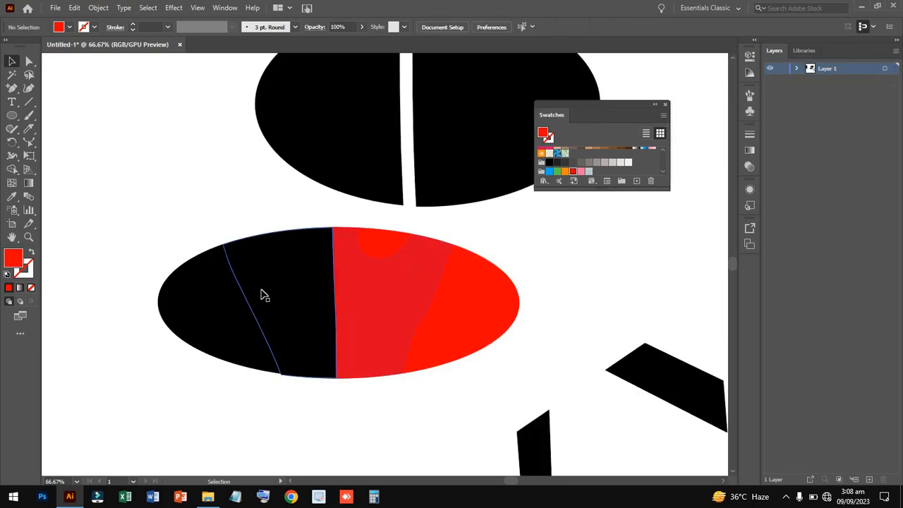
# Fill the ellipse's left middle slice with yellow and its left end piece with dark green from the swatches.
pyautogui.click(264, 294)
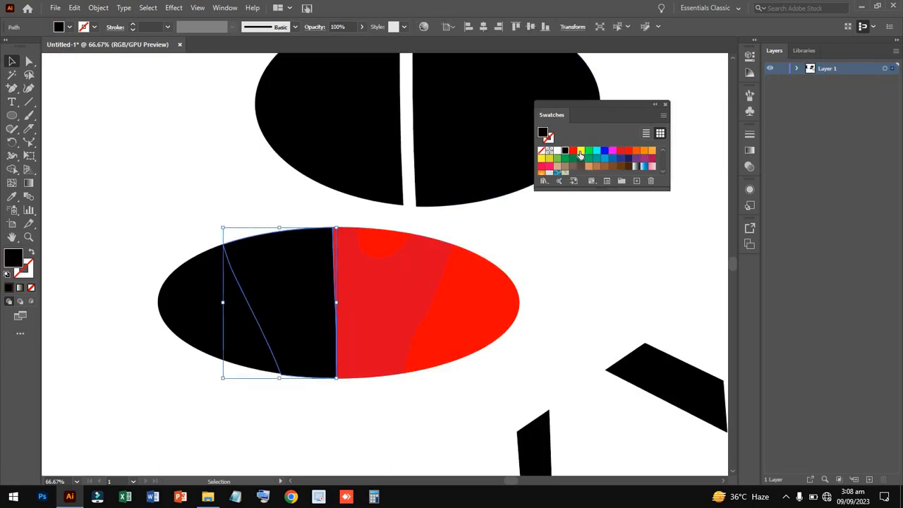
pyautogui.click(580, 151)
pyautogui.click(201, 299)
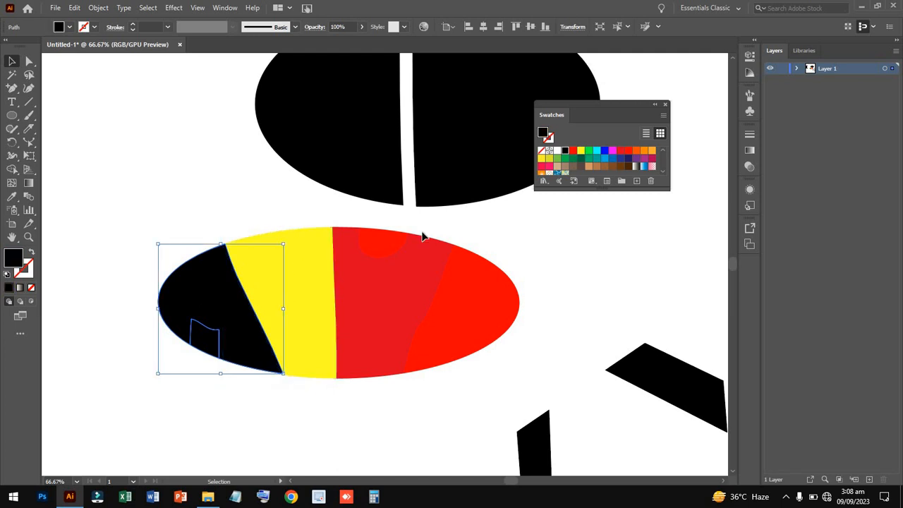
pyautogui.click(573, 159)
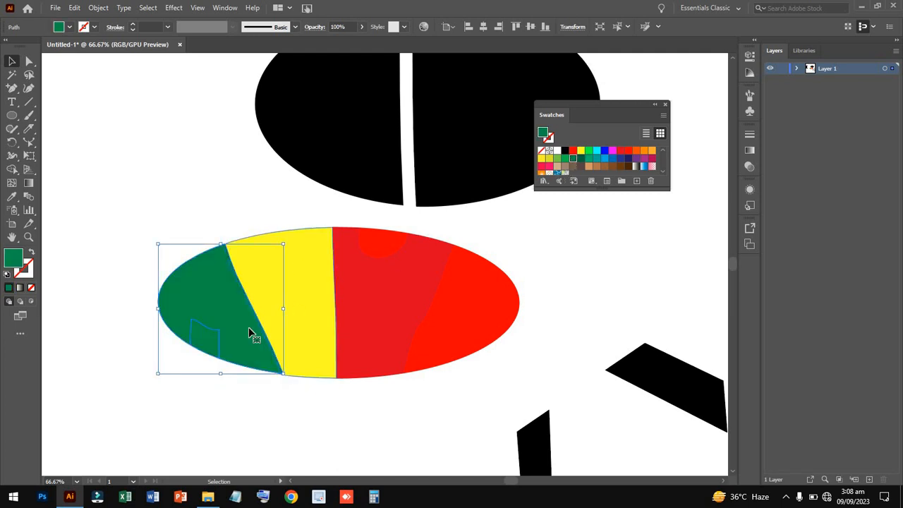
# Fill the notched middle slice of the ellipse with the blue swatch and deselect it.
pyautogui.click(433, 273)
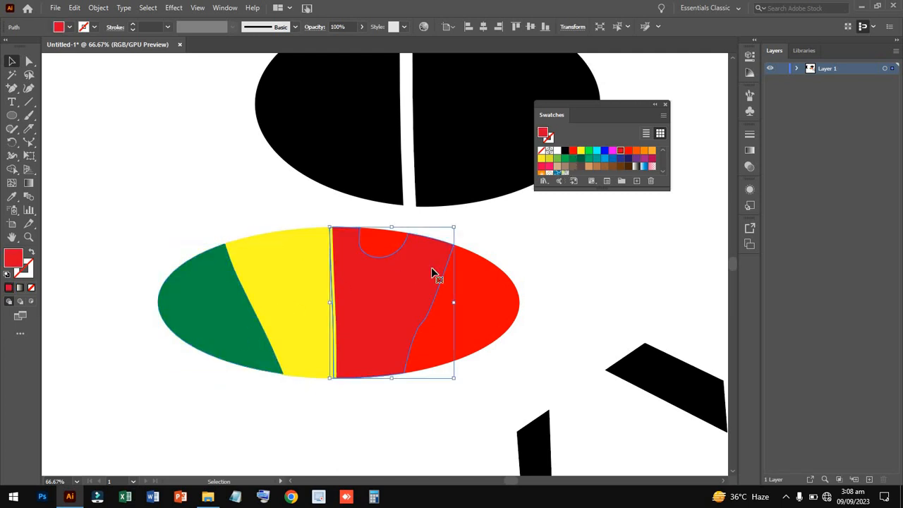
pyautogui.click(580, 150)
pyautogui.click(603, 151)
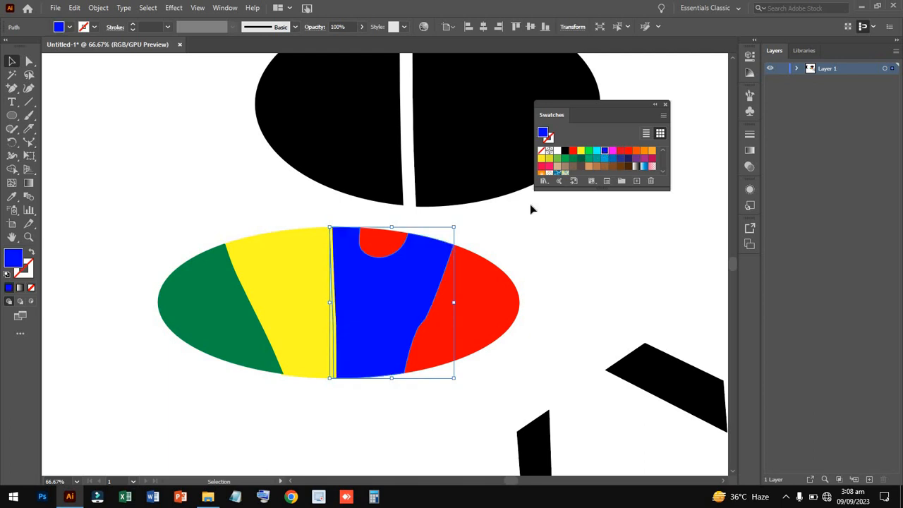
pyautogui.click(467, 224)
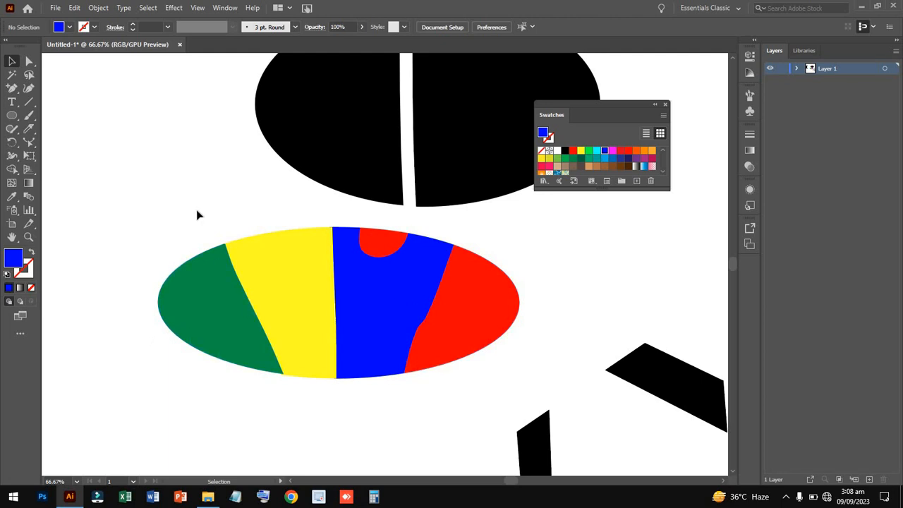
# Select all the artwork on the artboard and delete it.
pyautogui.scroll(5, 197, 214)
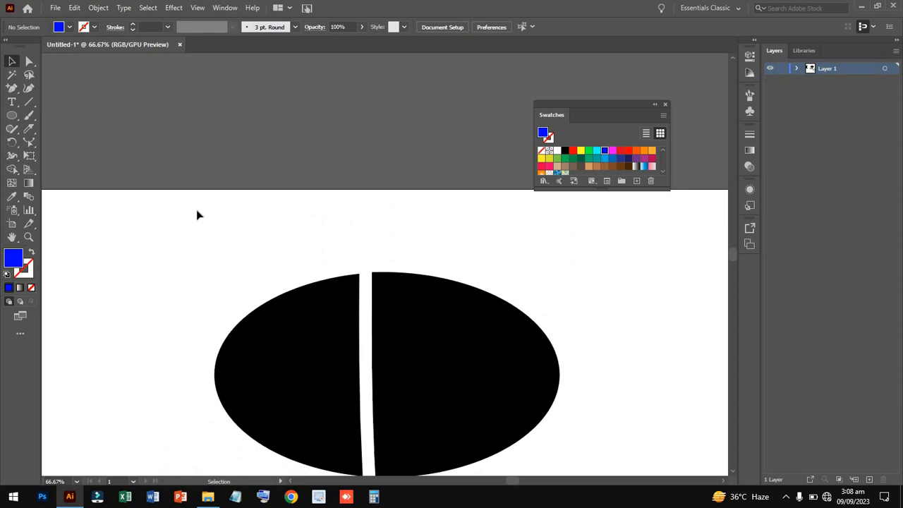
pyautogui.hscroll(-4, 198, 215)
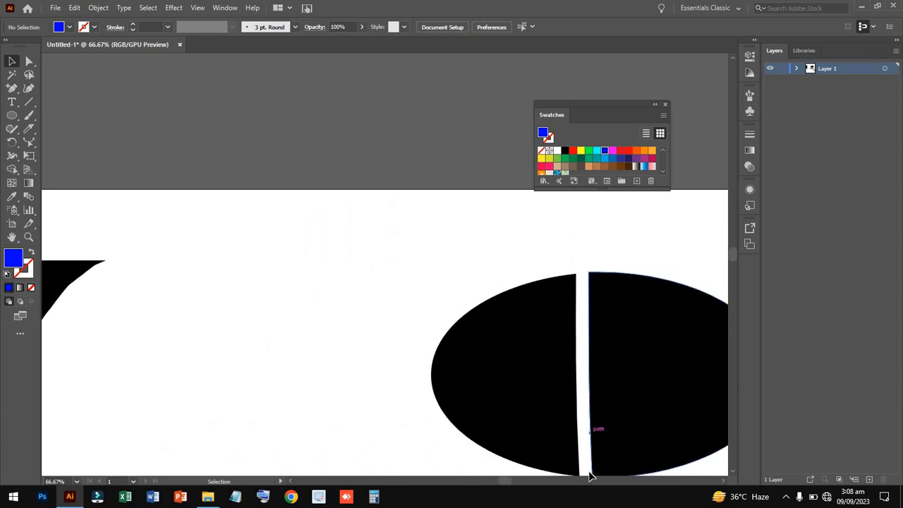
pyautogui.hscroll(6, 370, 348)
pyautogui.scroll(-4, 370, 348)
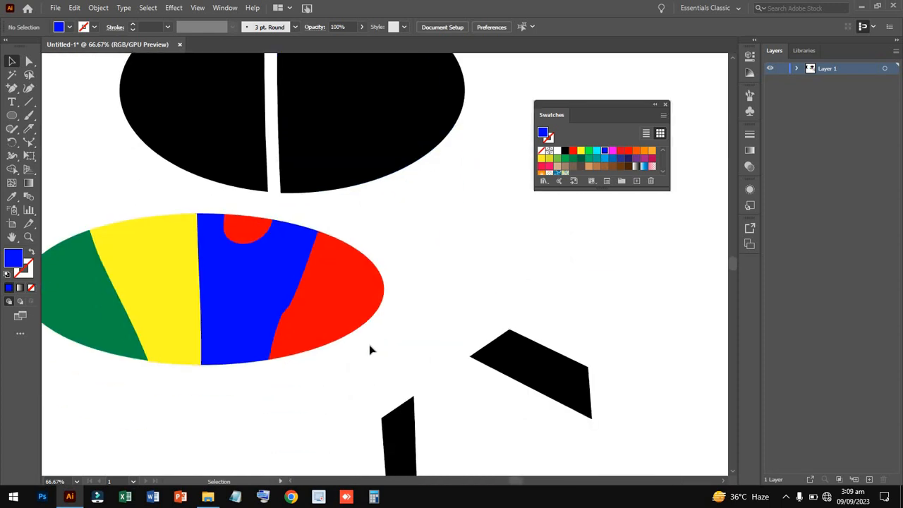
pyautogui.press('a')
pyautogui.hotkey('ctrl', '-')
pyautogui.hotkey('ctrl', '-')
pyautogui.hotkey('ctrl', '-')
pyautogui.hotkey('ctrl', '-')
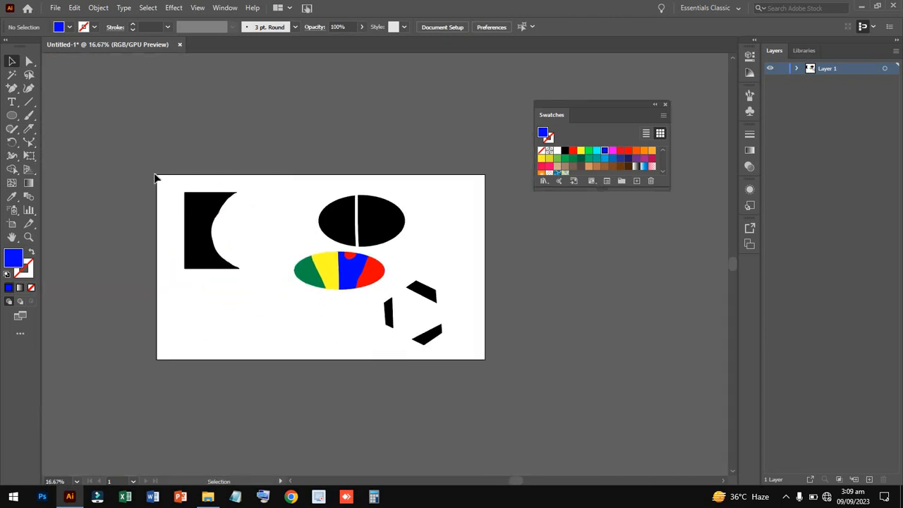
pyautogui.hotkey('ctrl', 'a')
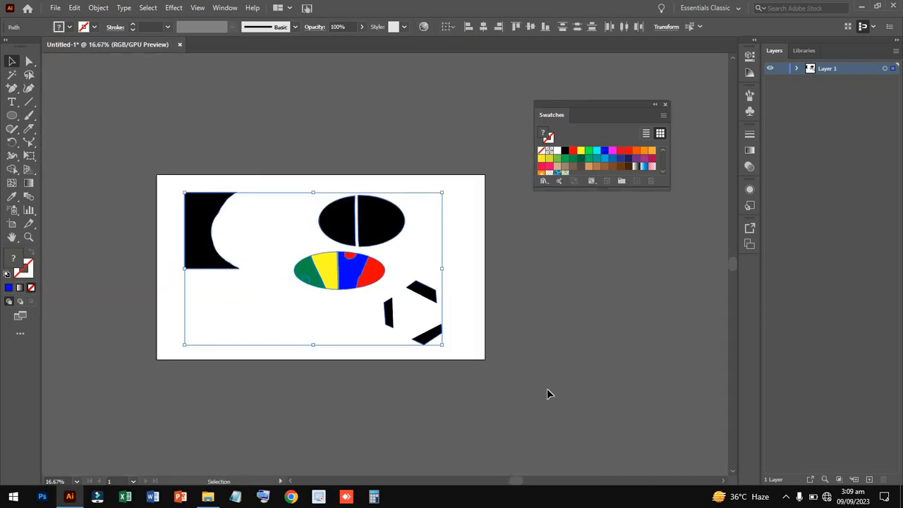
pyautogui.press('Delete')
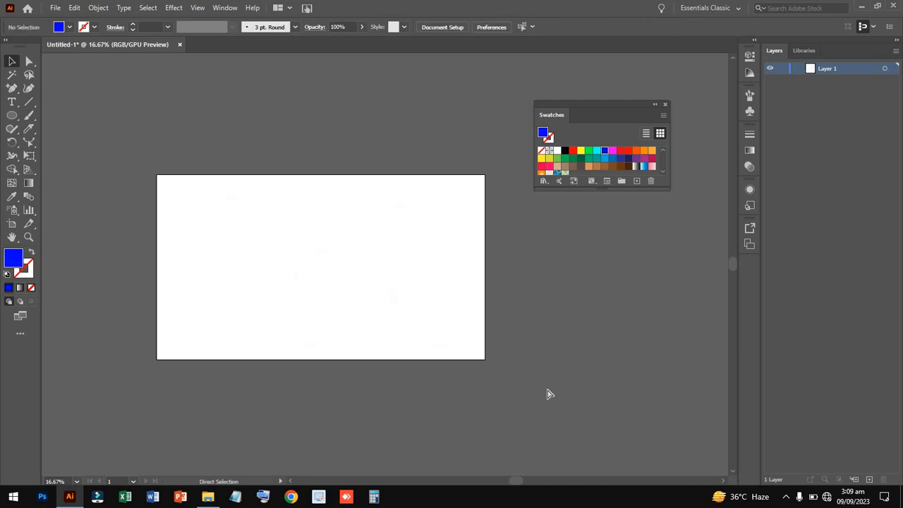
# Activate the Scale tool with the empty artboard shown at 25% zoom.
pyautogui.hotkey('ctrl', '=')
pyautogui.hscroll(2, 546, 388)
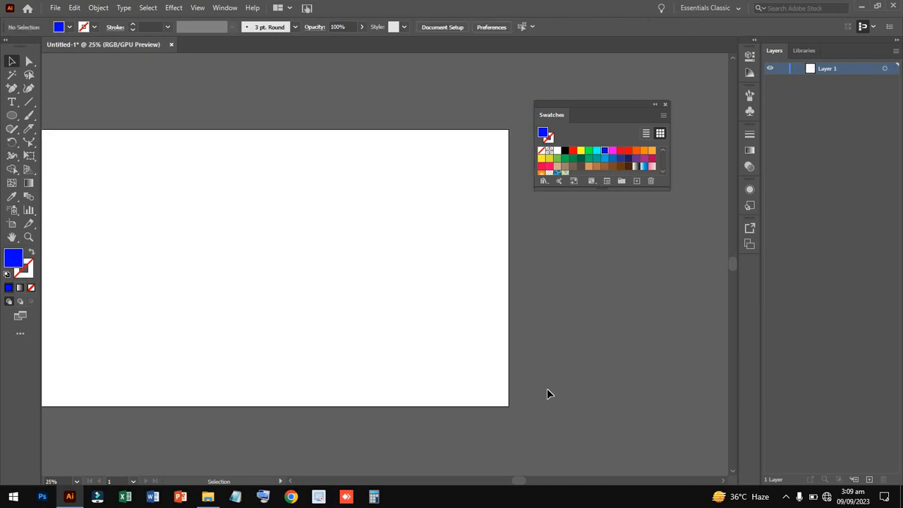
pyautogui.hscroll(-8, 546, 388)
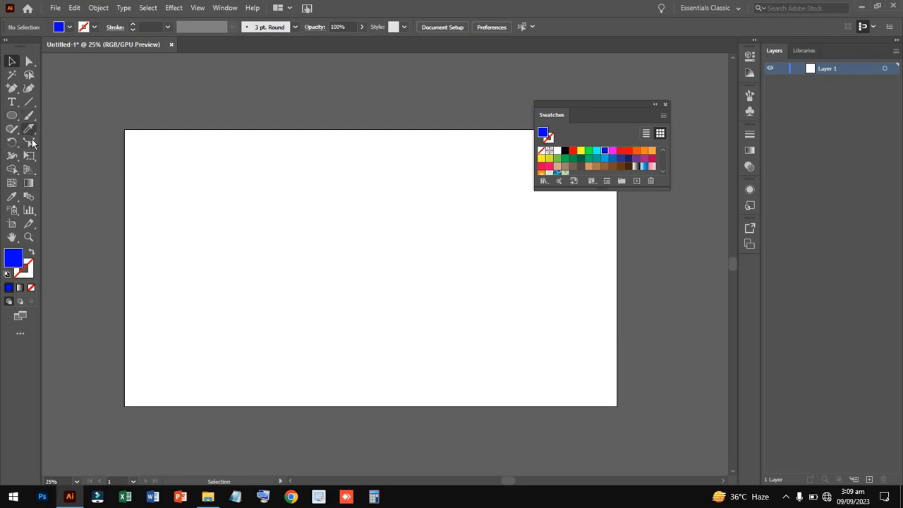
pyautogui.moveTo(31, 128)
pyautogui.mouseDown()
pyautogui.moveTo(30, 147)
pyautogui.moveTo(77, 144)
pyautogui.moveTo(63, 140)
pyautogui.mouseUp()
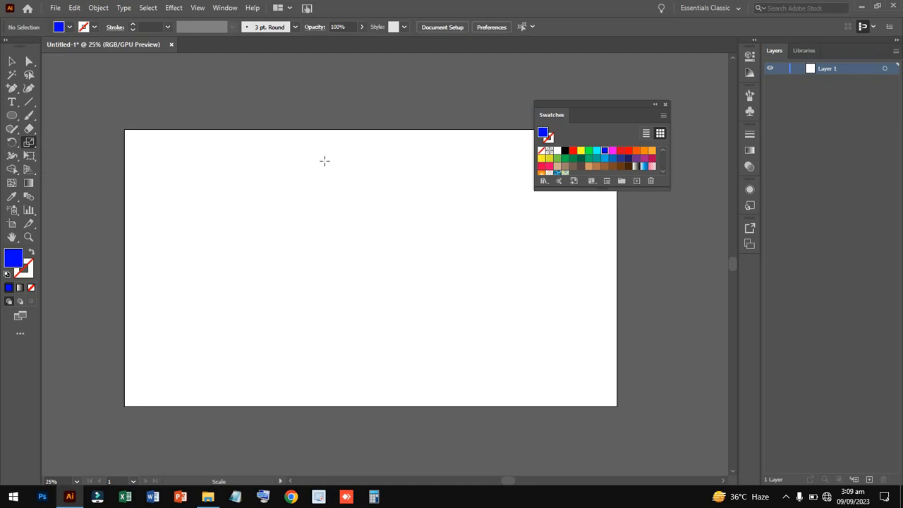